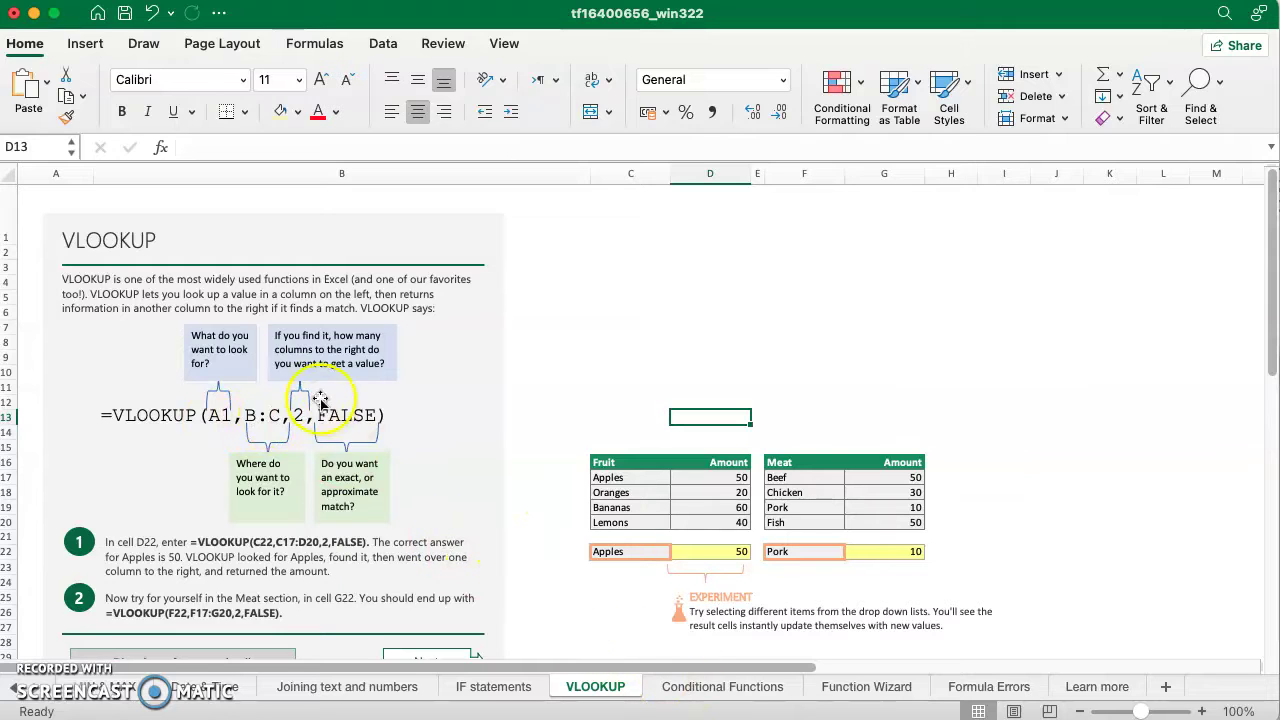
Step: Open the Conditional Functions sheet and look over its fruit list, amounts and the Apples criterion cell C17
left_click(748, 700)
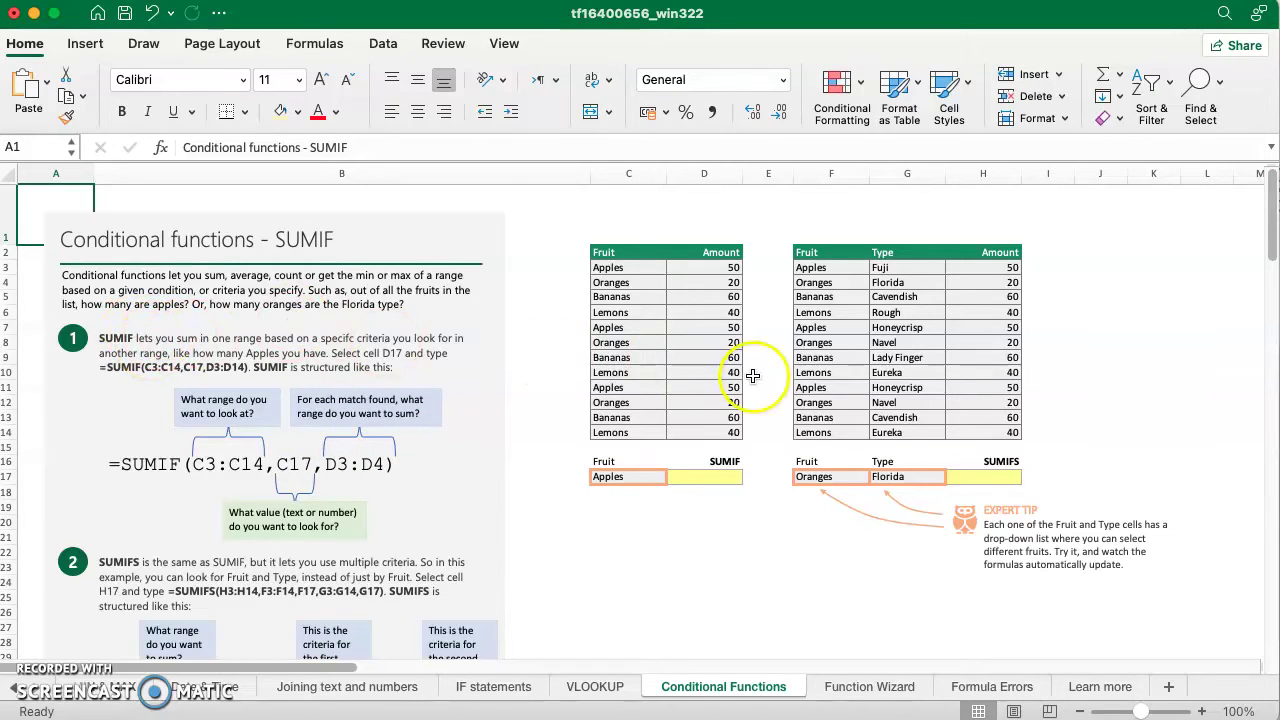
left_click(690, 431)
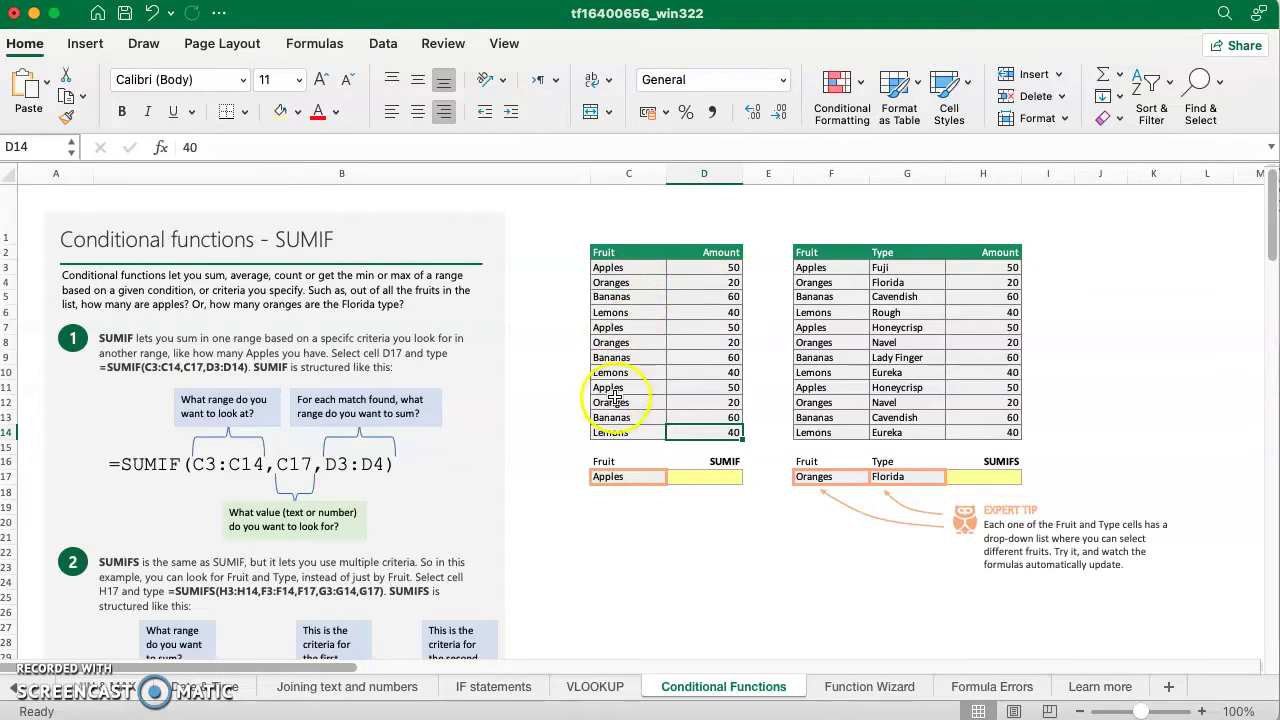
left_click_drag(642, 270, 620, 432)
left_click(698, 478)
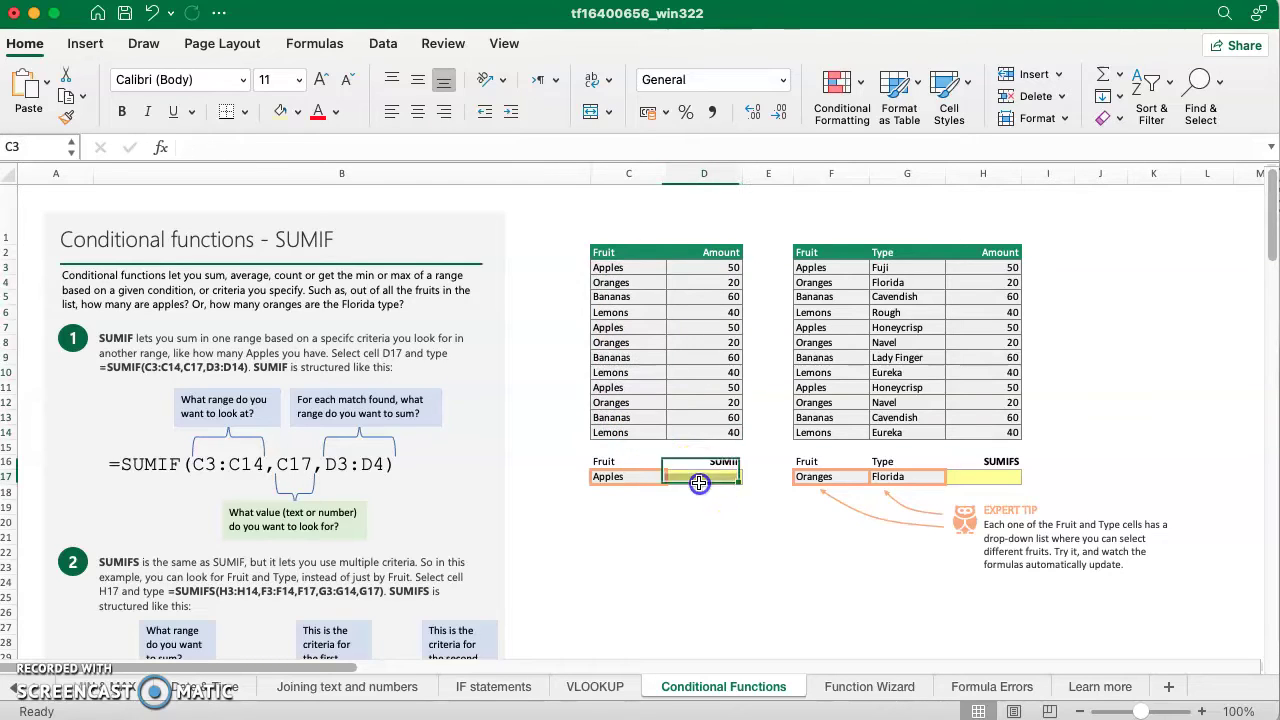
left_click(625, 477)
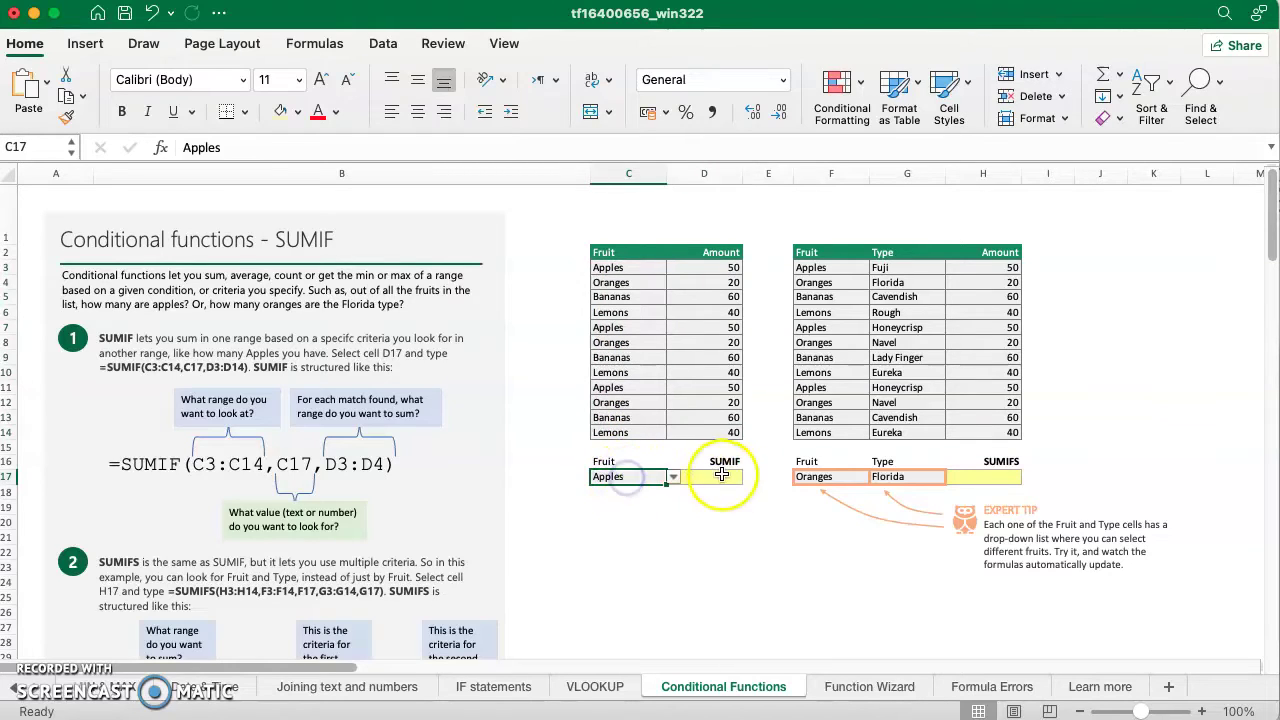
Step: Start a SUMIF formula in cell D17 with the fruit names in C3:C14 as the range
left_click(700, 477)
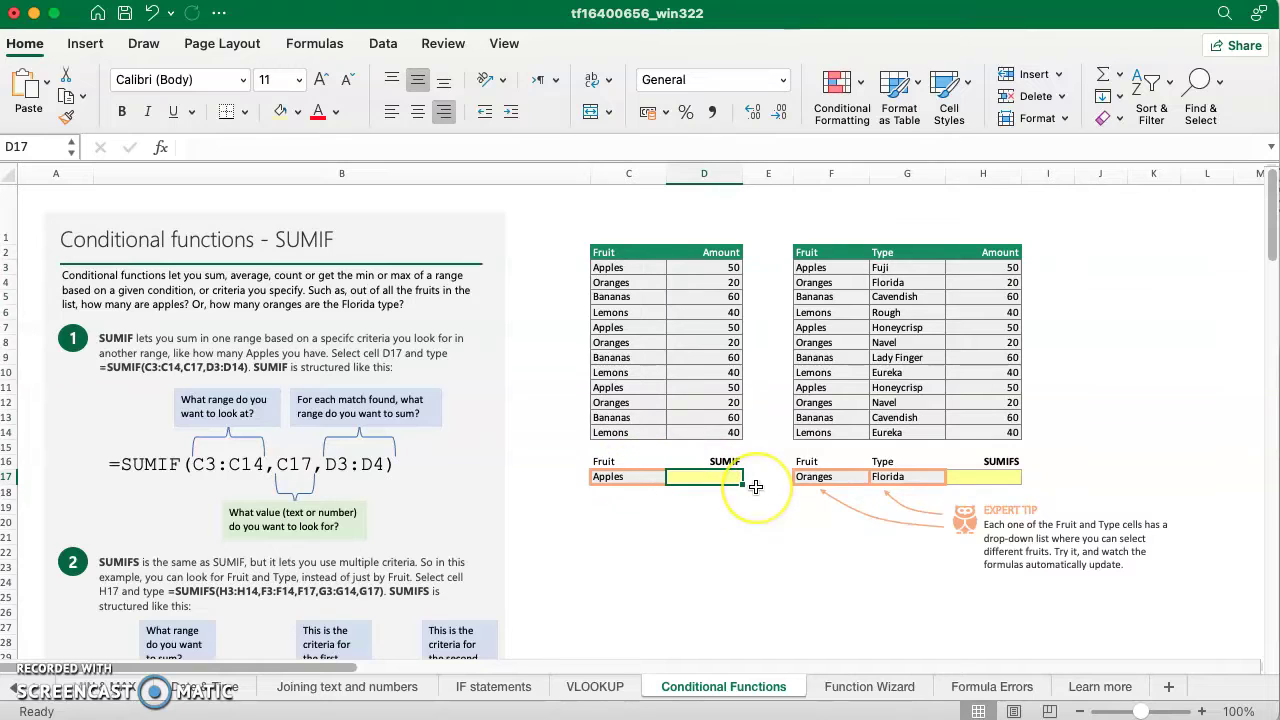
type("=SUMIF(")
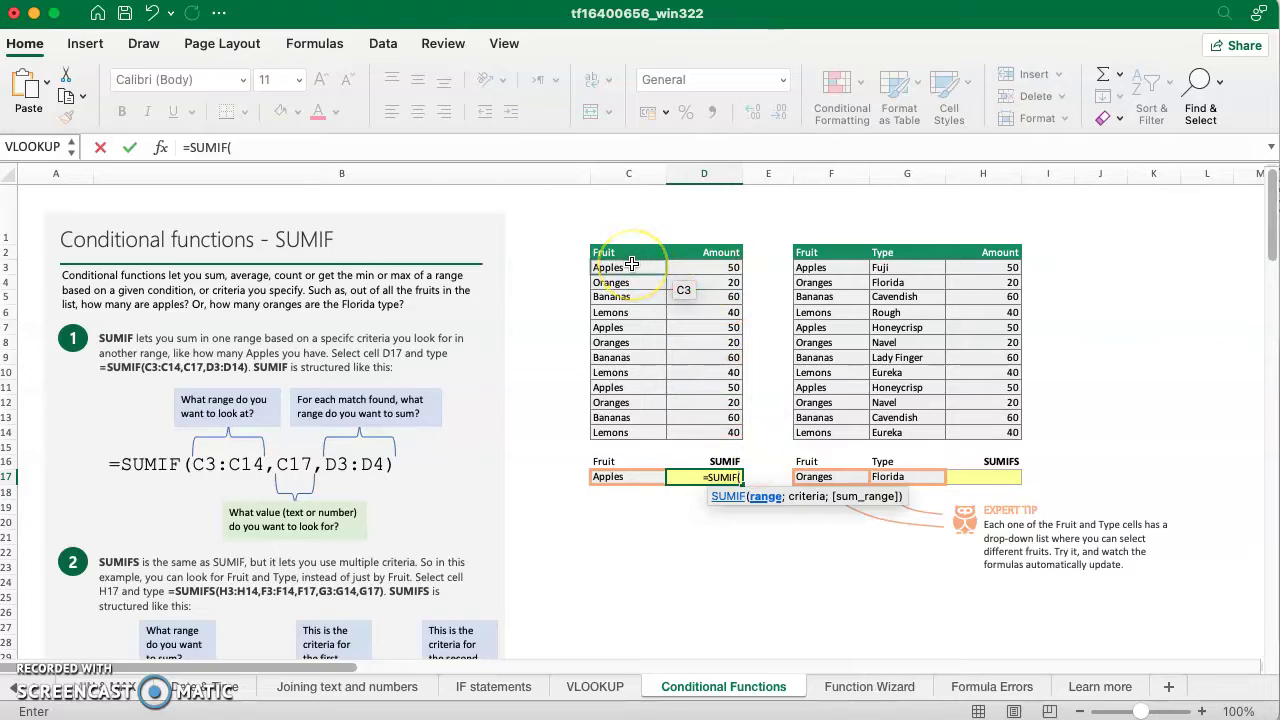
left_click_drag(632, 265, 632, 414)
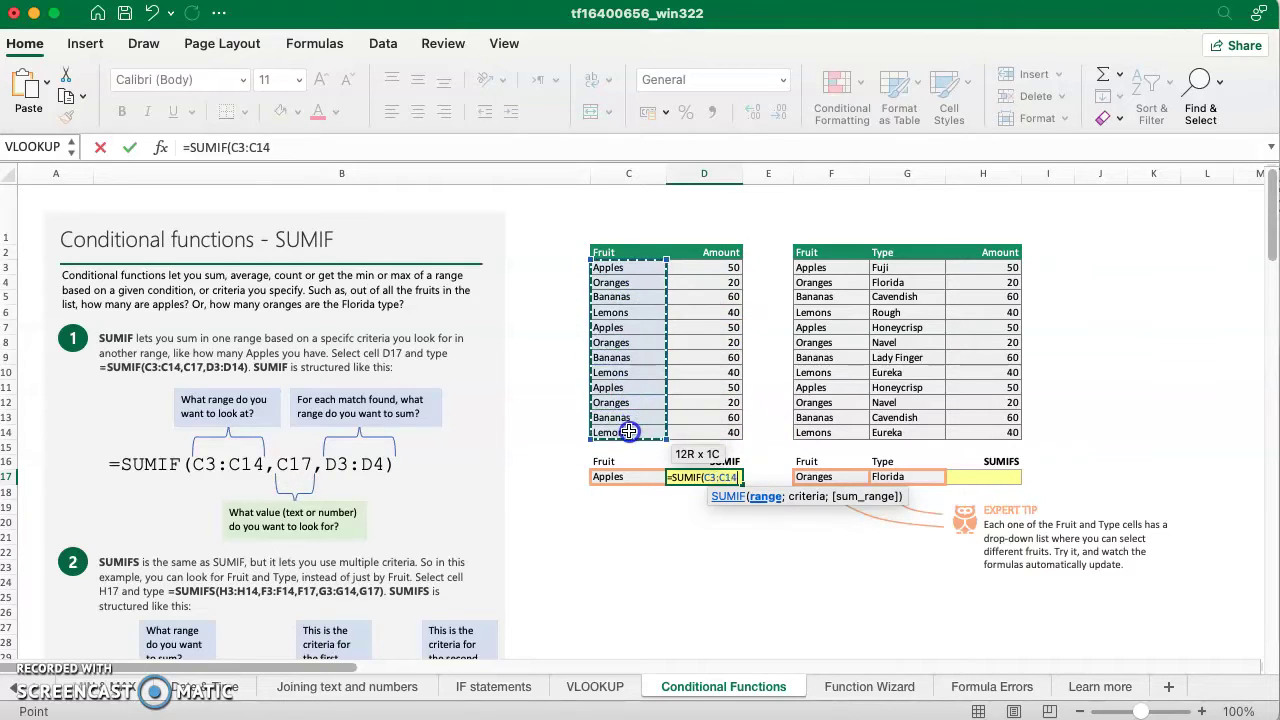
left_click(628, 431)
left_click_drag(630, 267, 634, 432)
type(";")
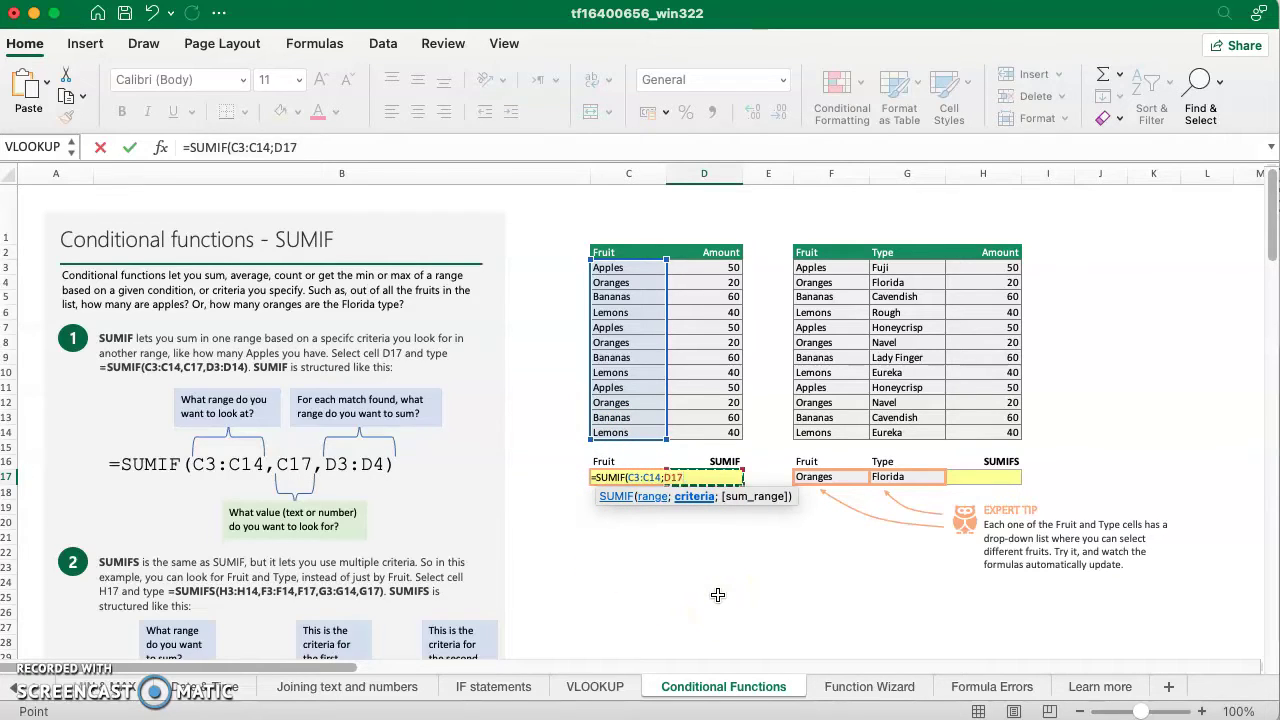
Step: Complete the SUMIF formula in D17 with C17 as the criteria and D3:D14 as the sum range
key("Down")
key("Down")
key("Down")
key("Down")
key("Down")
key("Down")
key("Up")
key("Up")
key("Up")
key("Up")
key("Up")
key("Up")
key("Up")
key("Up")
key("Up")
key("Up")
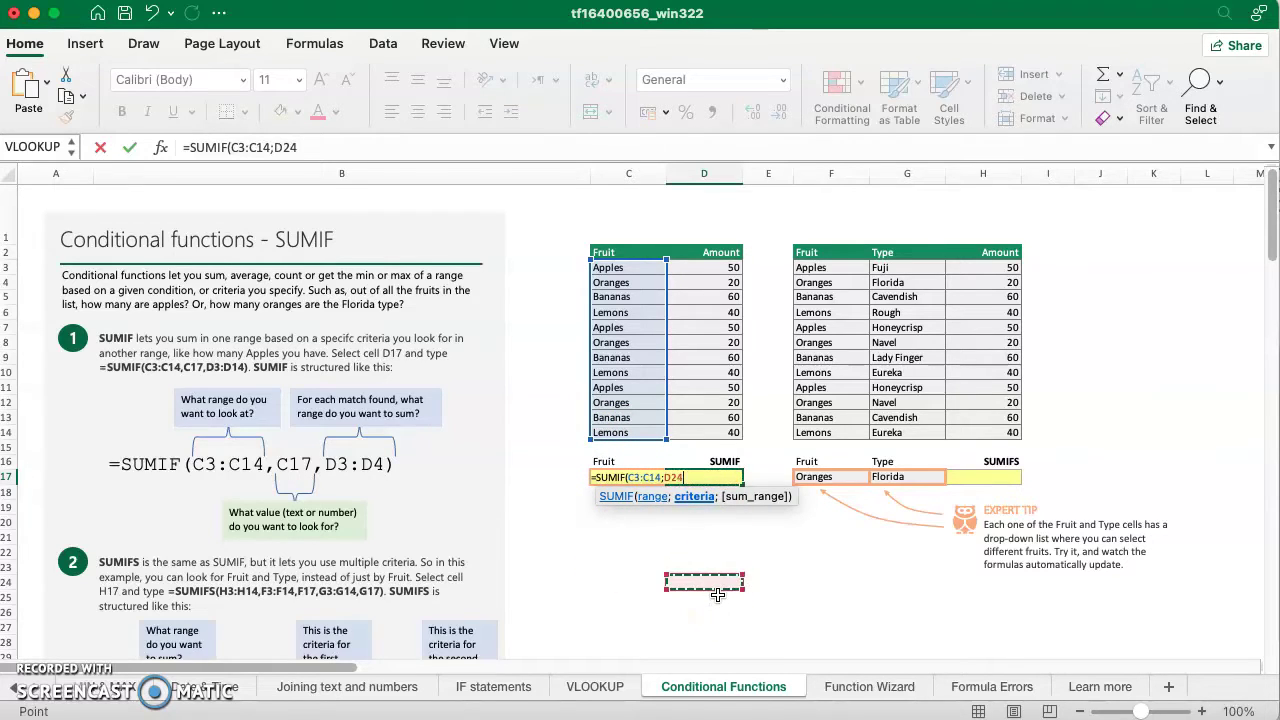
key("Down")
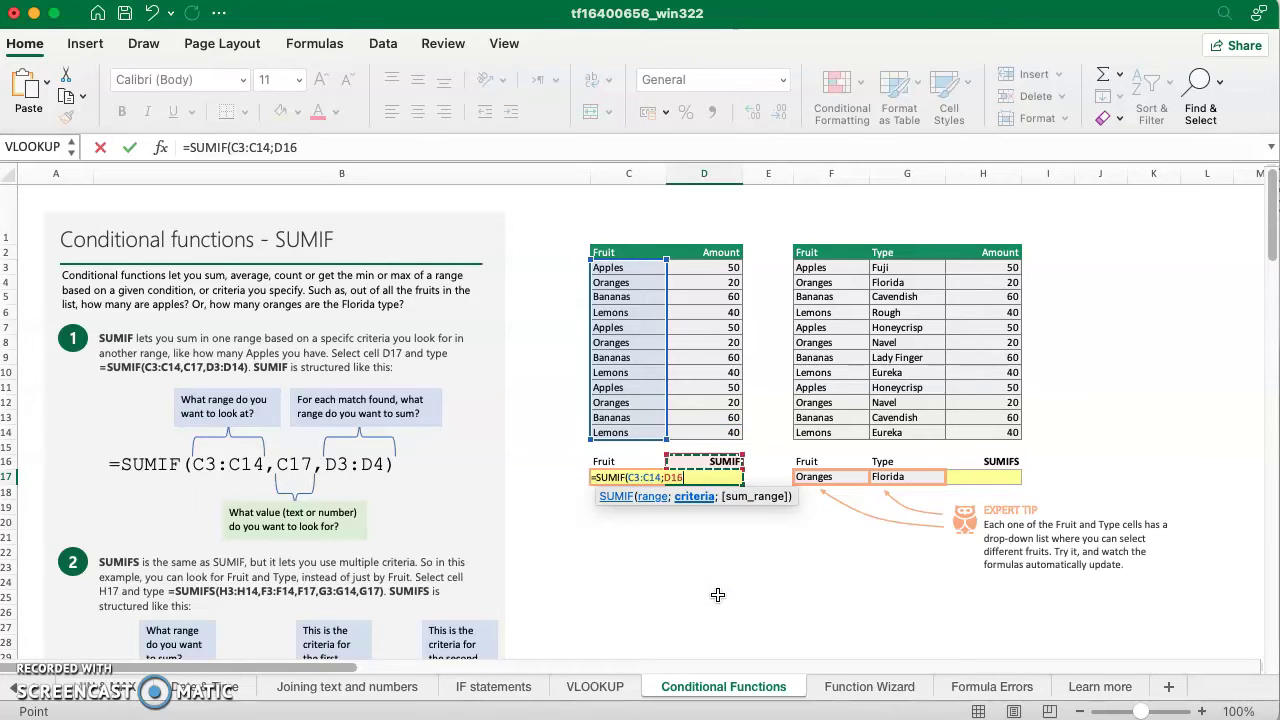
key("Left")
key("Down")
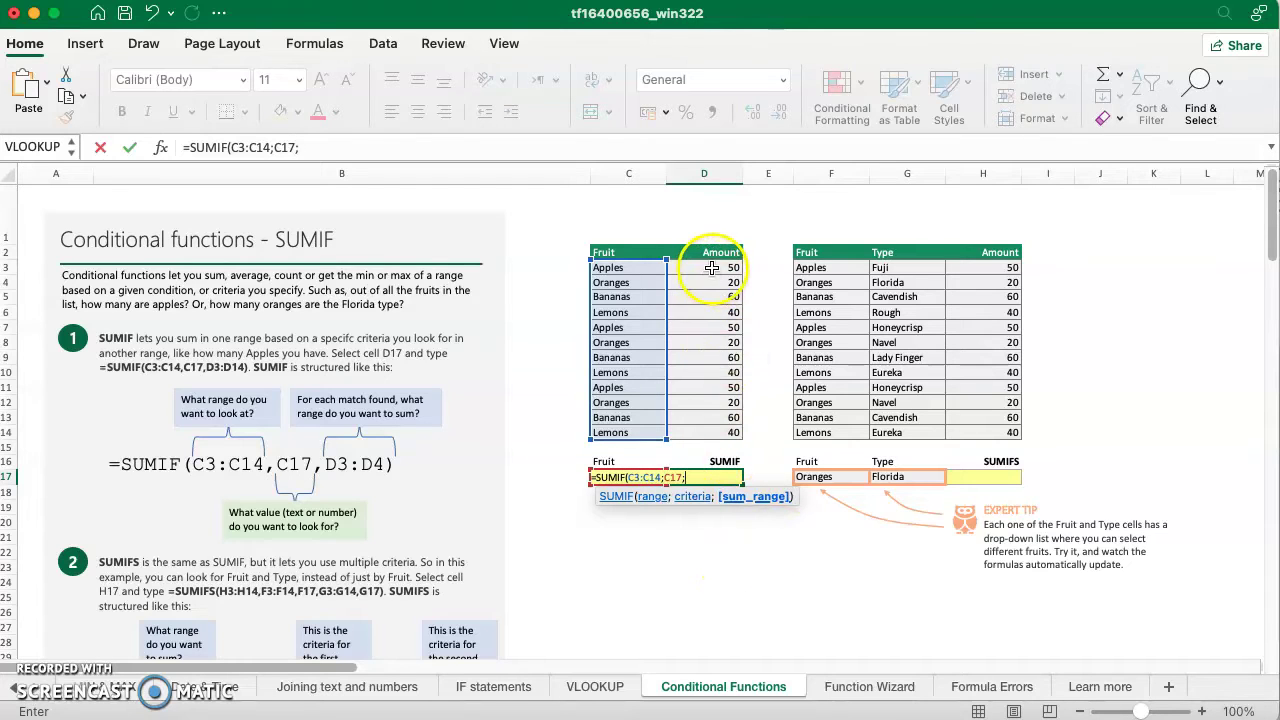
left_click_drag(711, 268, 728, 430)
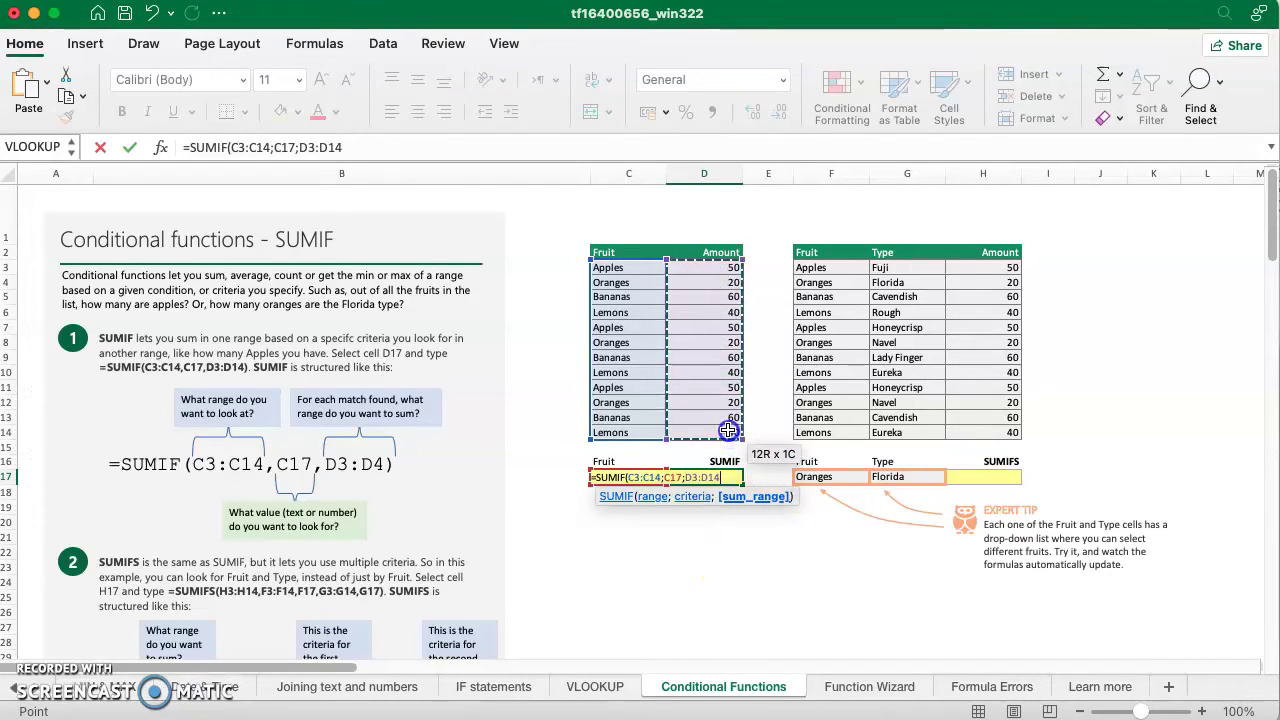
key("Return")
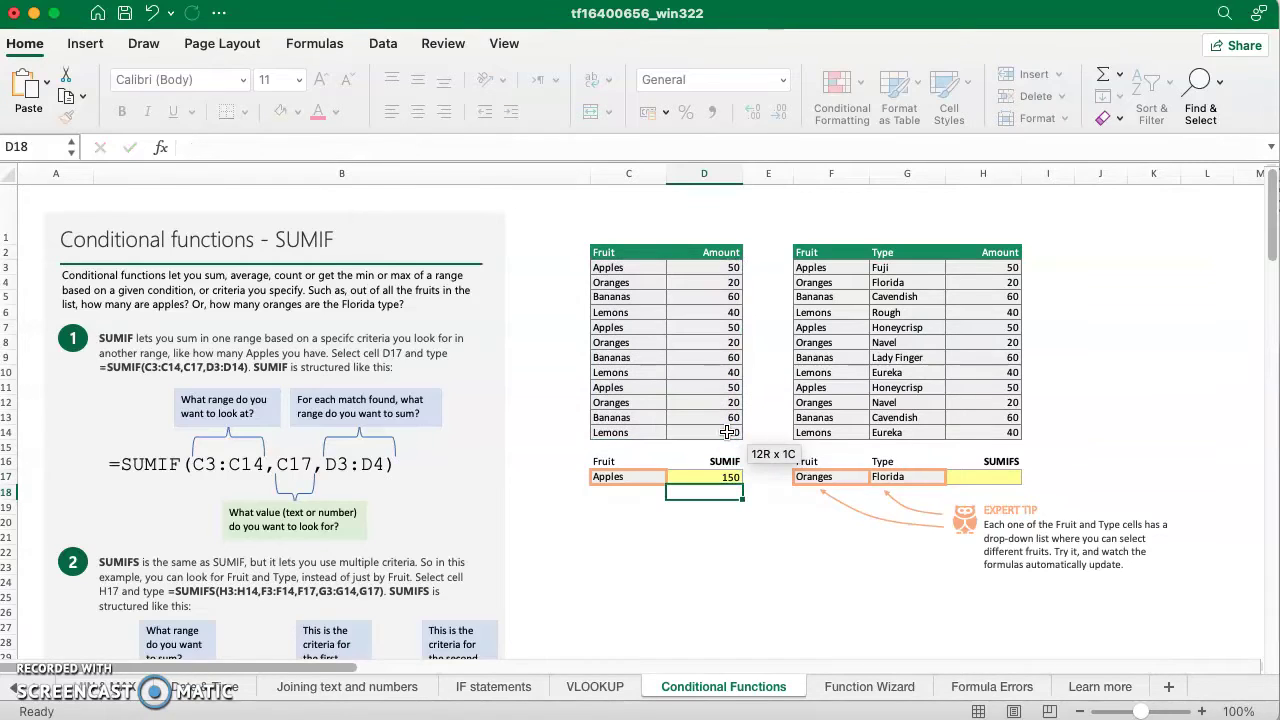
Step: Review the ranges and criteria referenced by the SUMIF formula in D17, leaving the formula as it is
left_click(710, 478)
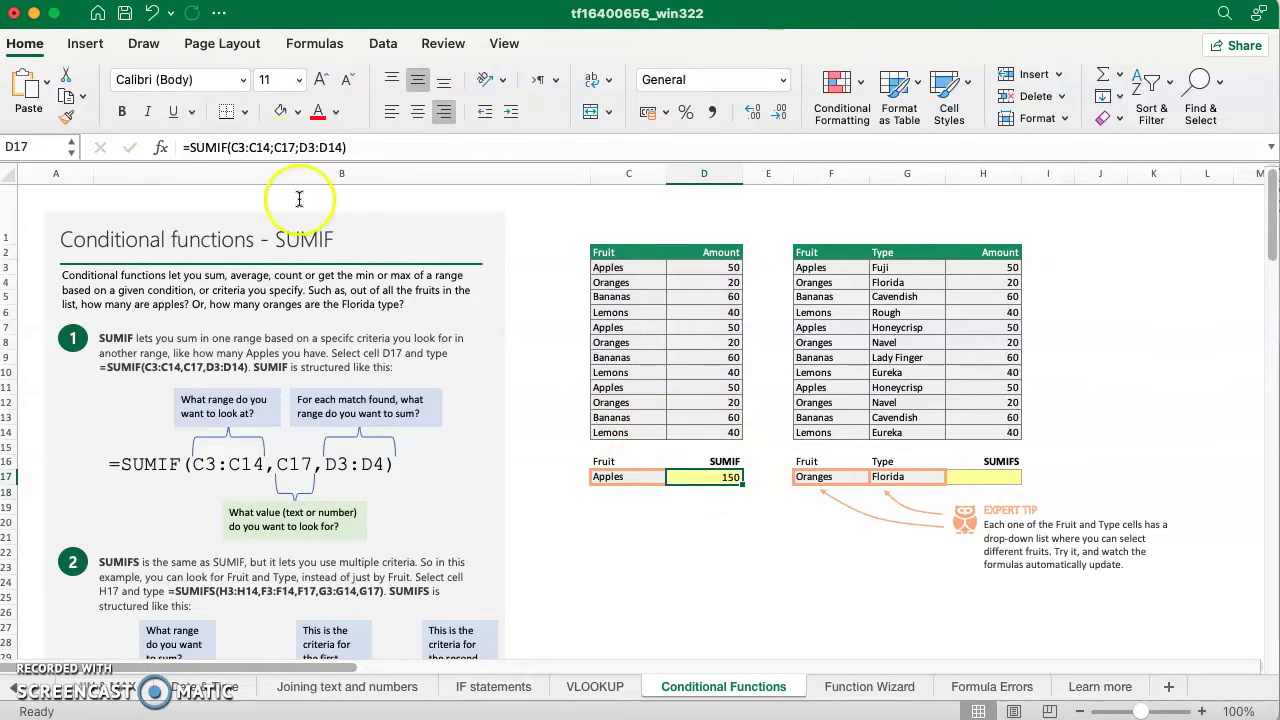
left_click(244, 147)
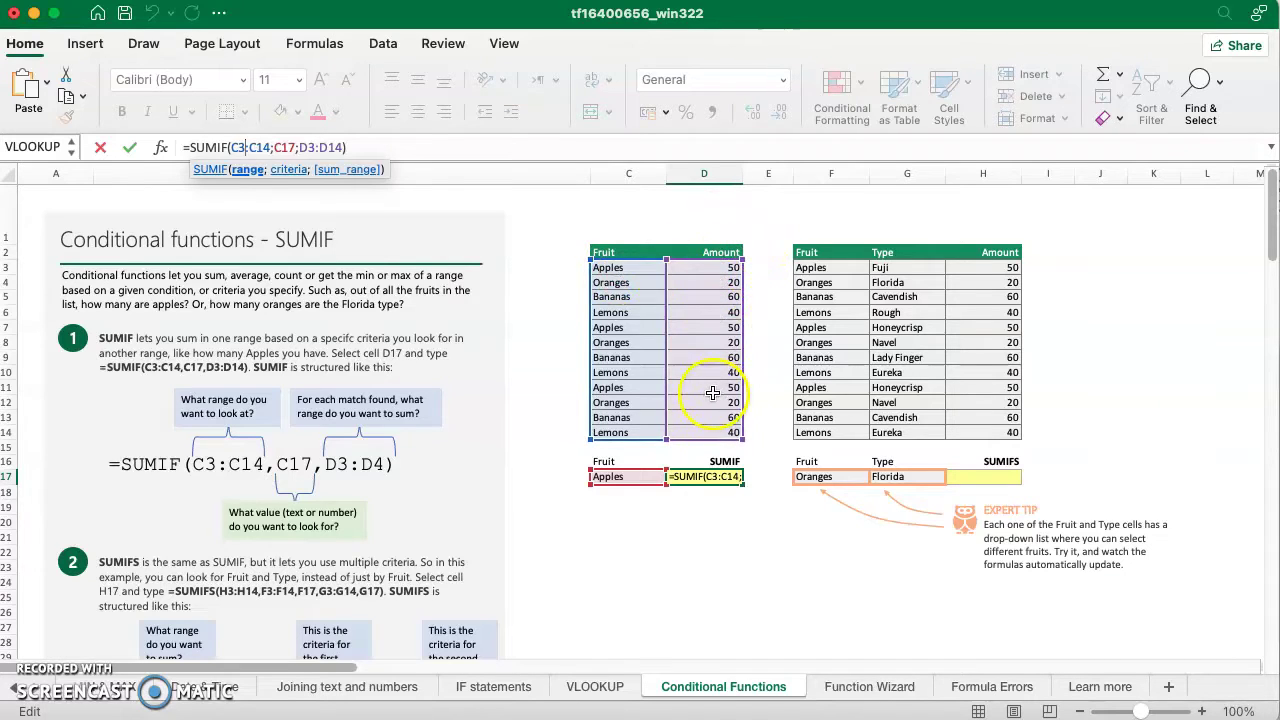
key("Return")
left_click(688, 558)
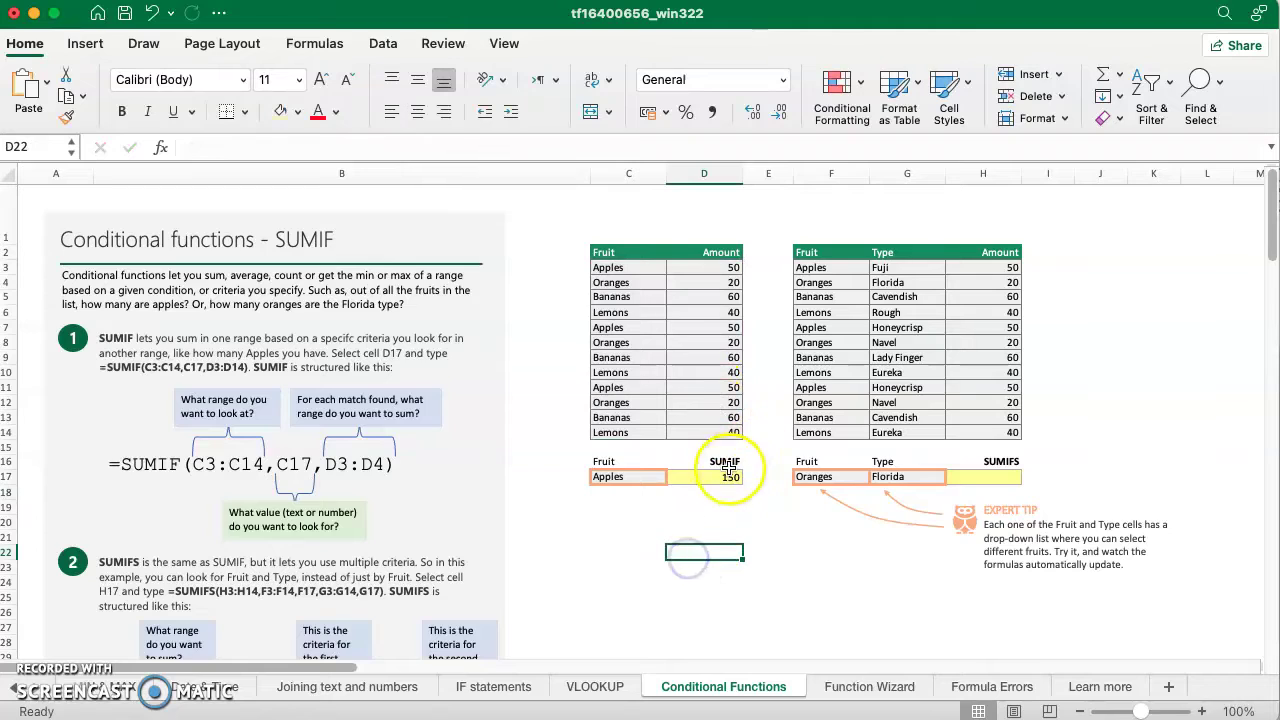
left_click(698, 532)
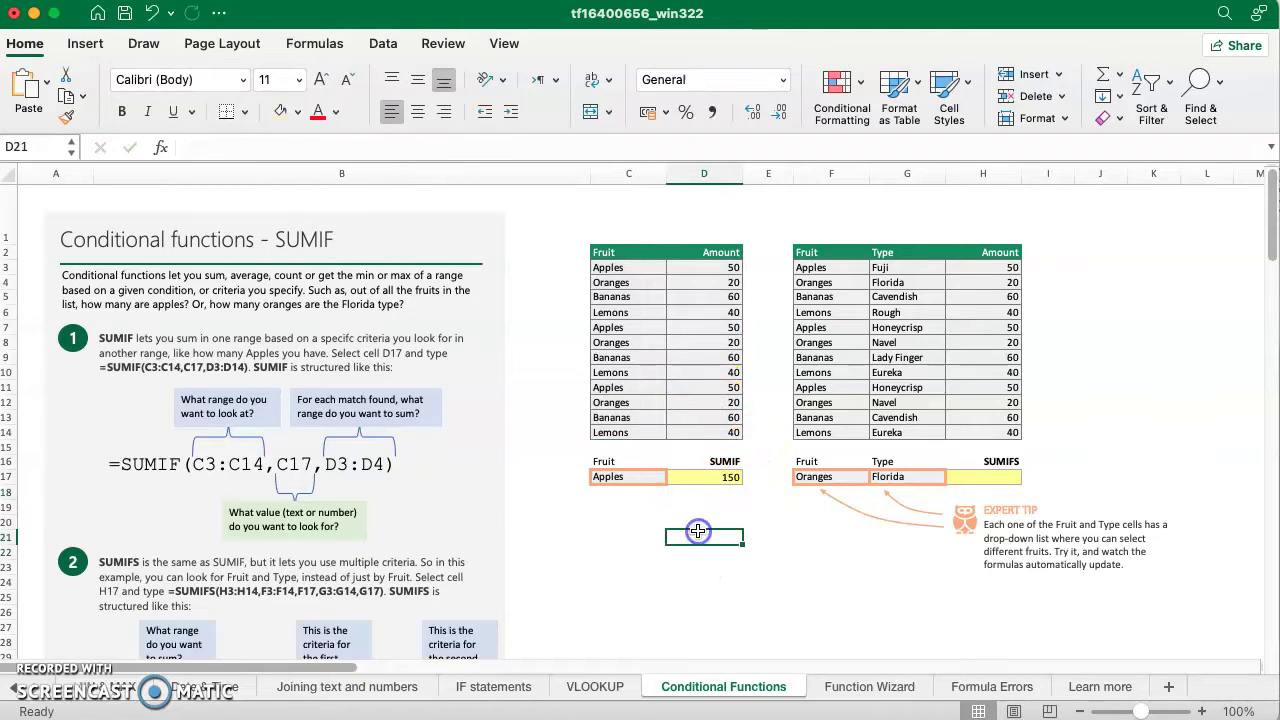
left_click(705, 478)
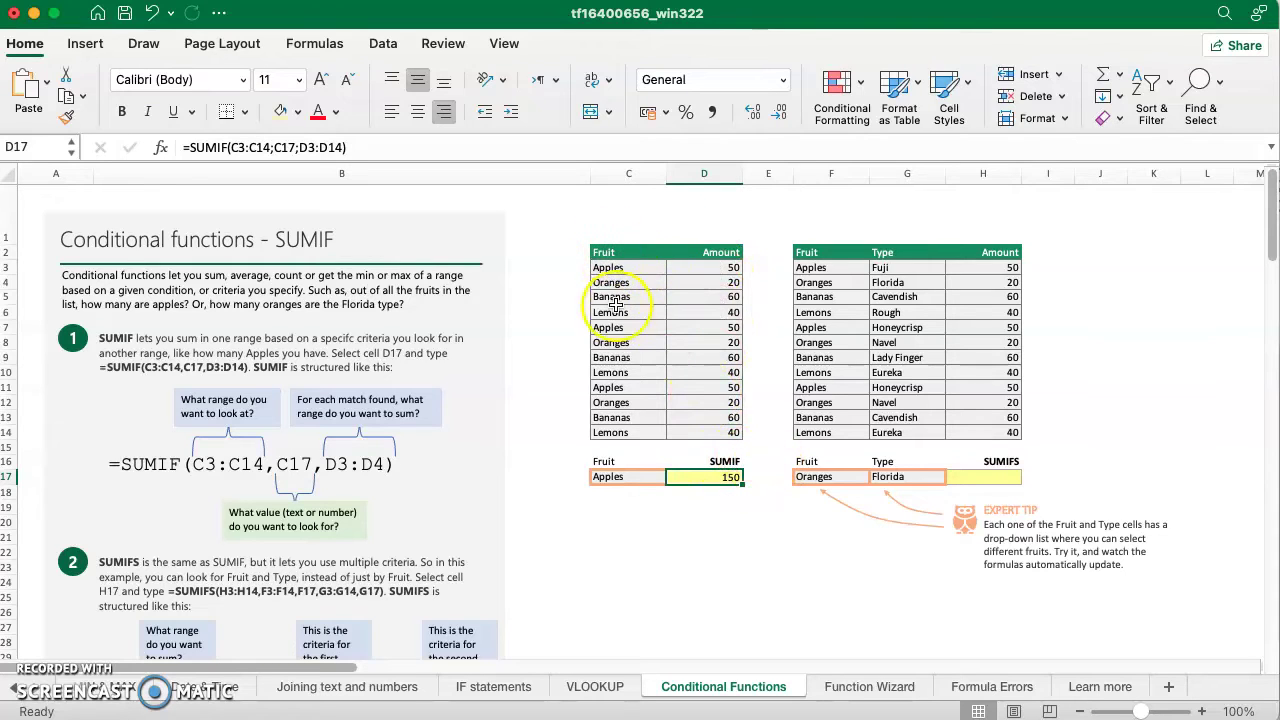
Step: Change the fruit criterion in C17 to Oranges
left_click(615, 476)
left_click(673, 477)
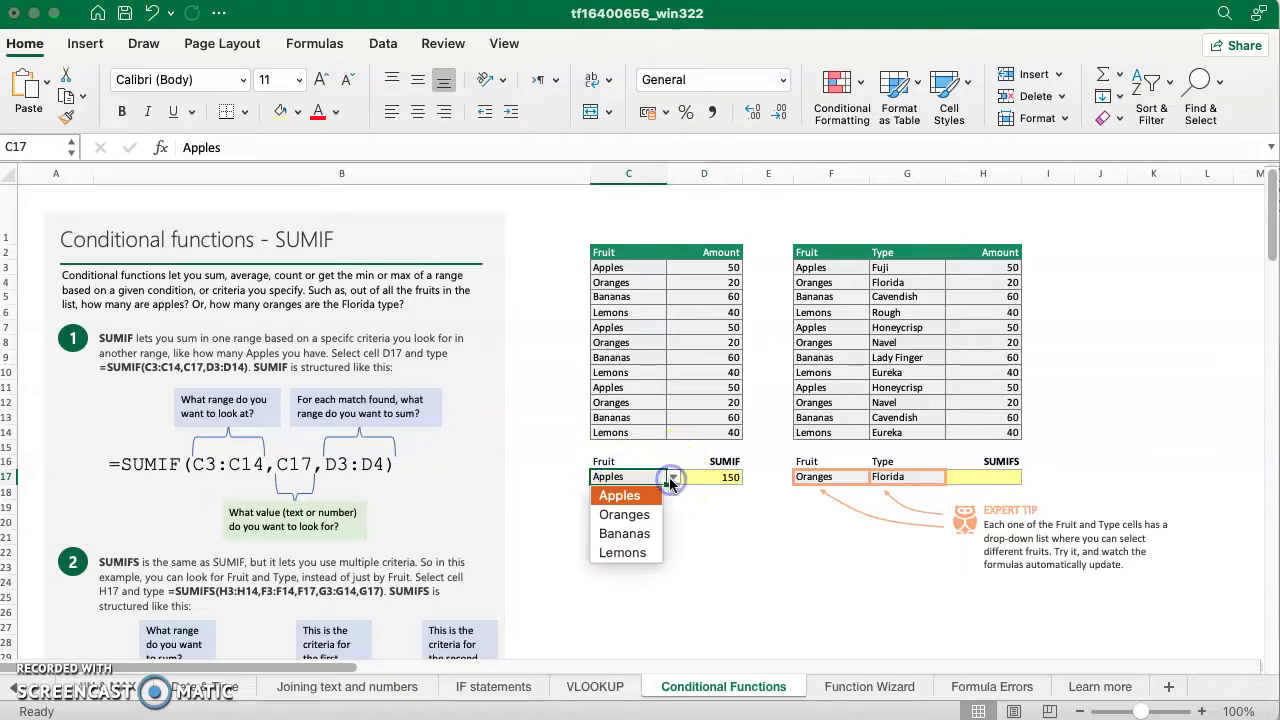
left_click(646, 515)
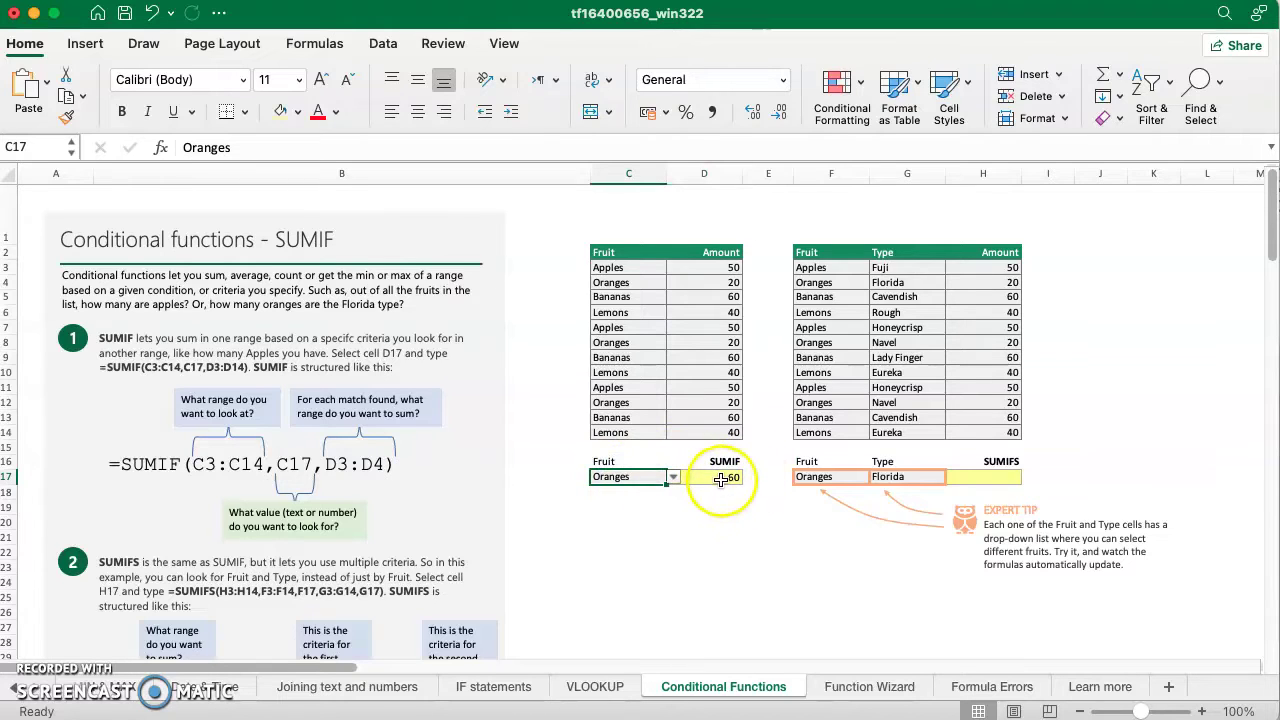
Step: Check the SUMIF total against the individual orange amounts in D4, D8 and D12
left_click(718, 284)
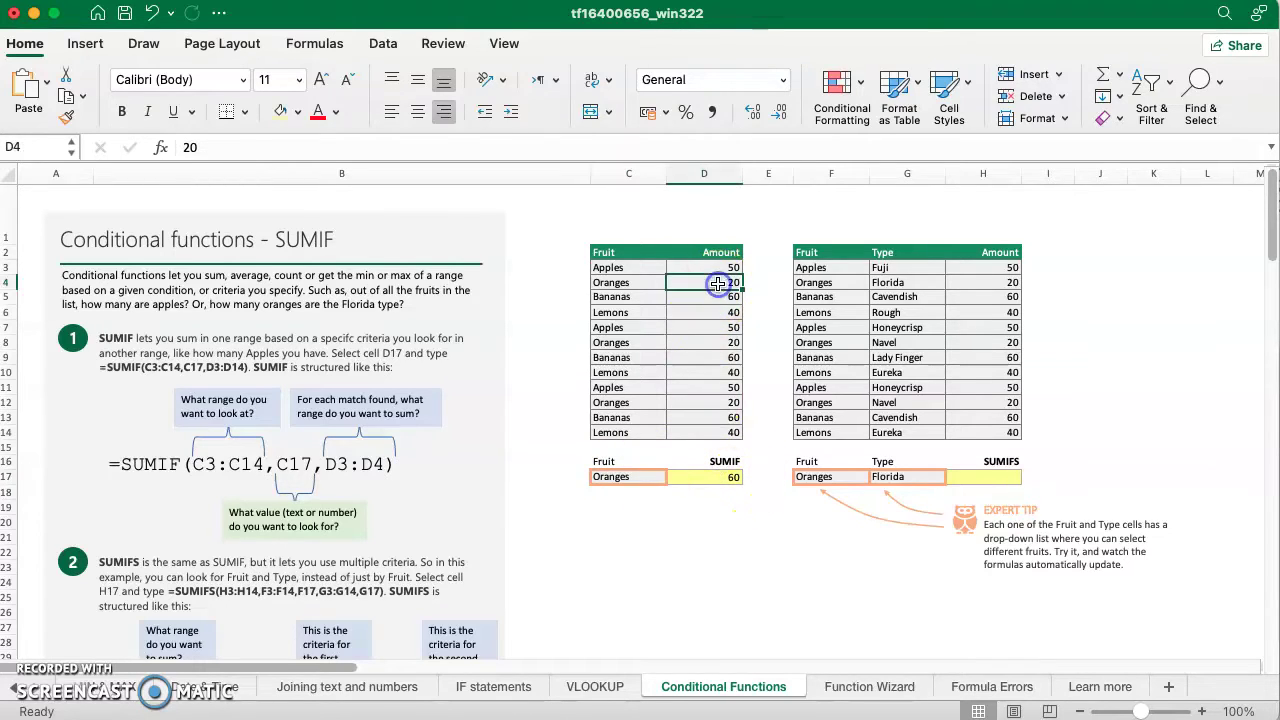
left_click(717, 284)
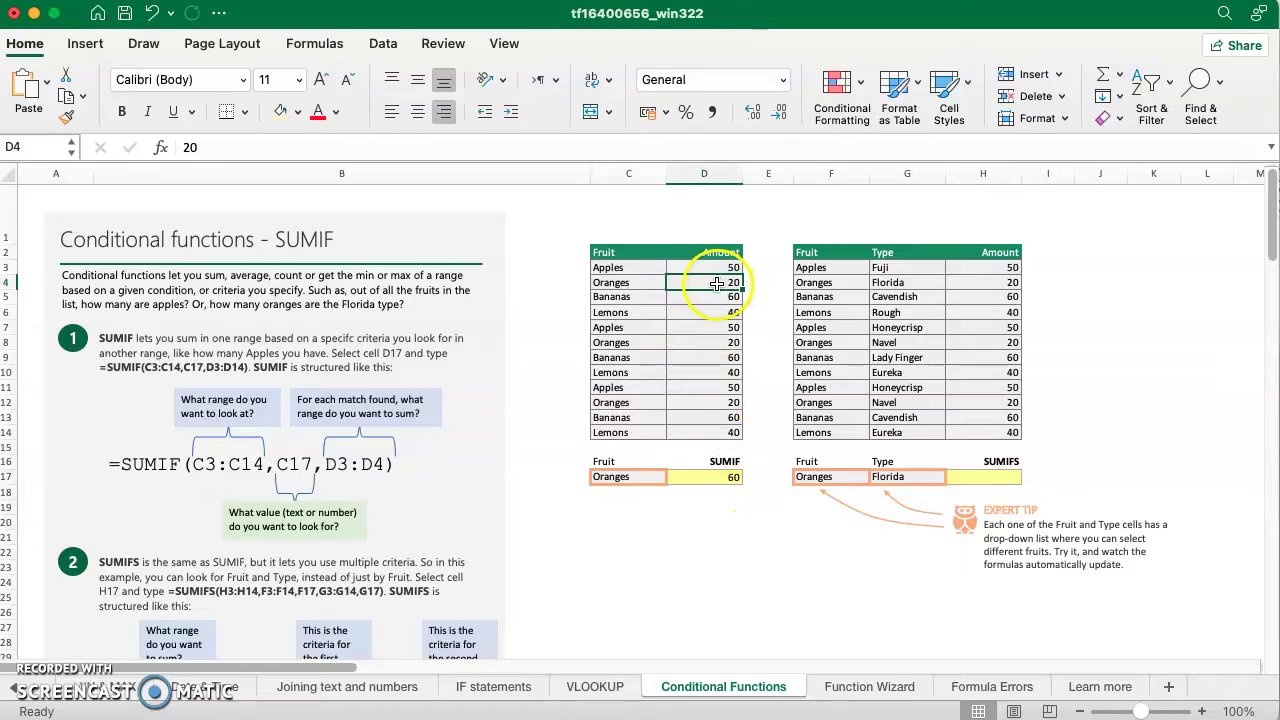
double_click(717, 342)
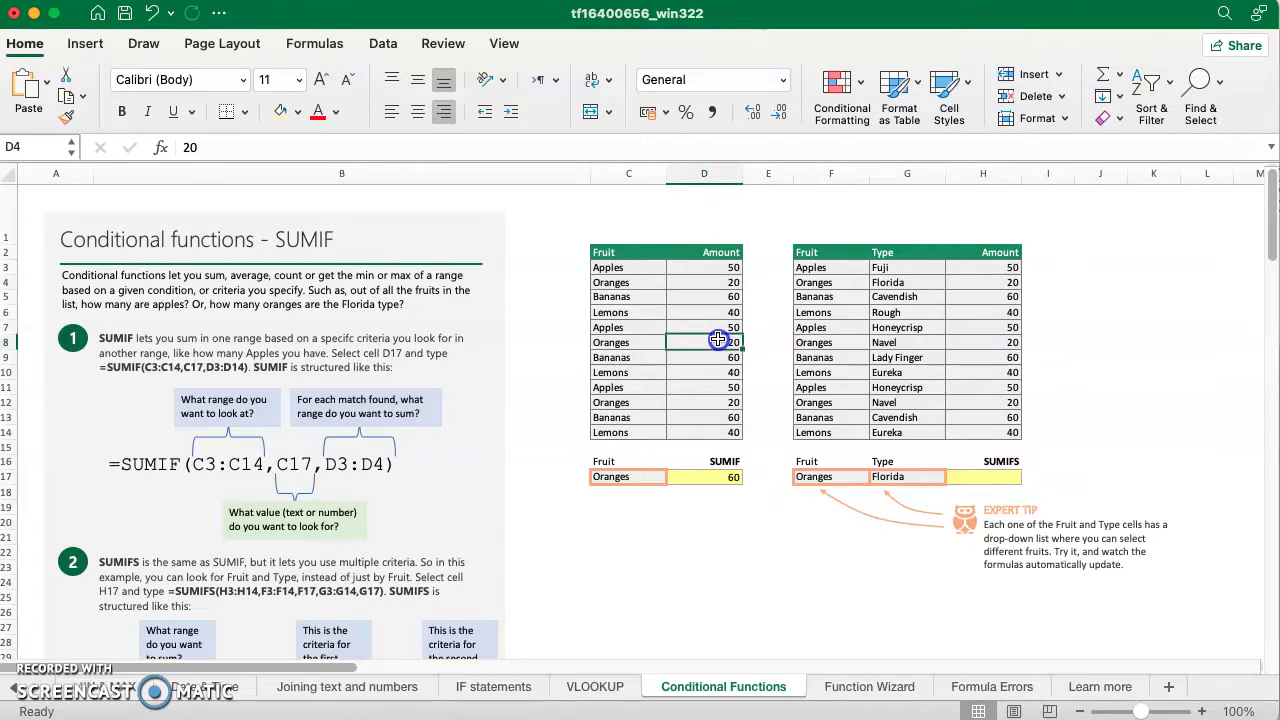
left_click(709, 399)
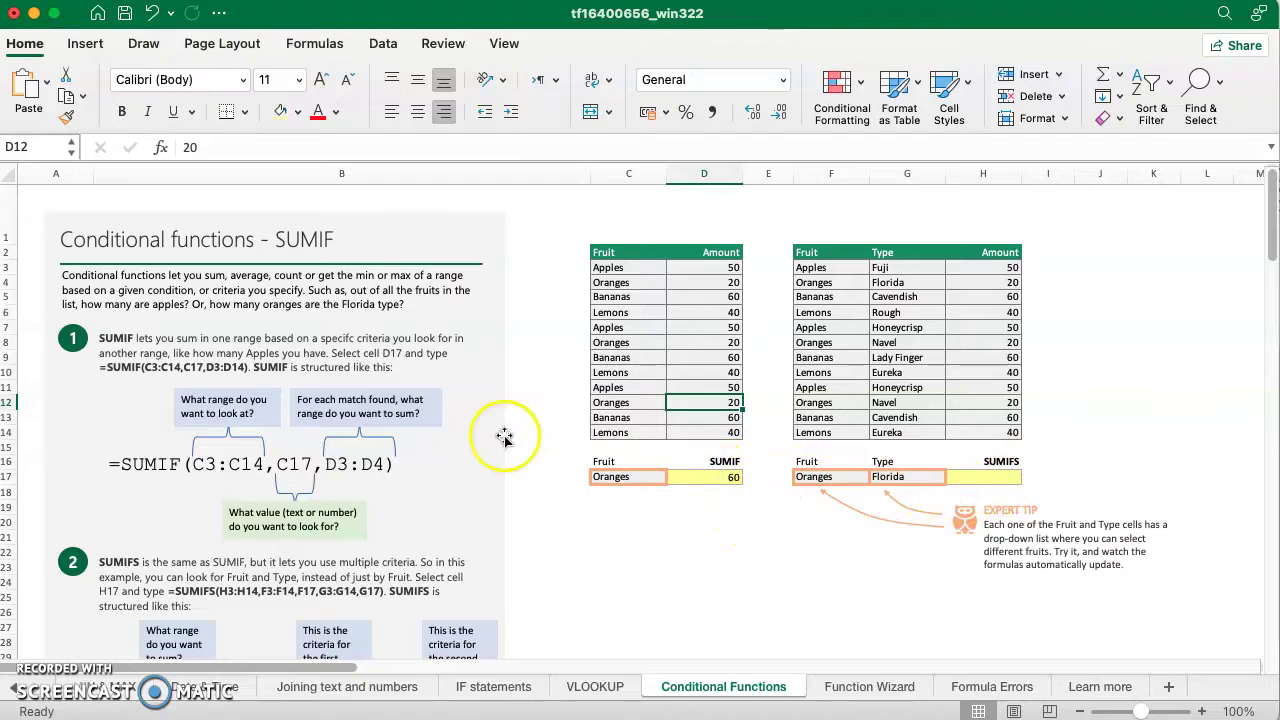
Step: Read the SUMIFS instructions and formula structure diagram, and select the SUMIFS result cell H17
scroll(296, 437, "down", 3)
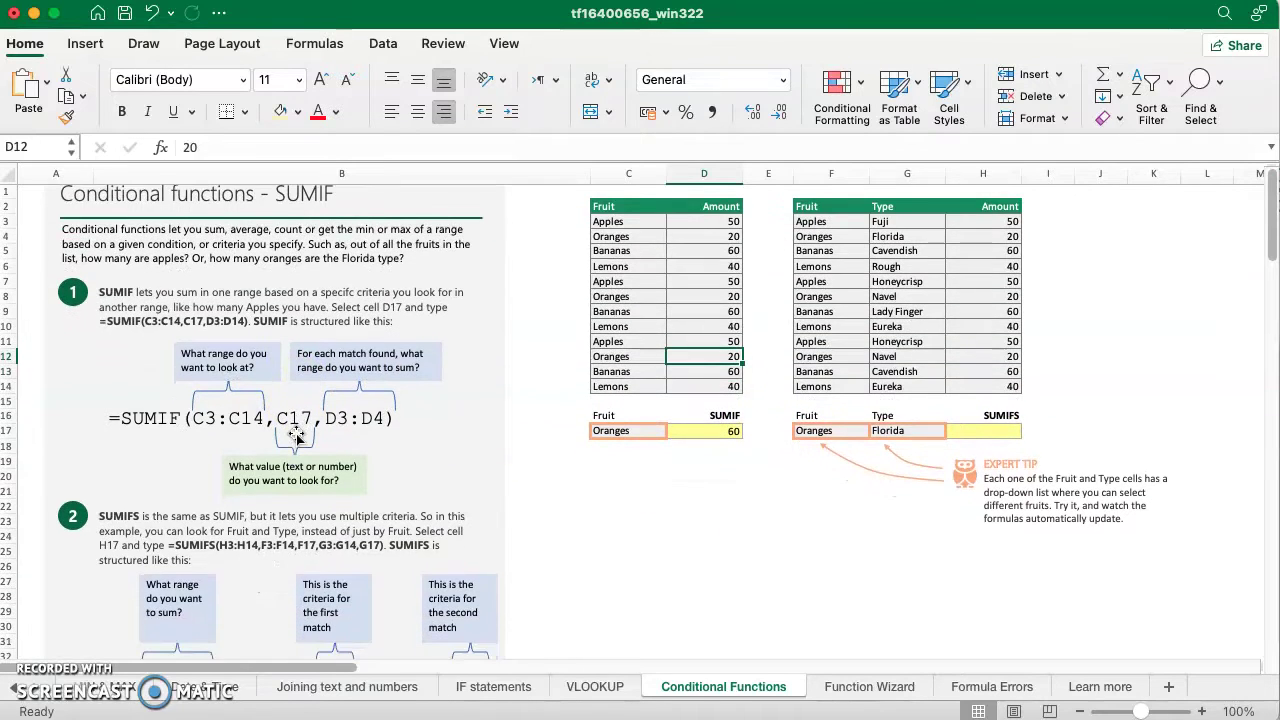
scroll(296, 437, "down", 6)
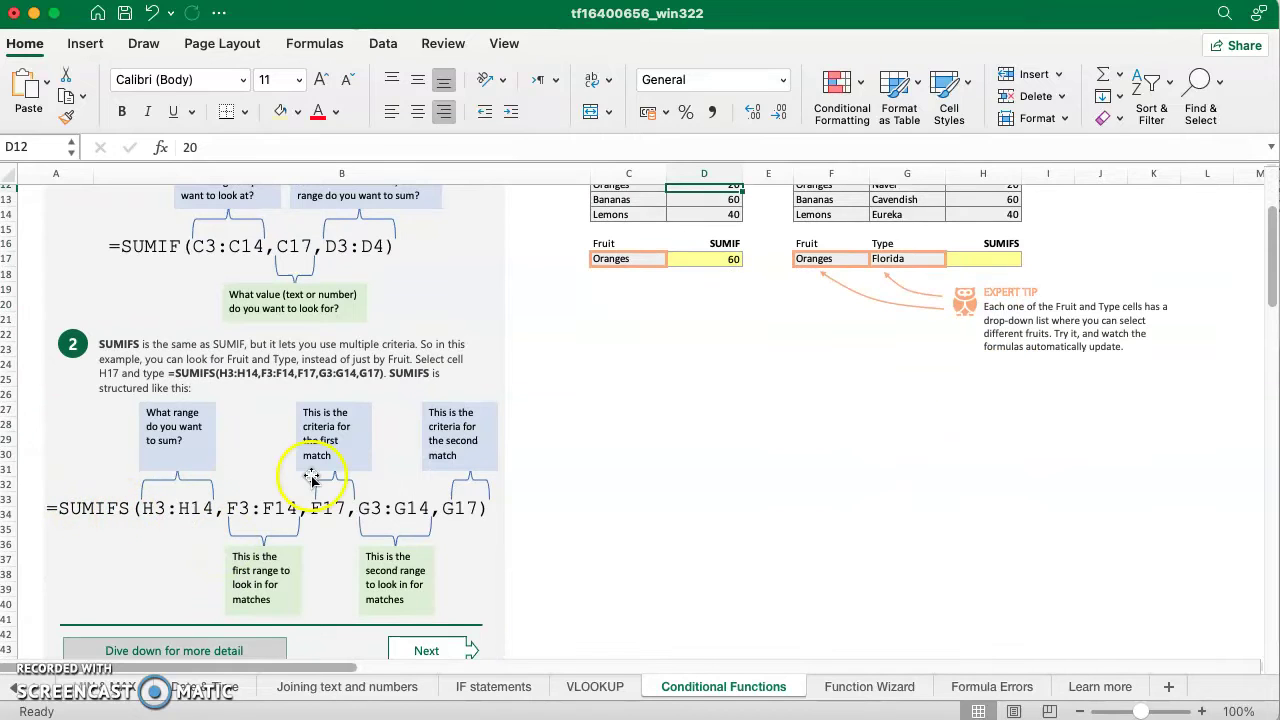
scroll(791, 448, "down", 2)
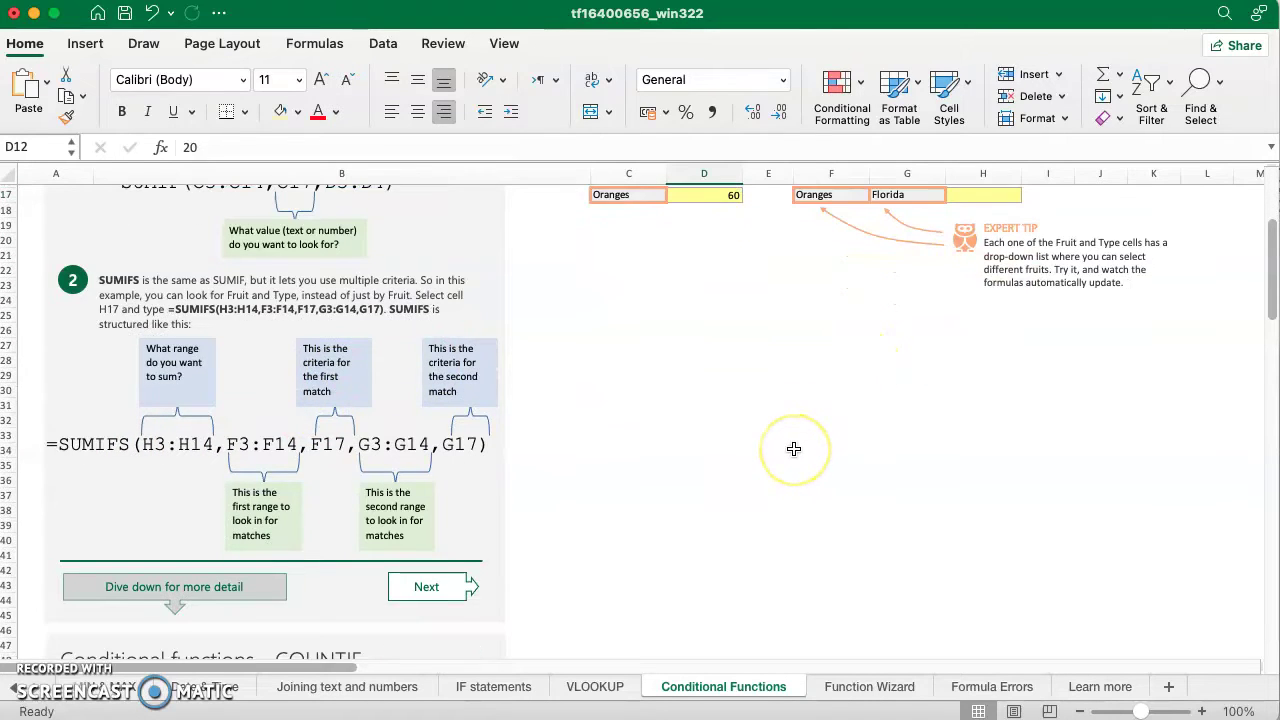
scroll(793, 448, "up", 8)
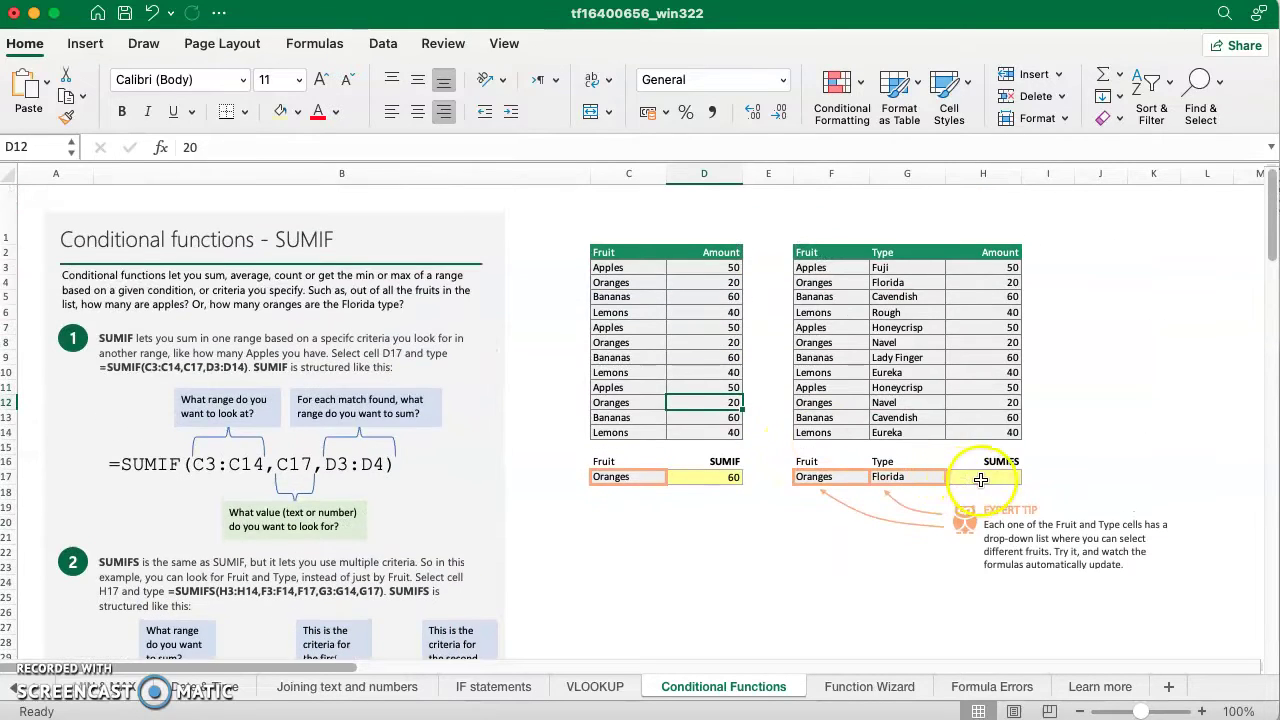
left_click(981, 480)
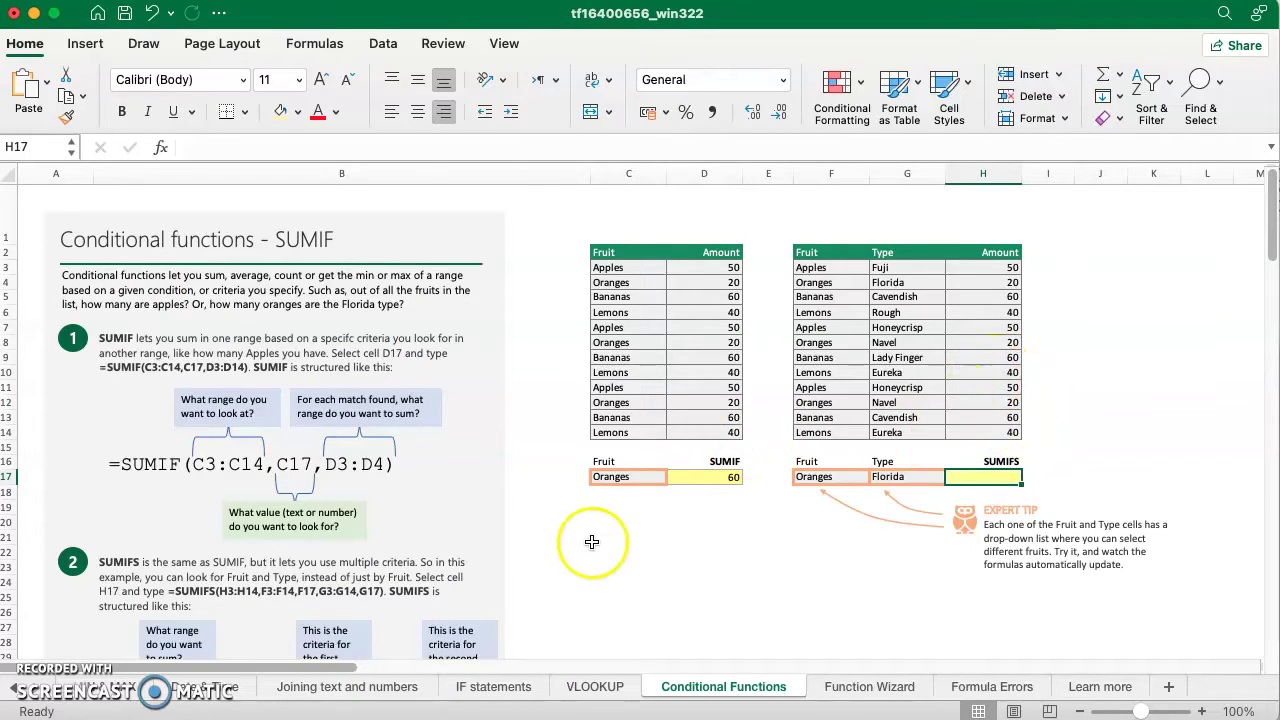
scroll(586, 543, "down", 5)
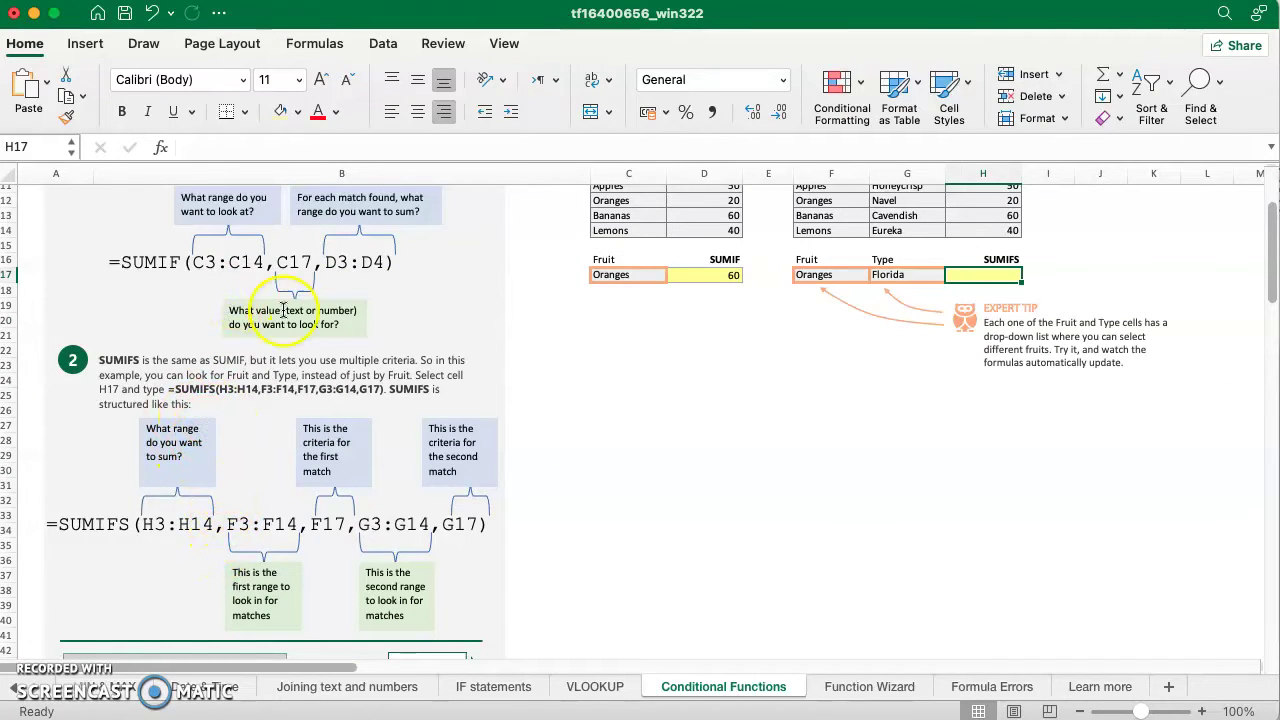
scroll(250, 345, "up", 5)
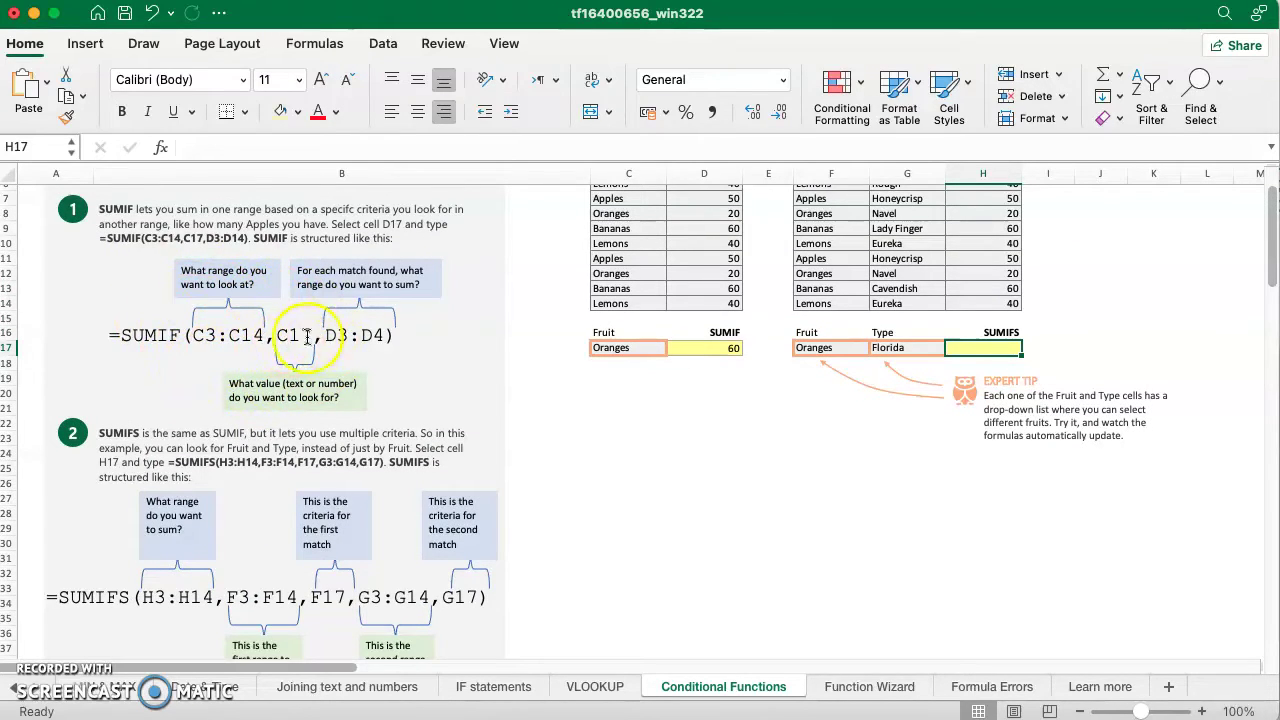
scroll(182, 545, "down", 3)
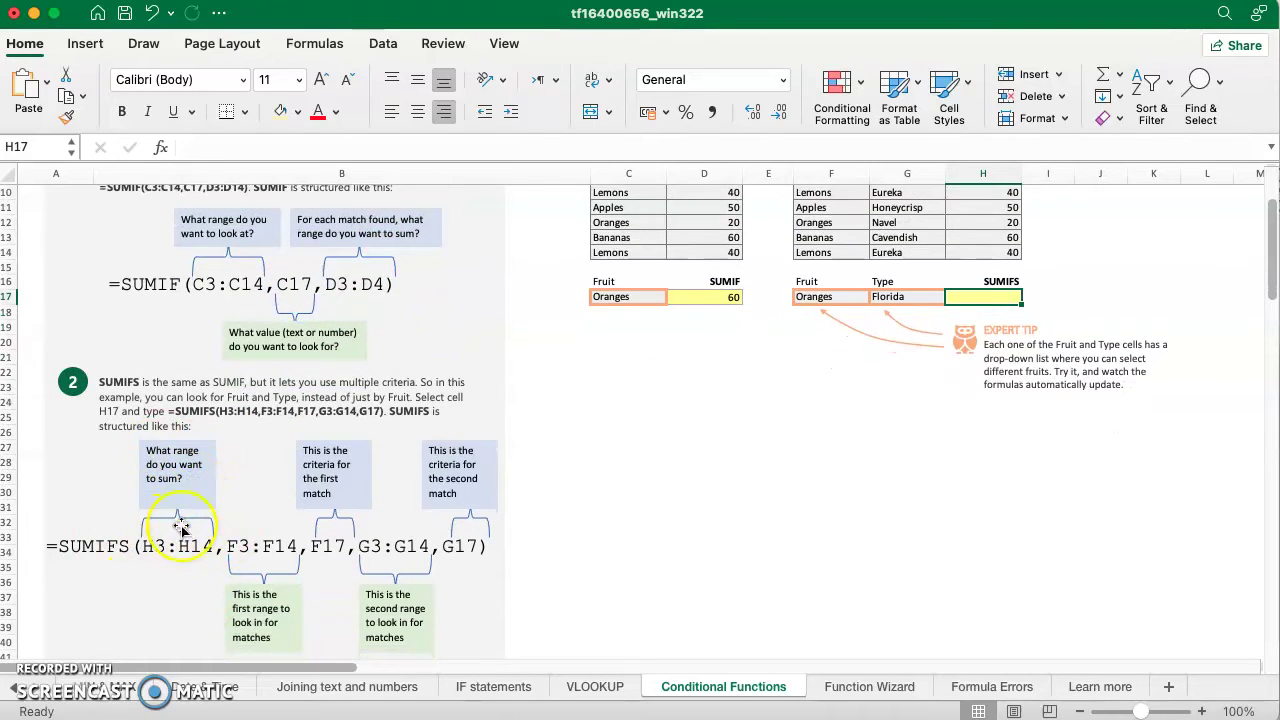
scroll(159, 500, "down", 2)
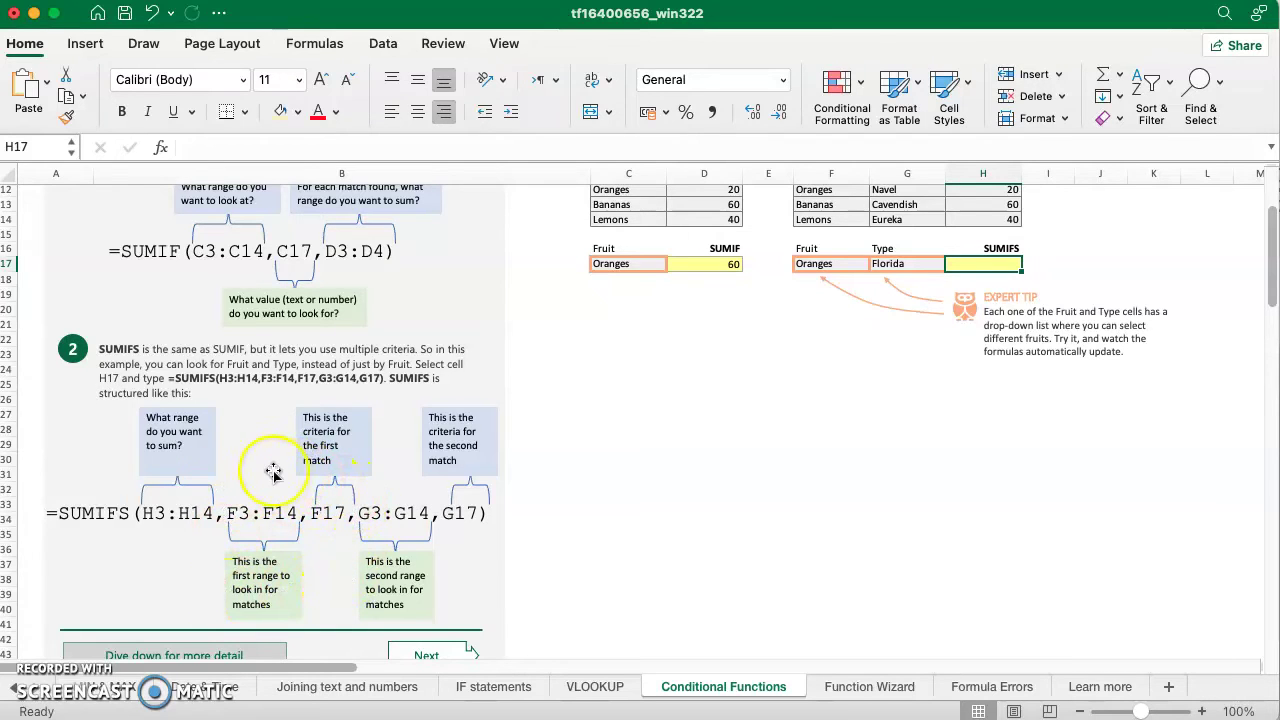
Step: Start a SUMIF formula in H17 with H3:H14 as the first range, followed by F3:F14 and the fruit criterion F17
scroll(534, 520, "up", 5)
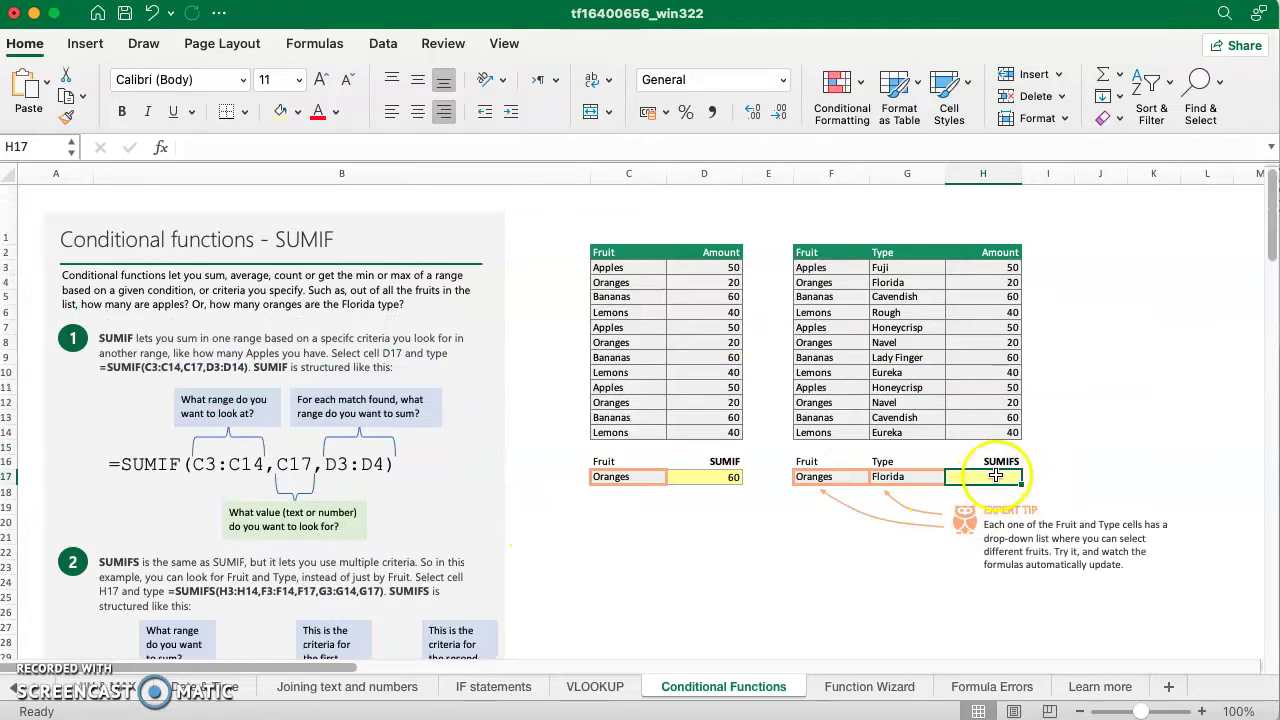
type("=SUMIF(")
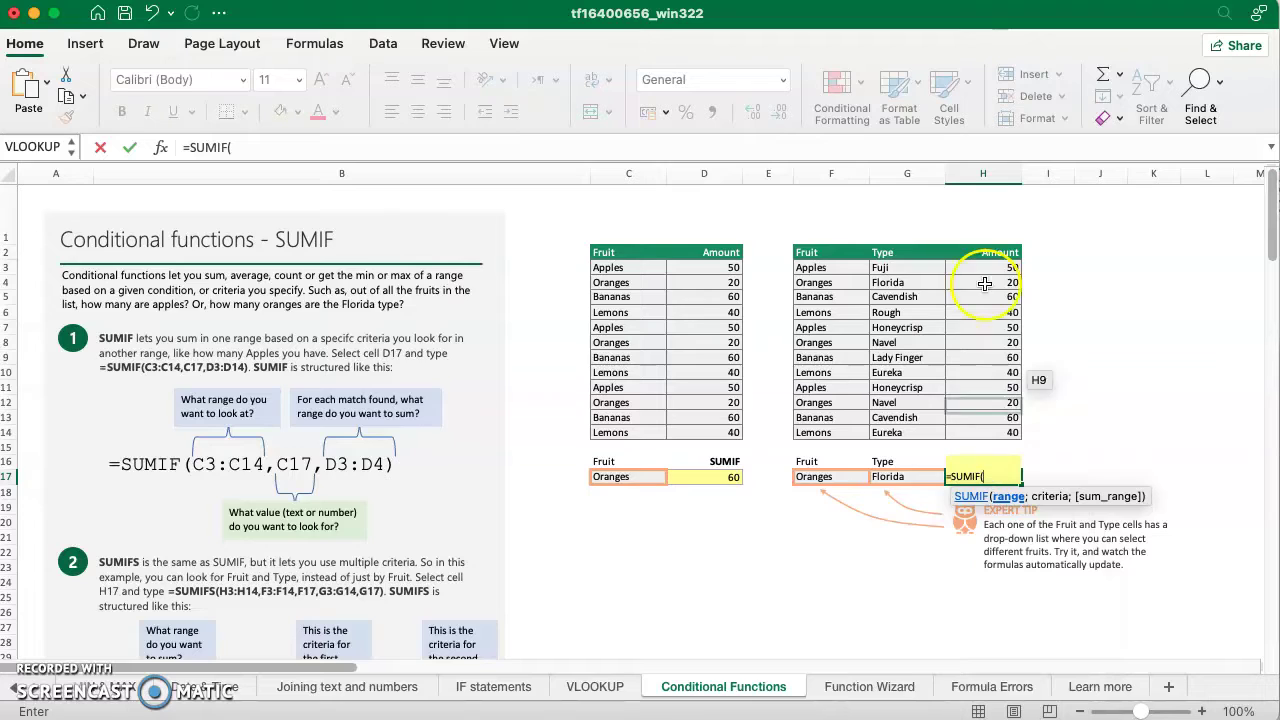
left_click_drag(995, 268, 989, 428)
type(";")
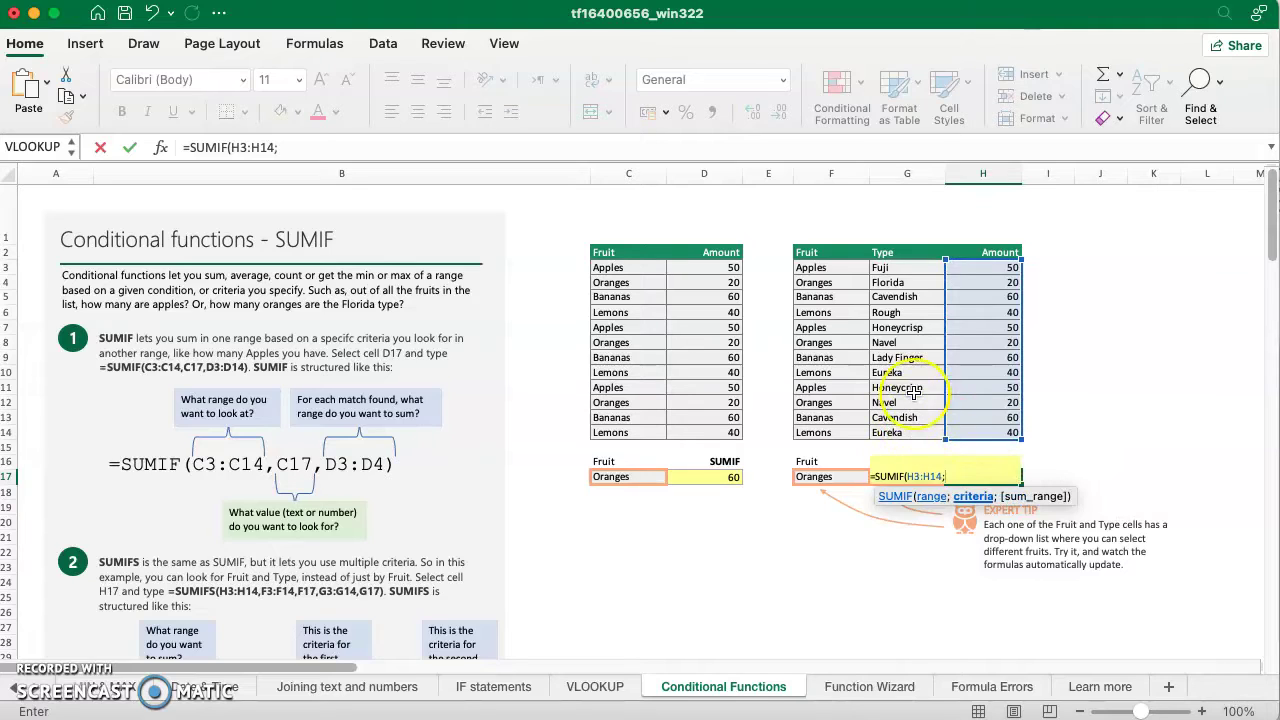
left_click_drag(818, 265, 818, 428)
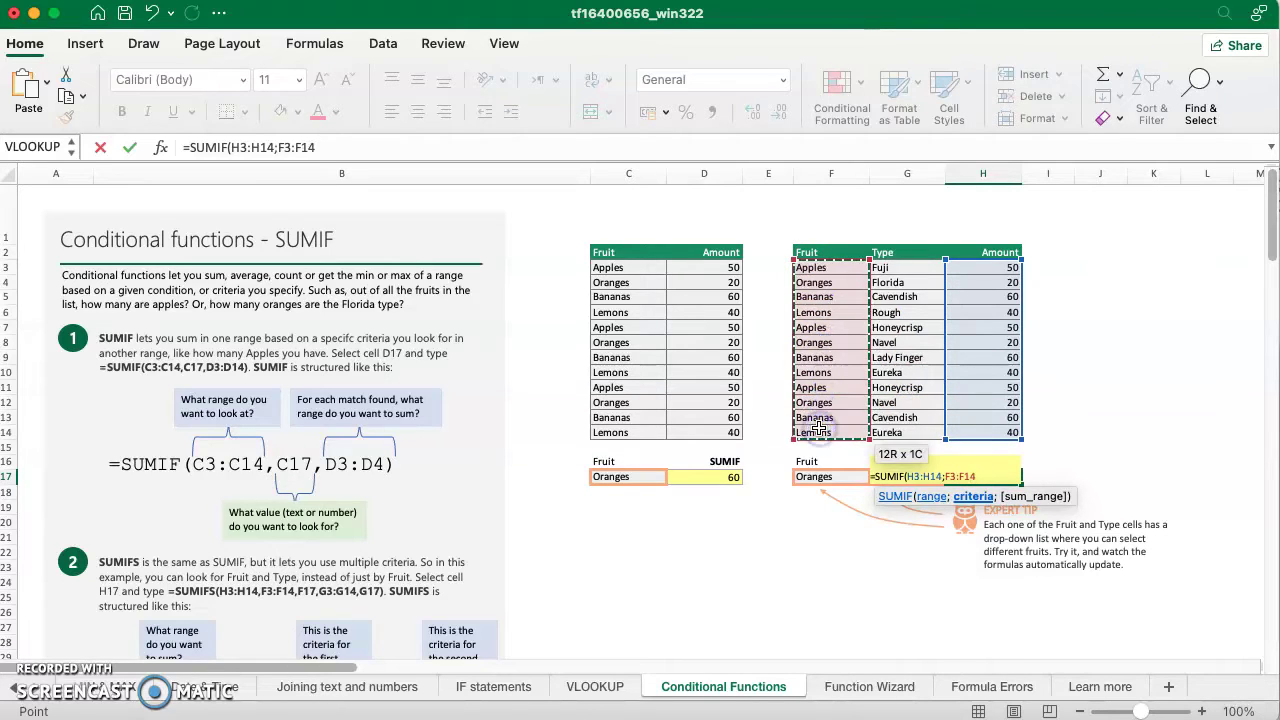
type(";")
left_click(820, 478)
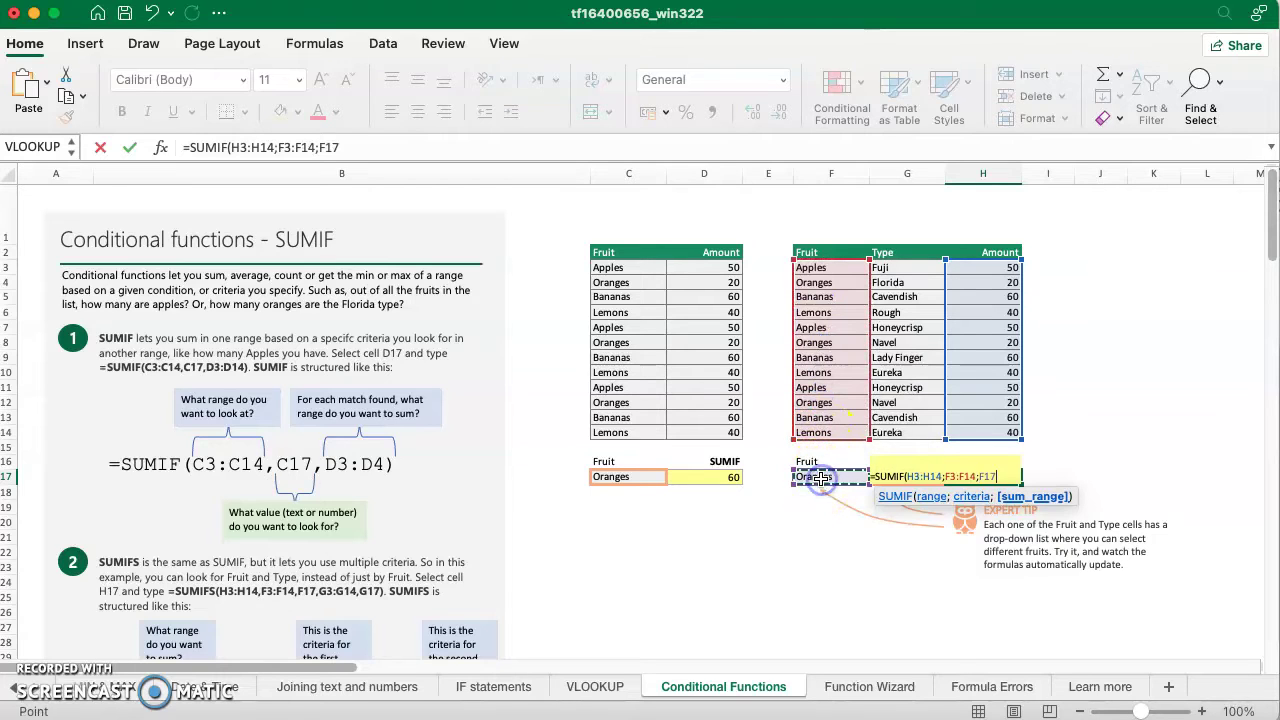
Step: Add the type range G3:G14 and criterion G17 to the H17 formula and try to enter it
type(";")
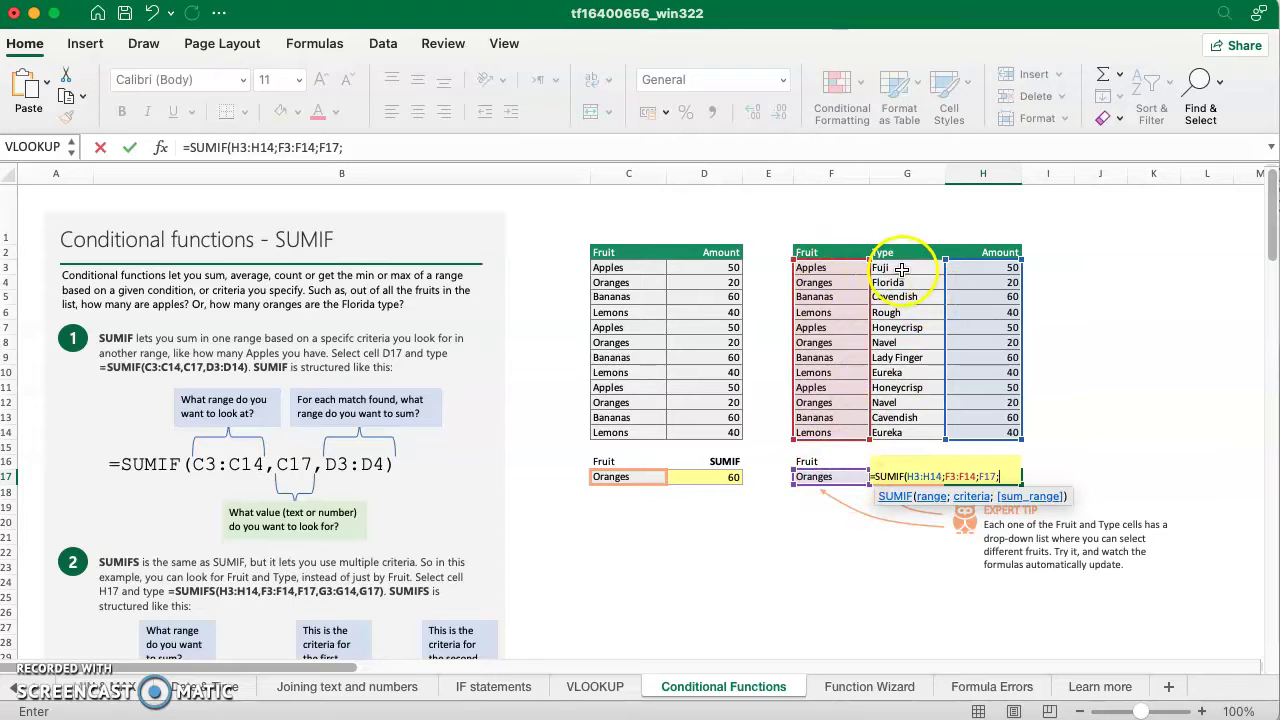
left_click_drag(904, 270, 902, 428)
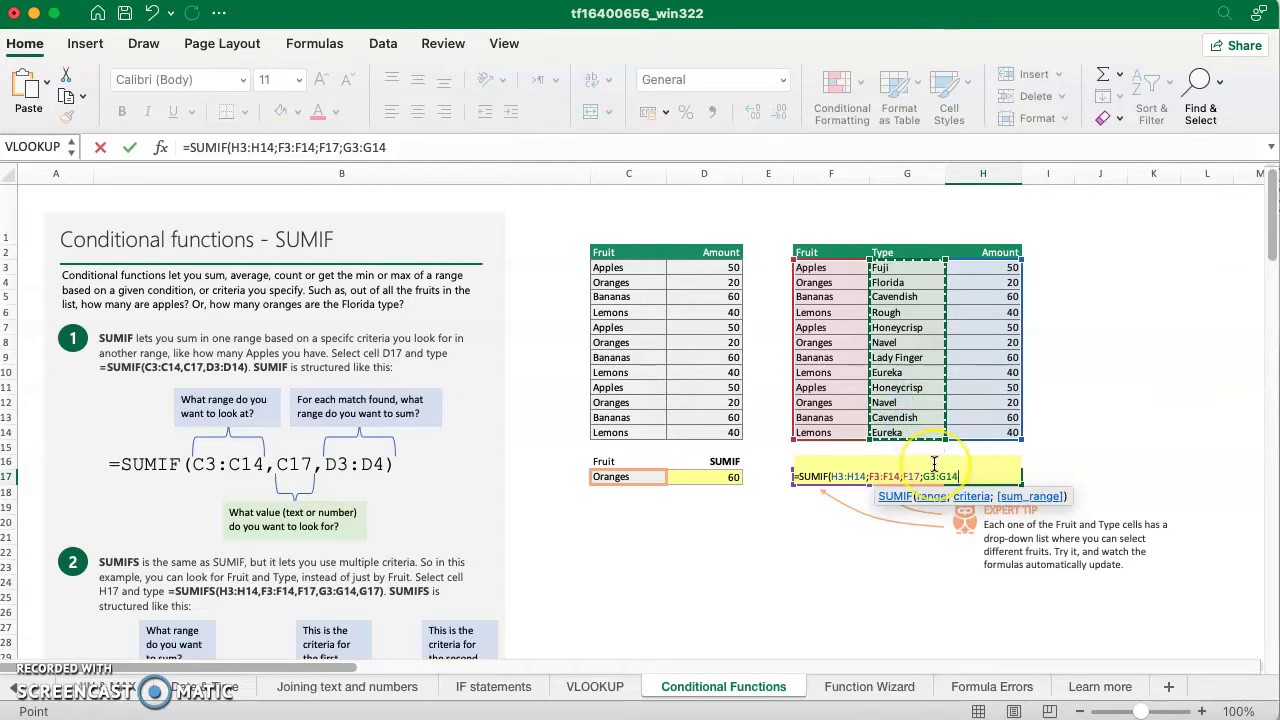
type(";")
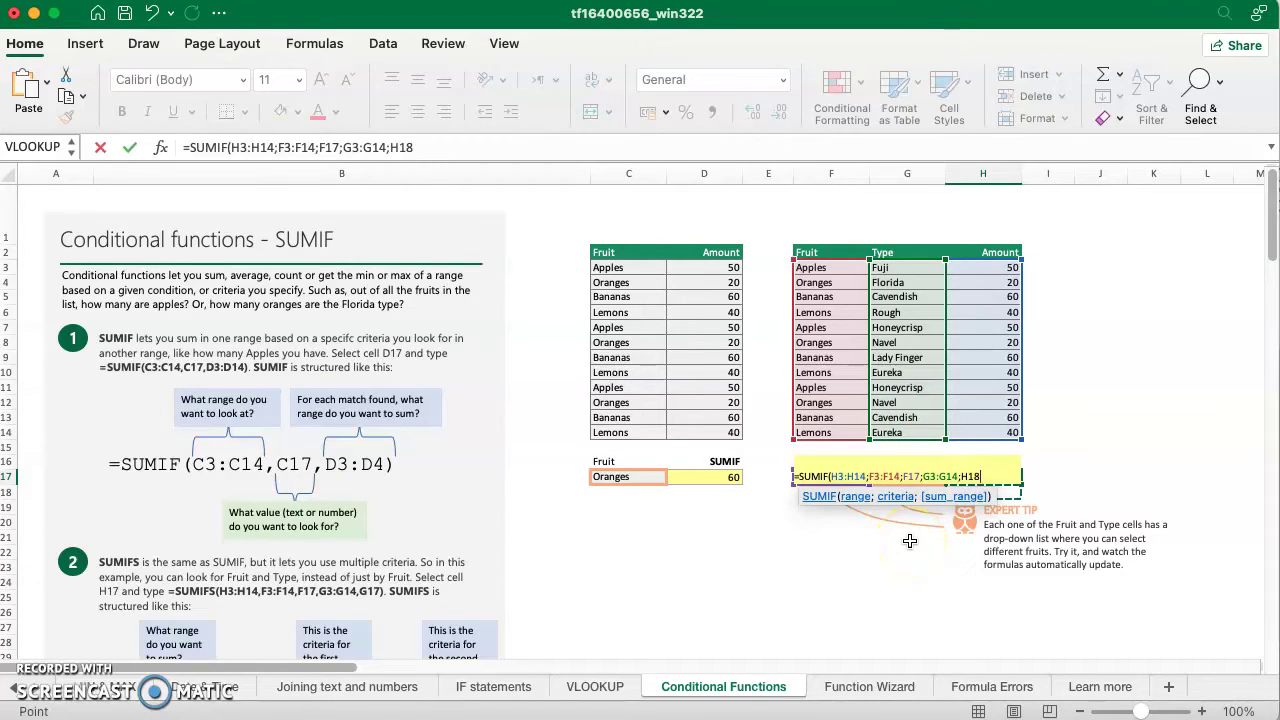
key("Left")
key("Left")
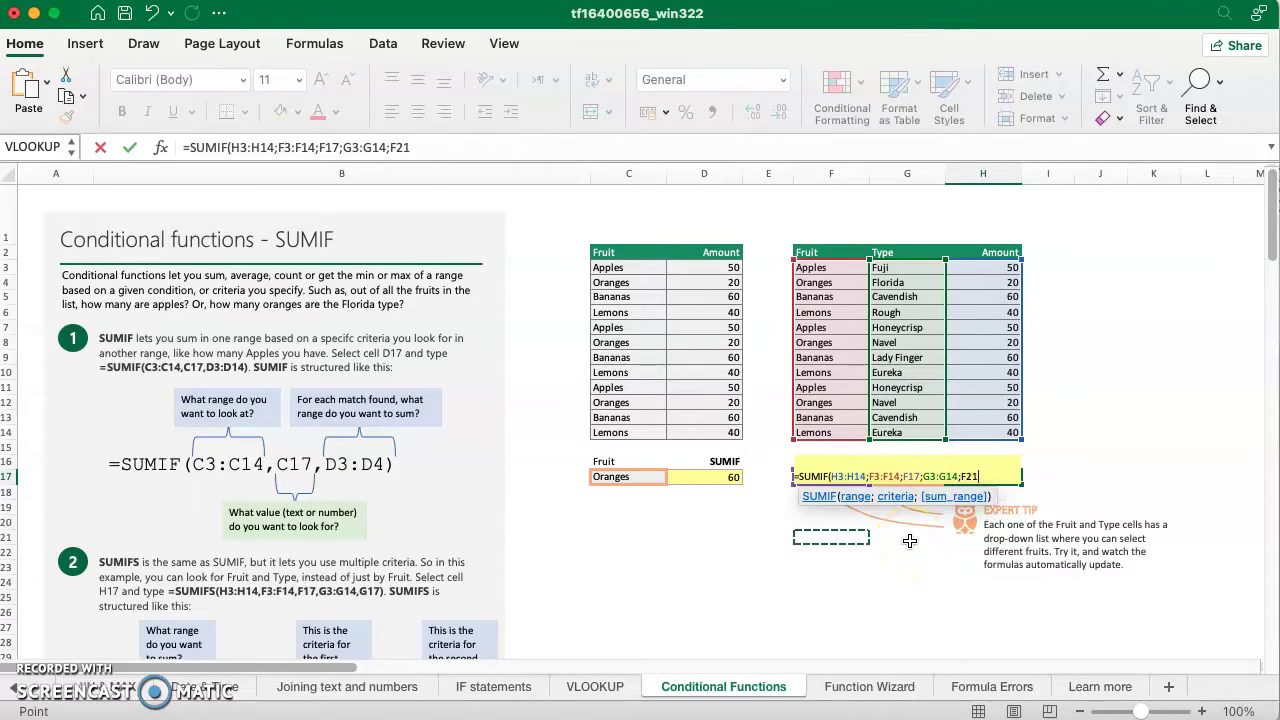
key("Right")
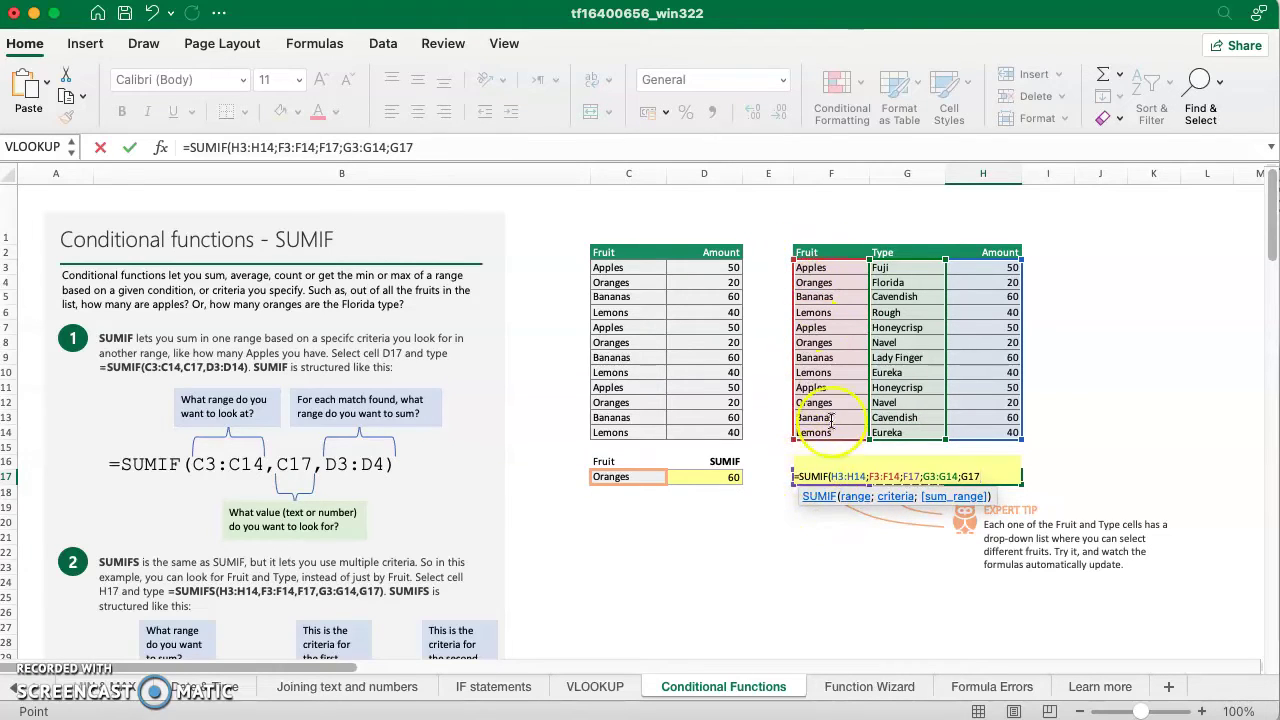
key("Return")
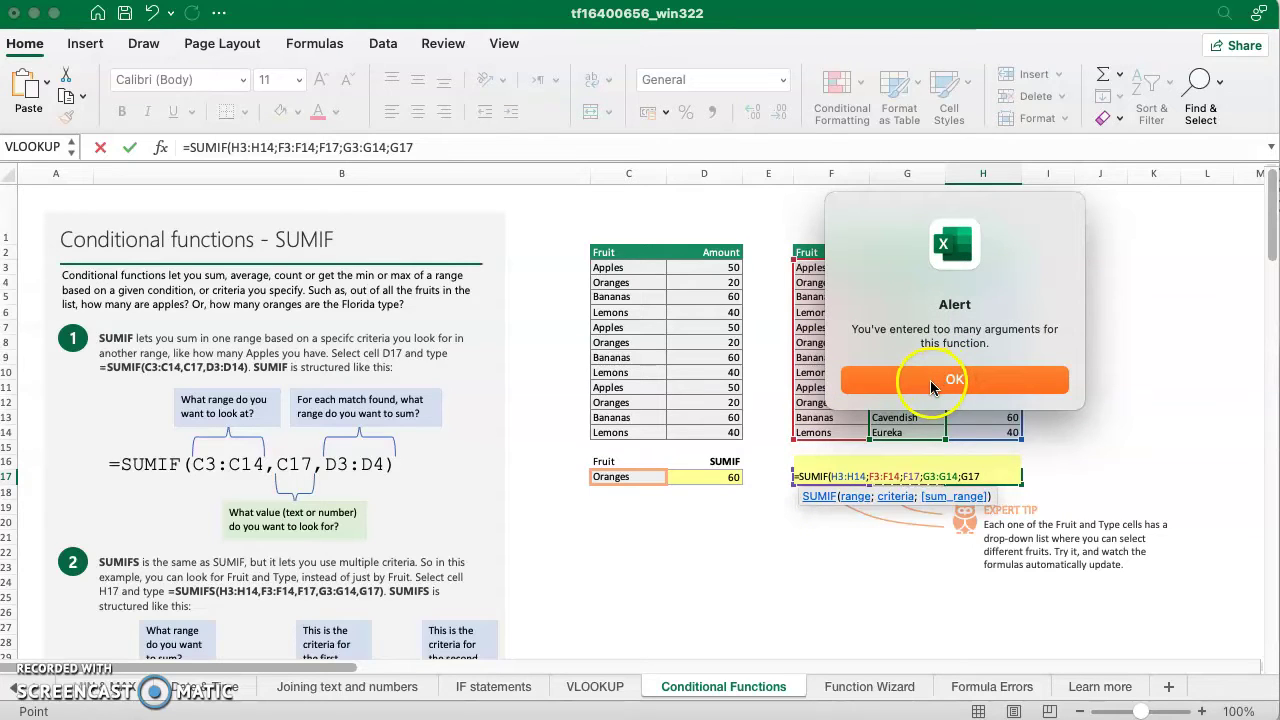
left_click(929, 380)
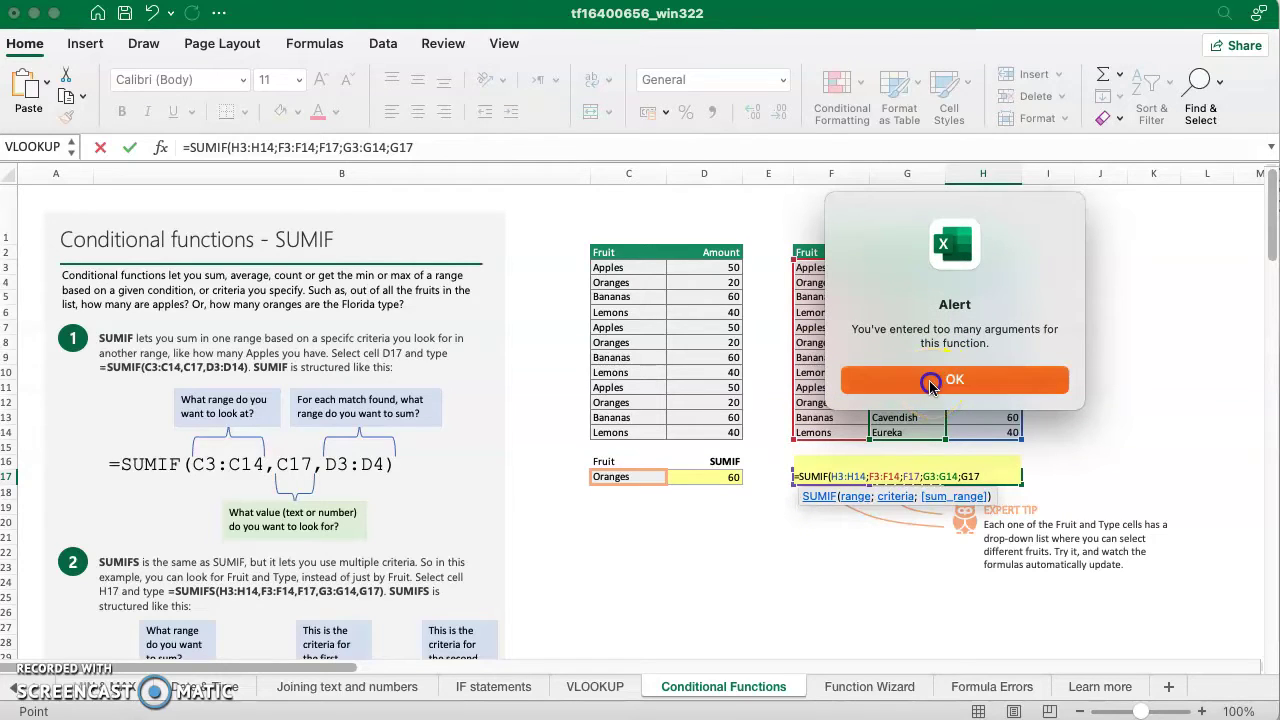
Step: Compare the H17 formula with the SUMIFS diagram, correct its function name to SUMIFS, and enter it
left_click(252, 147)
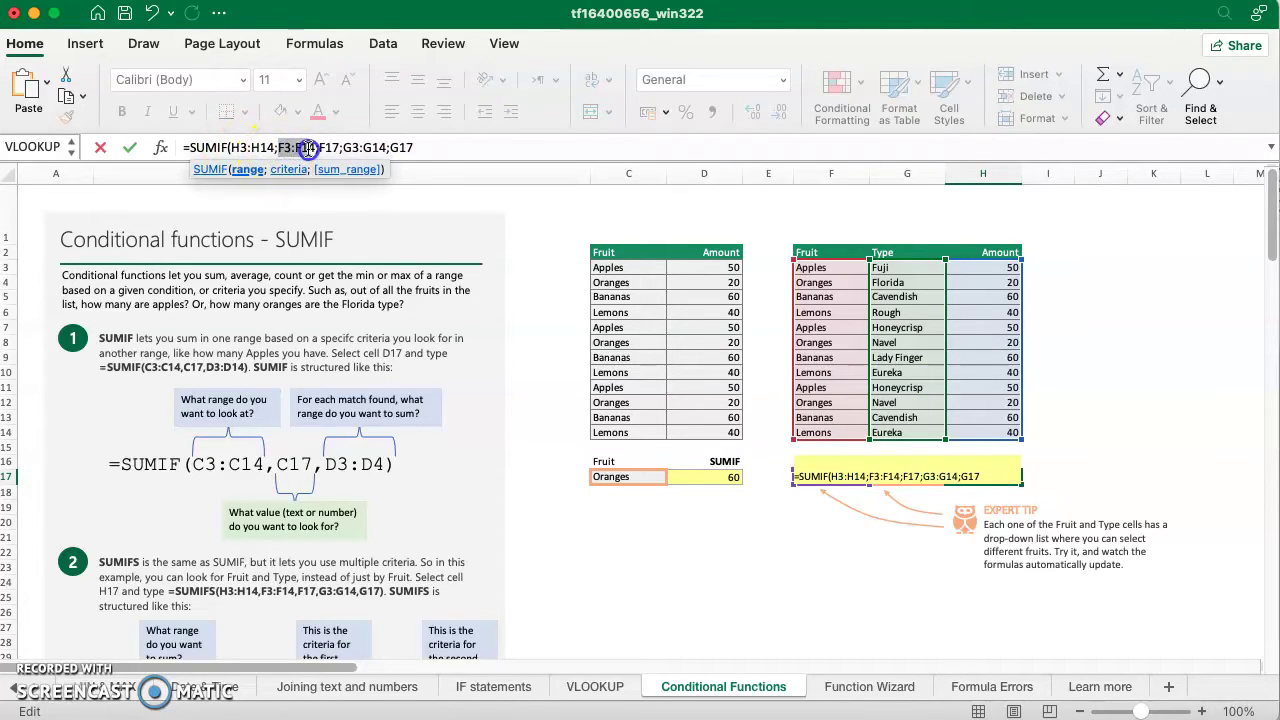
left_click_drag(314, 147, 316, 147)
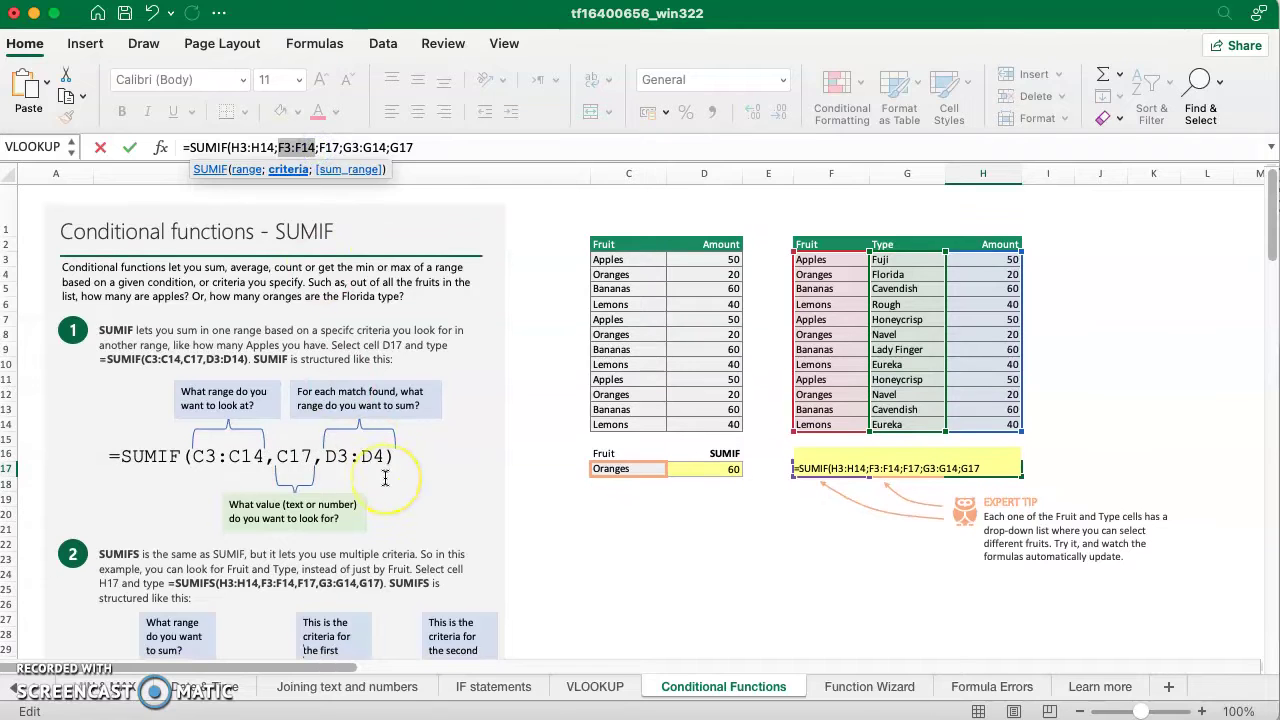
scroll(380, 478, "down", 3)
scroll(385, 478, "down", 5)
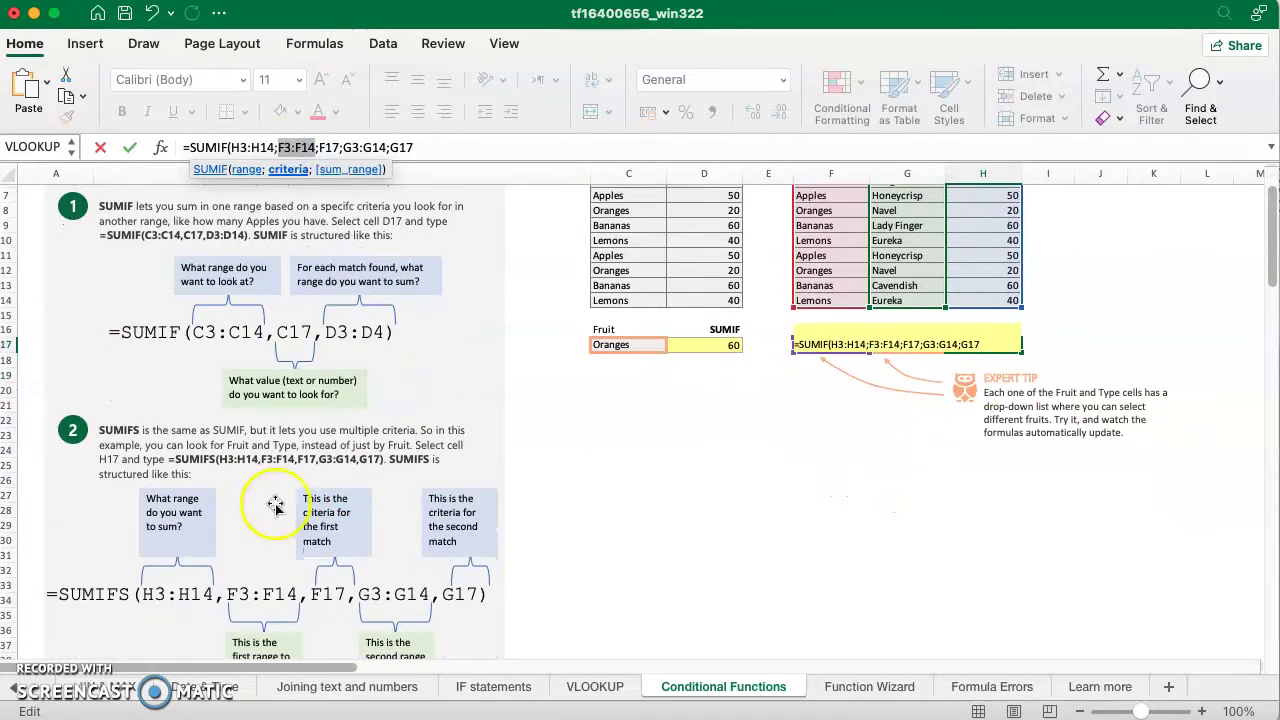
scroll(285, 460, "down", 1)
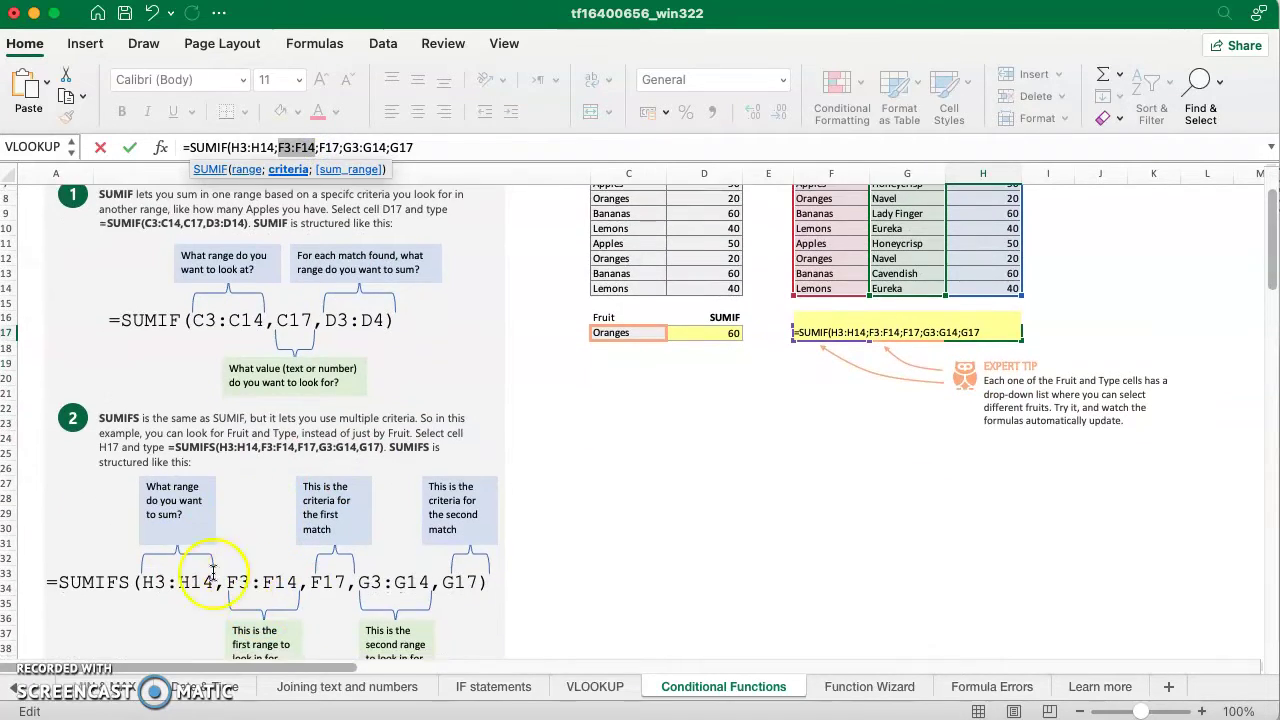
scroll(292, 428, "down", 3)
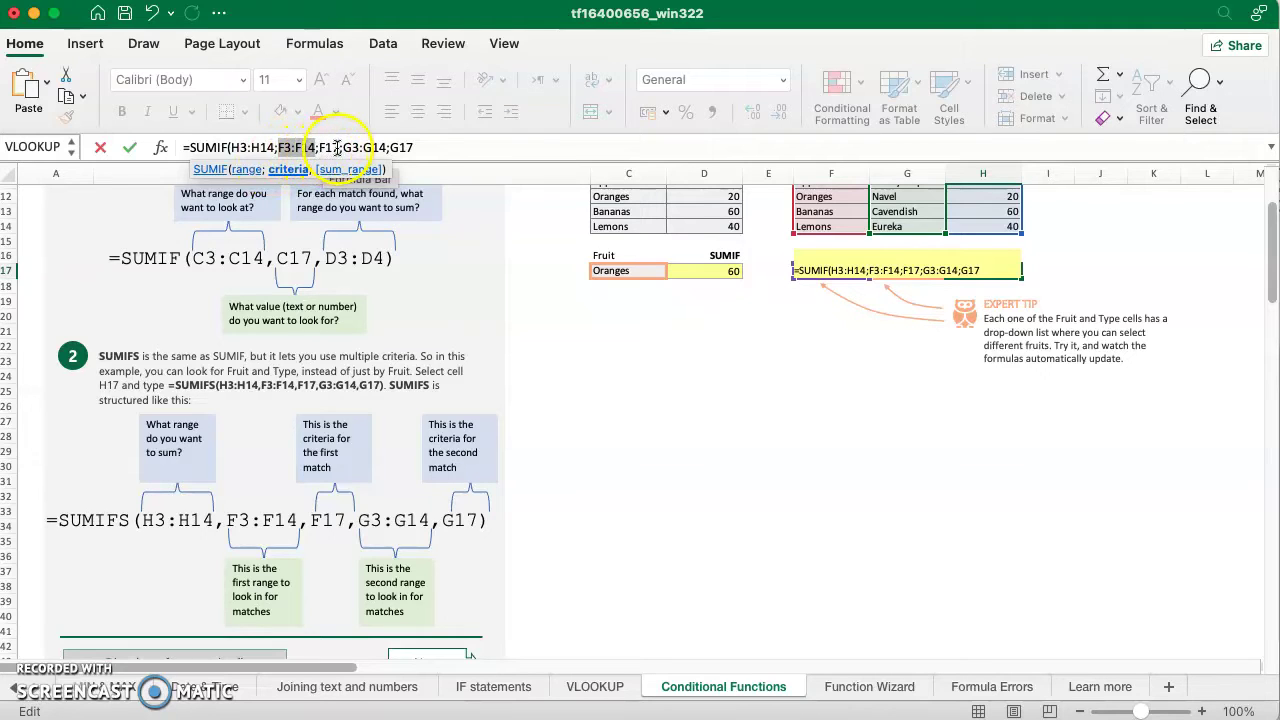
left_click(438, 148)
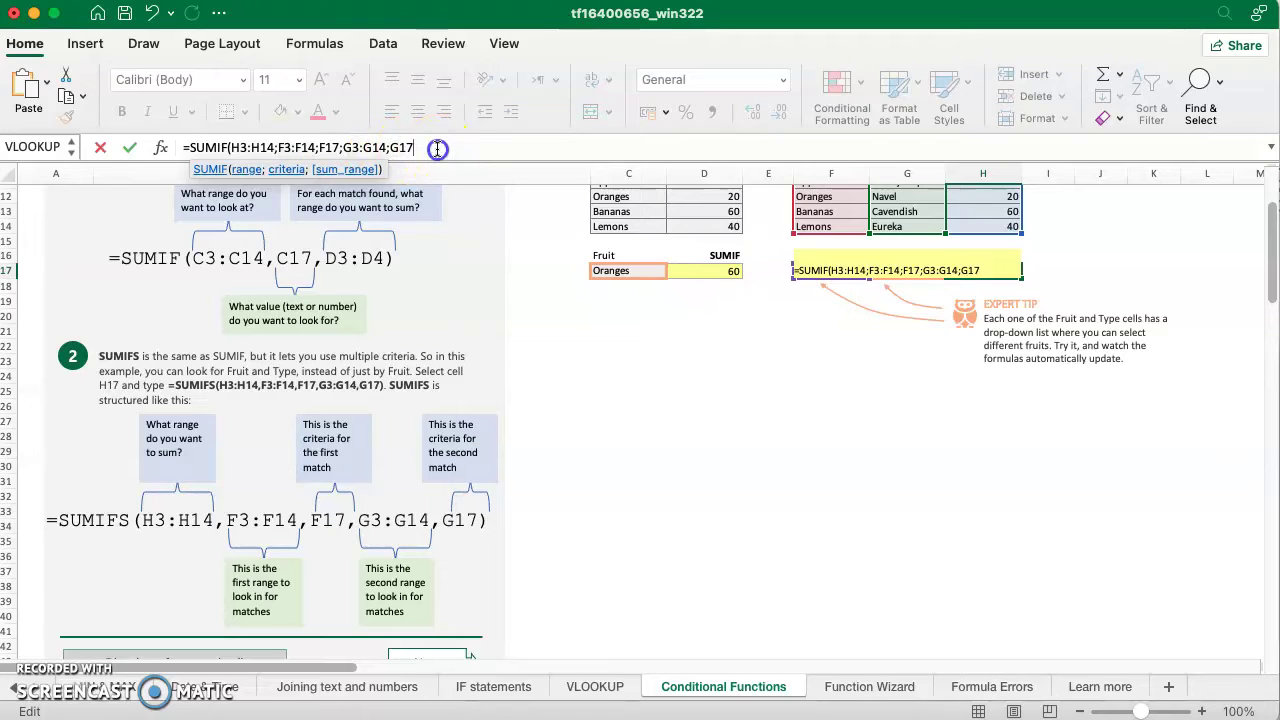
left_click(228, 147)
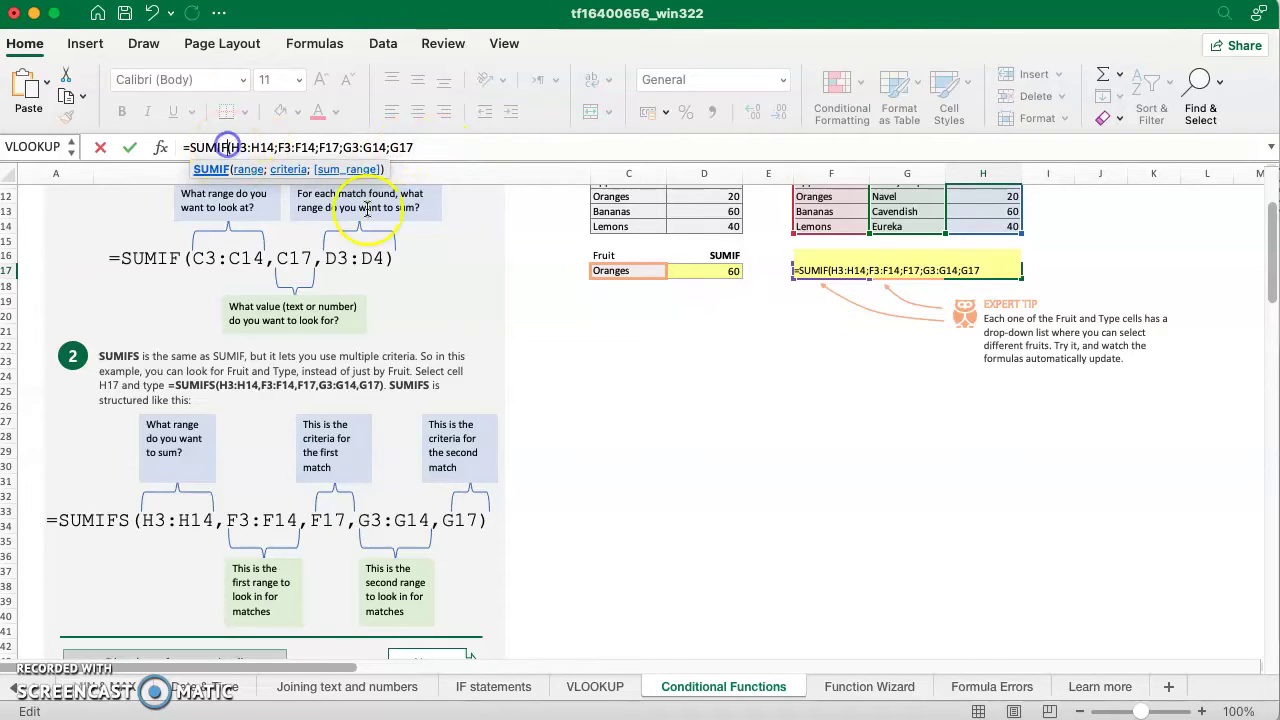
type("S")
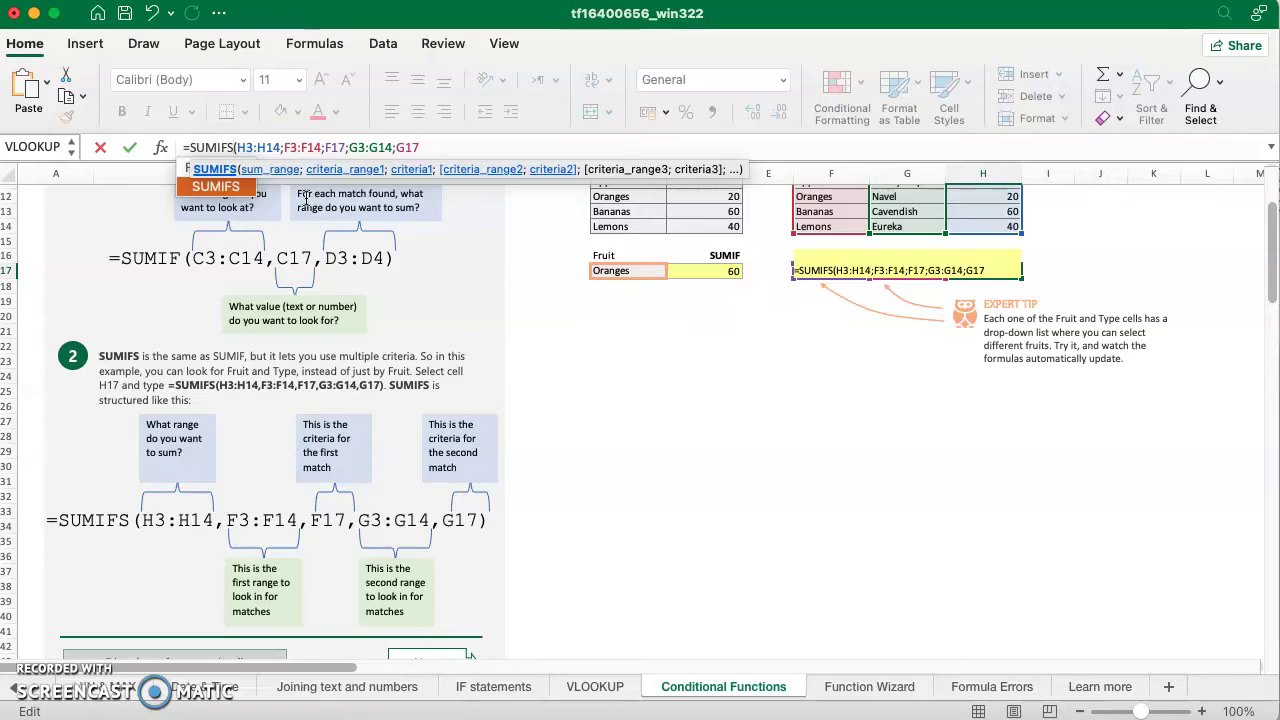
key("Return")
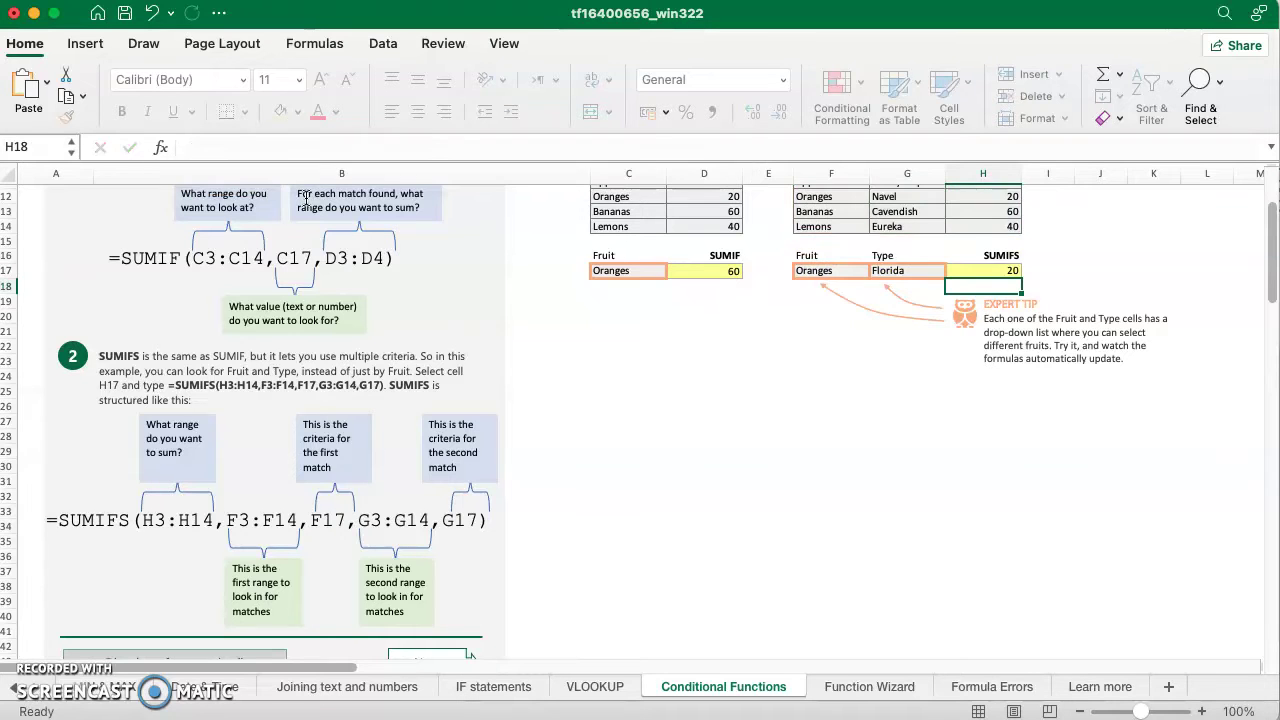
Step: Review the sum range, criteria ranges and criteria referenced by the SUMIFS formula in H17, leaving the formula as it is
scroll(548, 391, "up", 5)
scroll(548, 391, "up", 3)
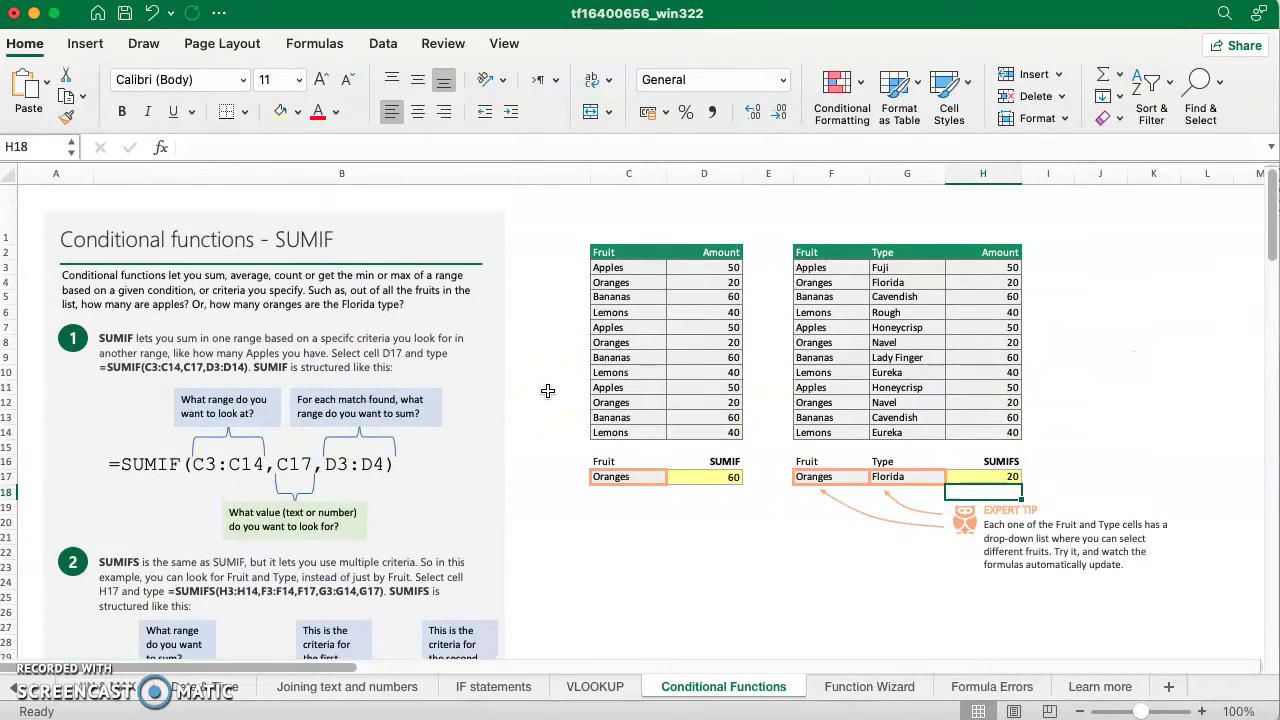
left_click(770, 584)
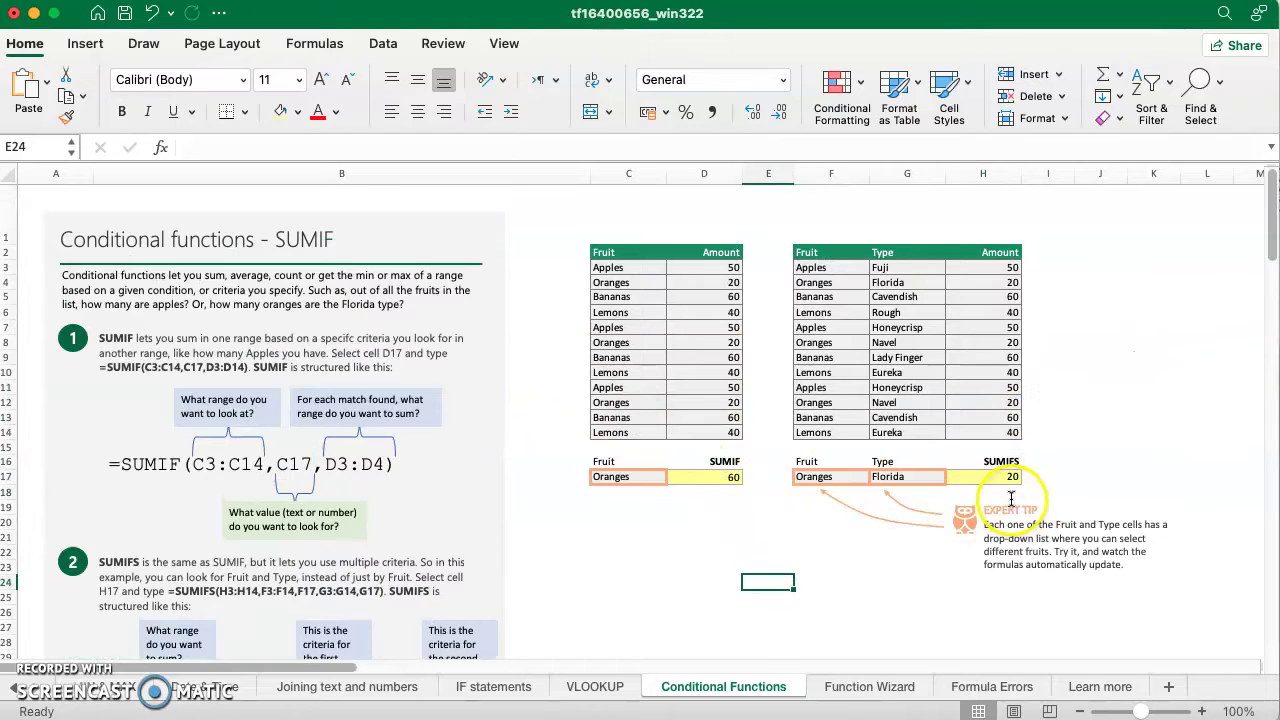
left_click(996, 479)
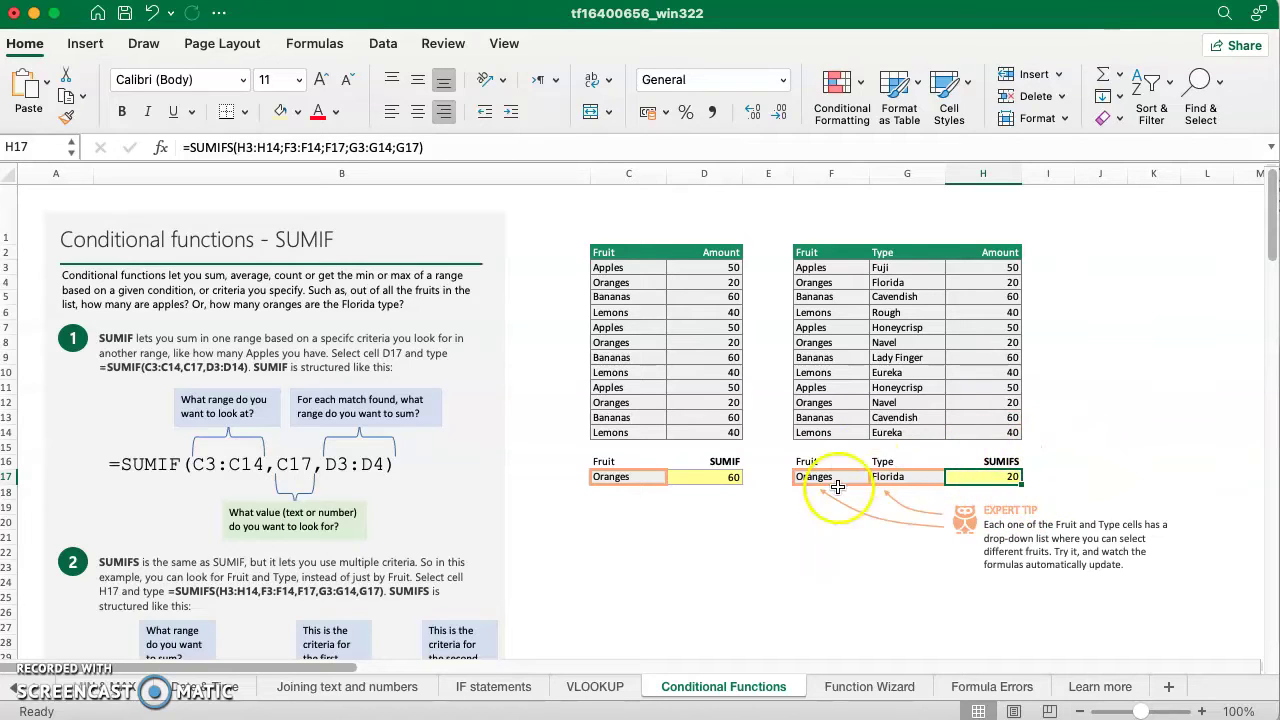
left_click(384, 146)
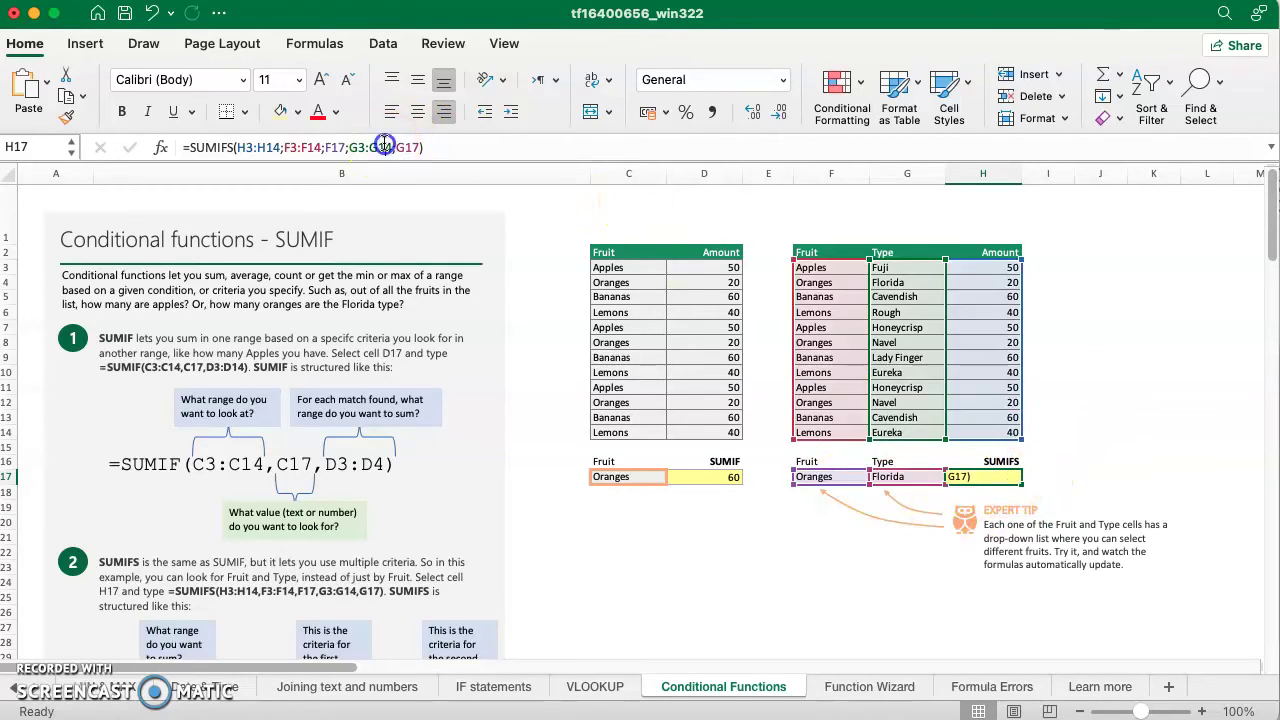
left_click(251, 146)
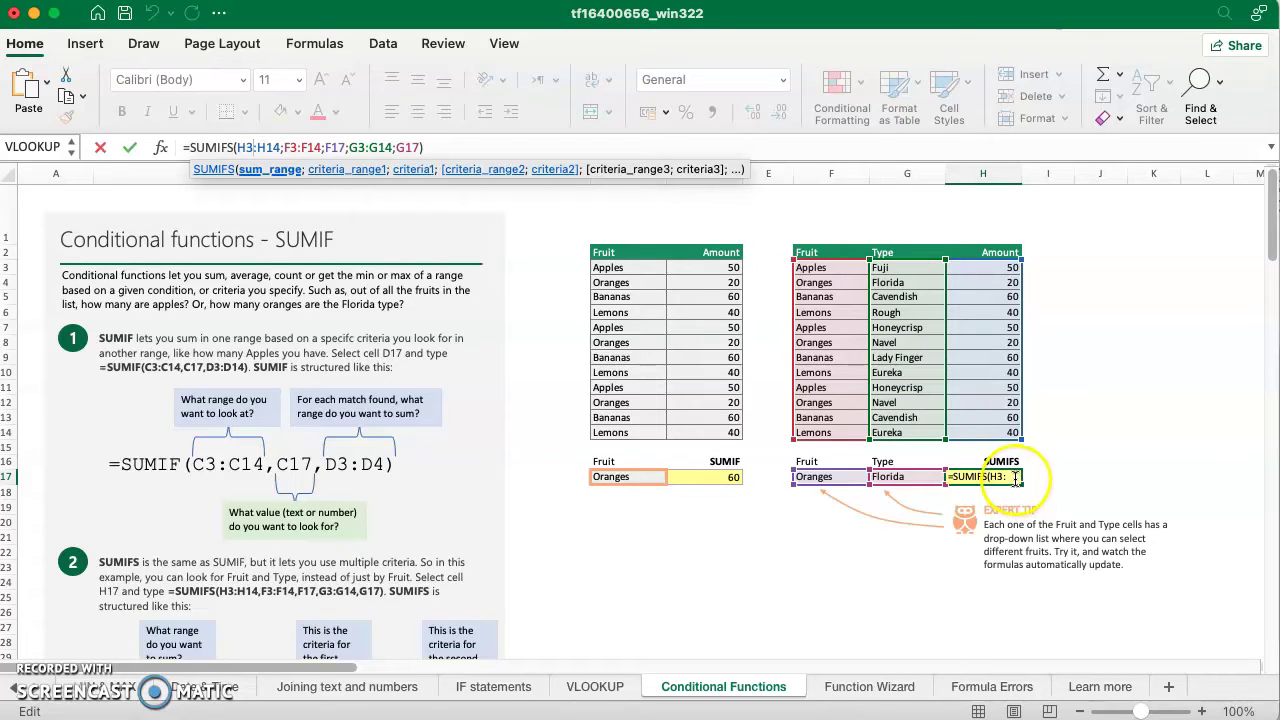
key("Return")
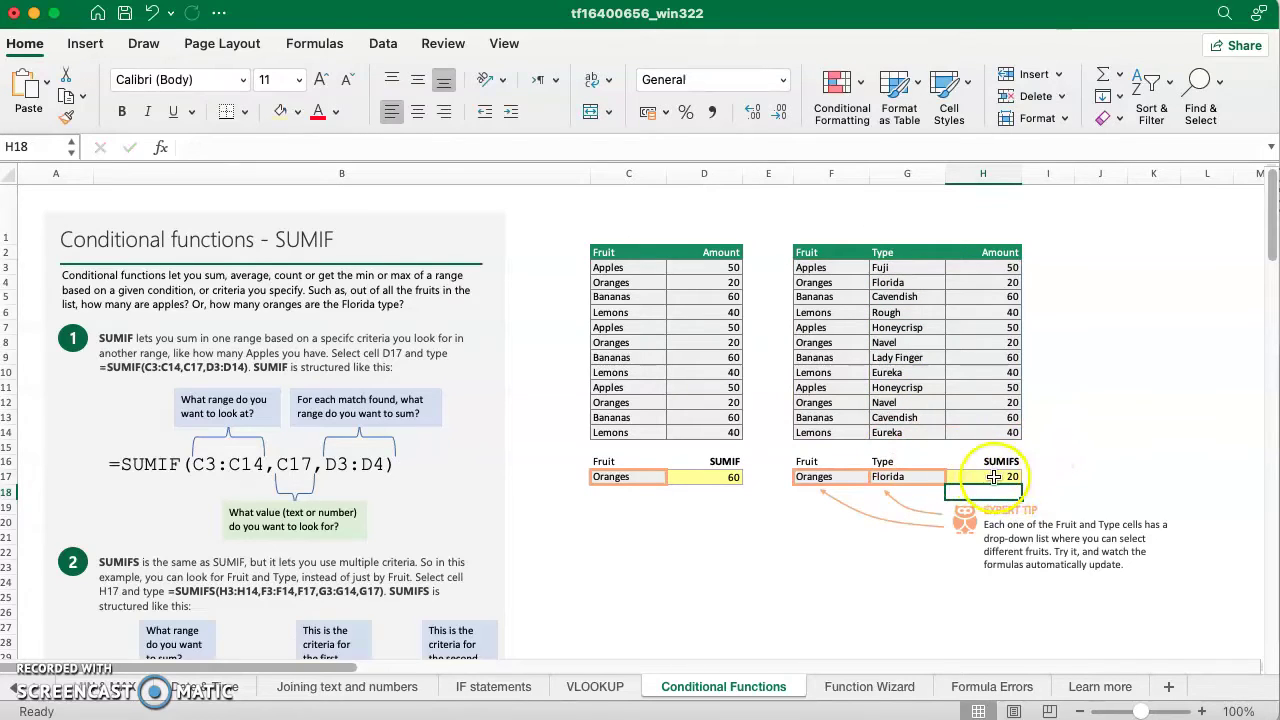
Step: Check the SUMIFS result against the Oranges rows 4, 8 and 12 of the fruit and type table
left_click_drag(815, 283, 995, 284)
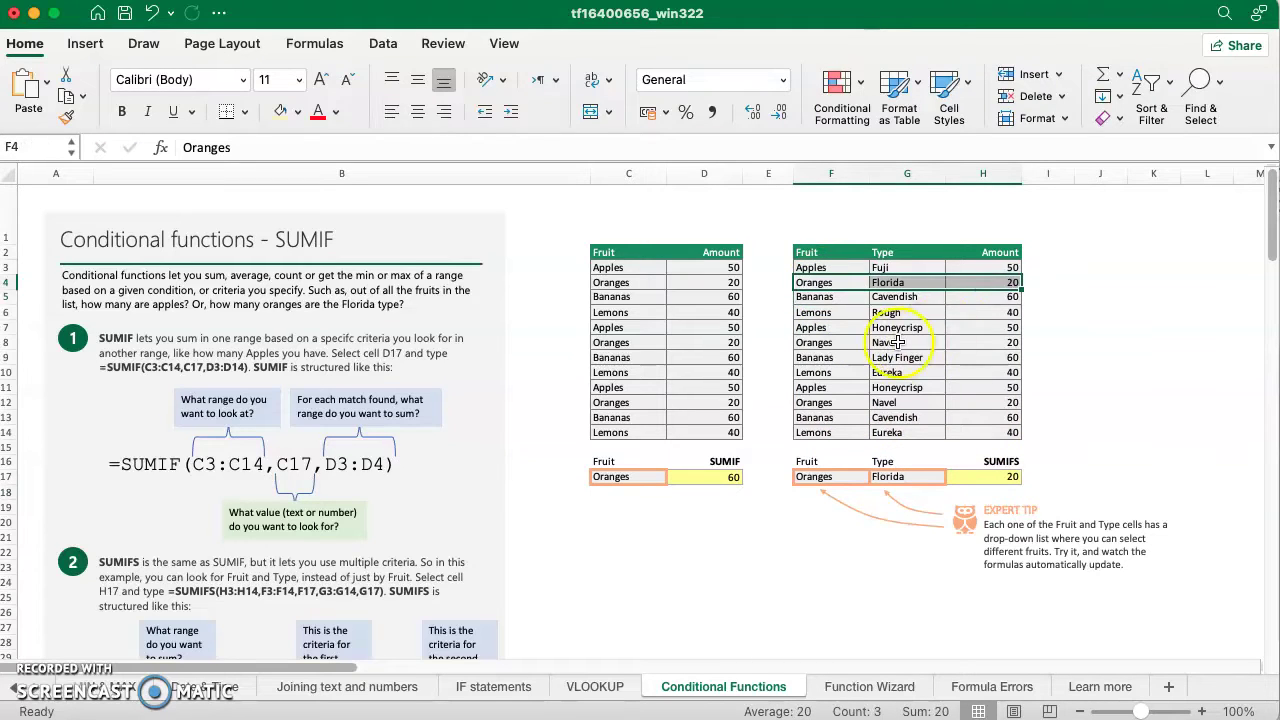
left_click_drag(838, 342, 884, 340)
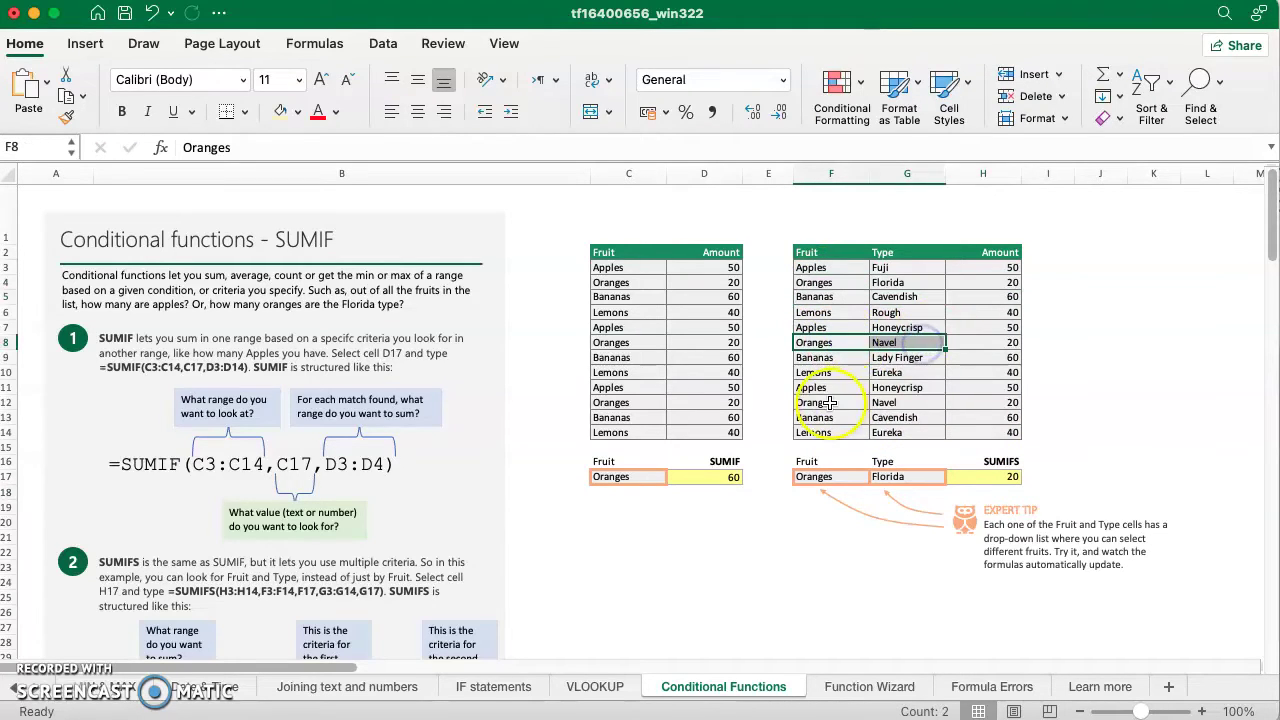
left_click_drag(815, 402, 907, 411)
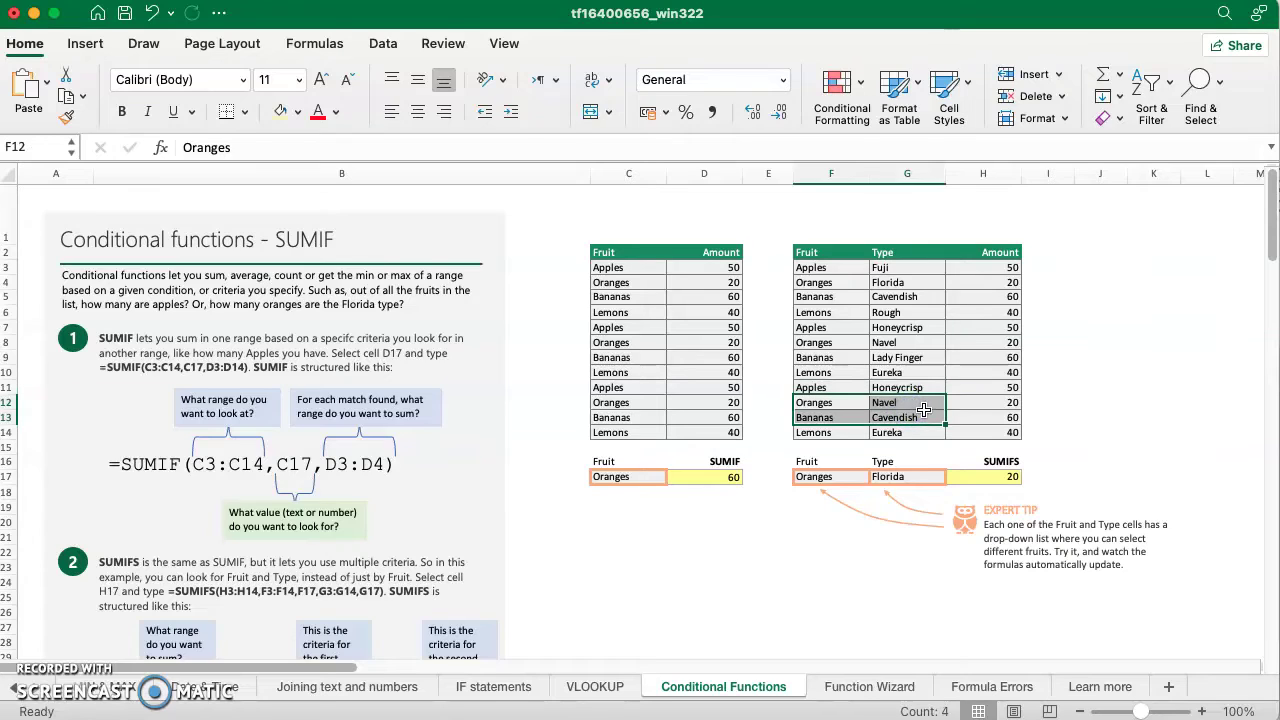
left_click(921, 404)
left_click(831, 283)
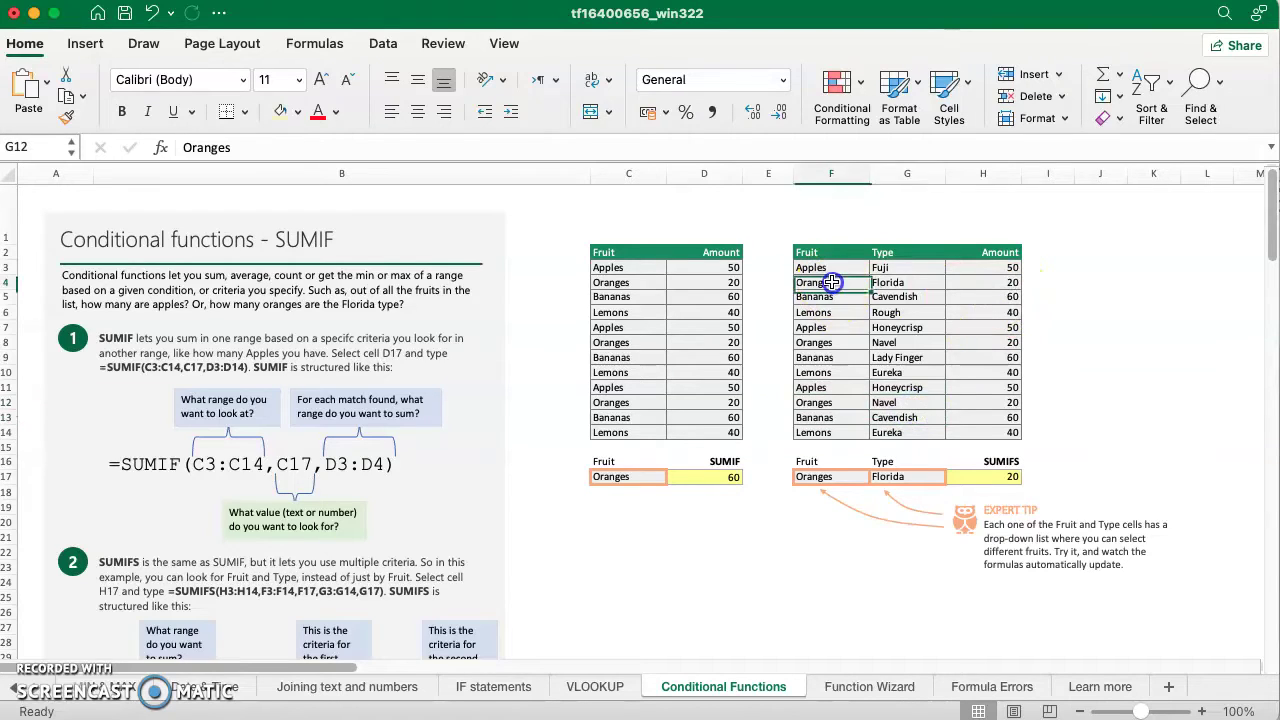
left_click_drag(831, 283, 971, 286)
left_click(1088, 446)
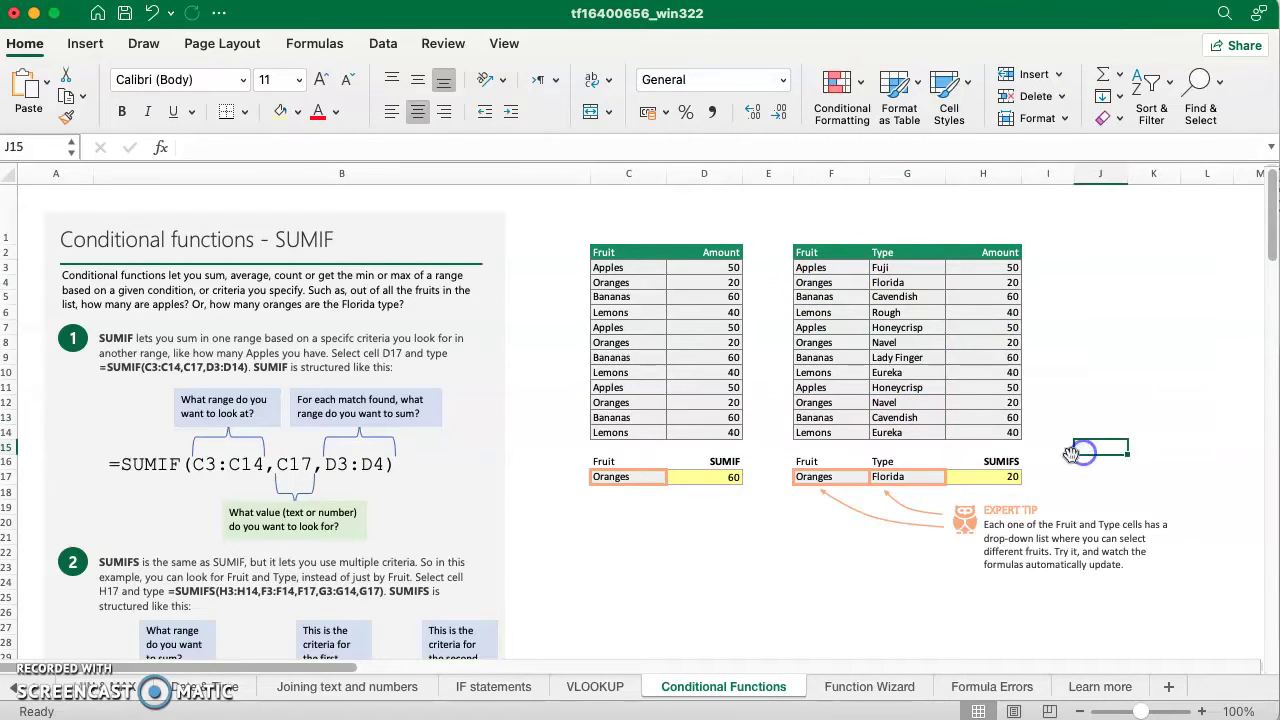
Step: Change the type criterion in G17 to Navel
left_click(918, 478)
left_click(952, 477)
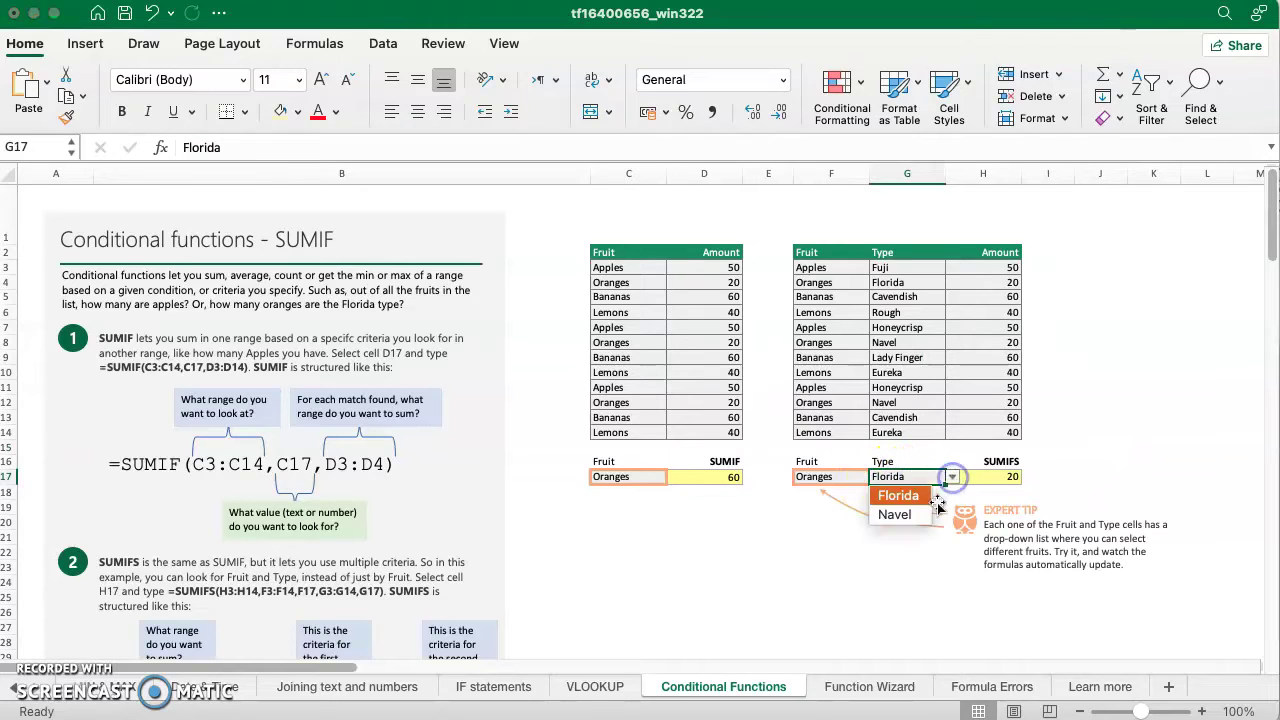
left_click(918, 515)
Step: Change the SUMIFS criteria to fruit Bananas in F17 and type Cavendish in G17
left_click(850, 478)
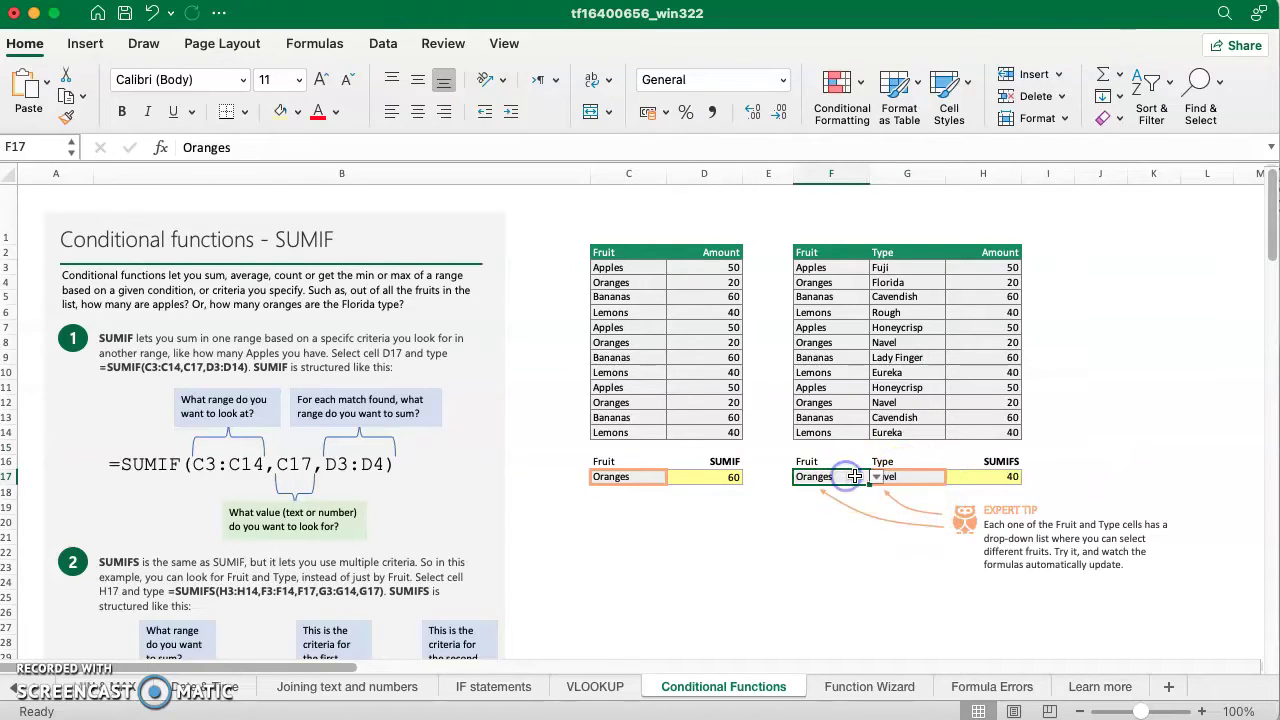
left_click(877, 479)
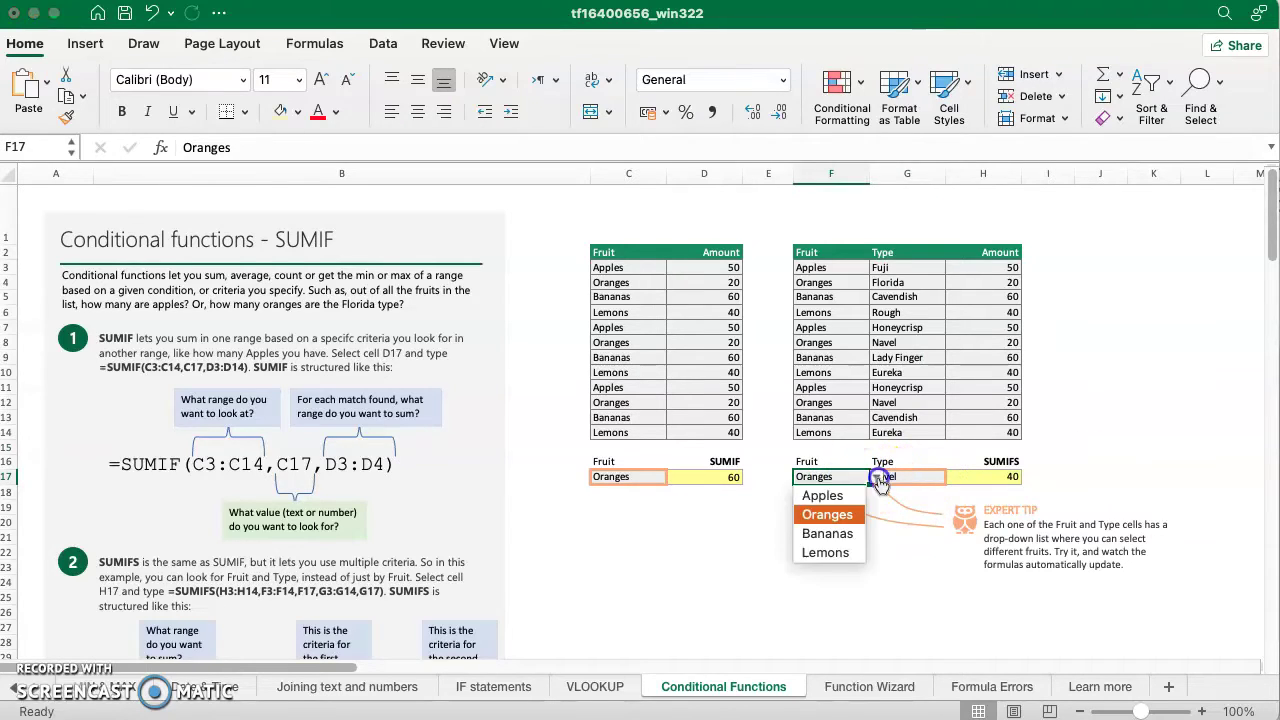
left_click(827, 533)
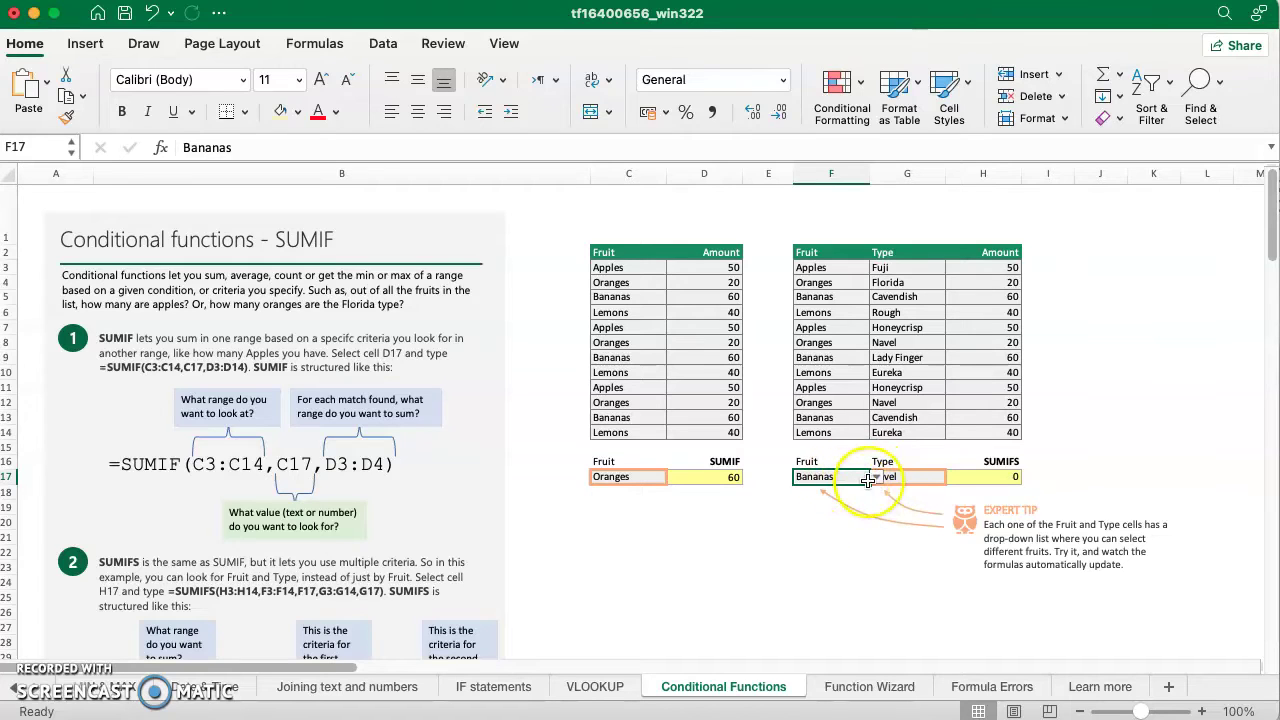
left_click(921, 481)
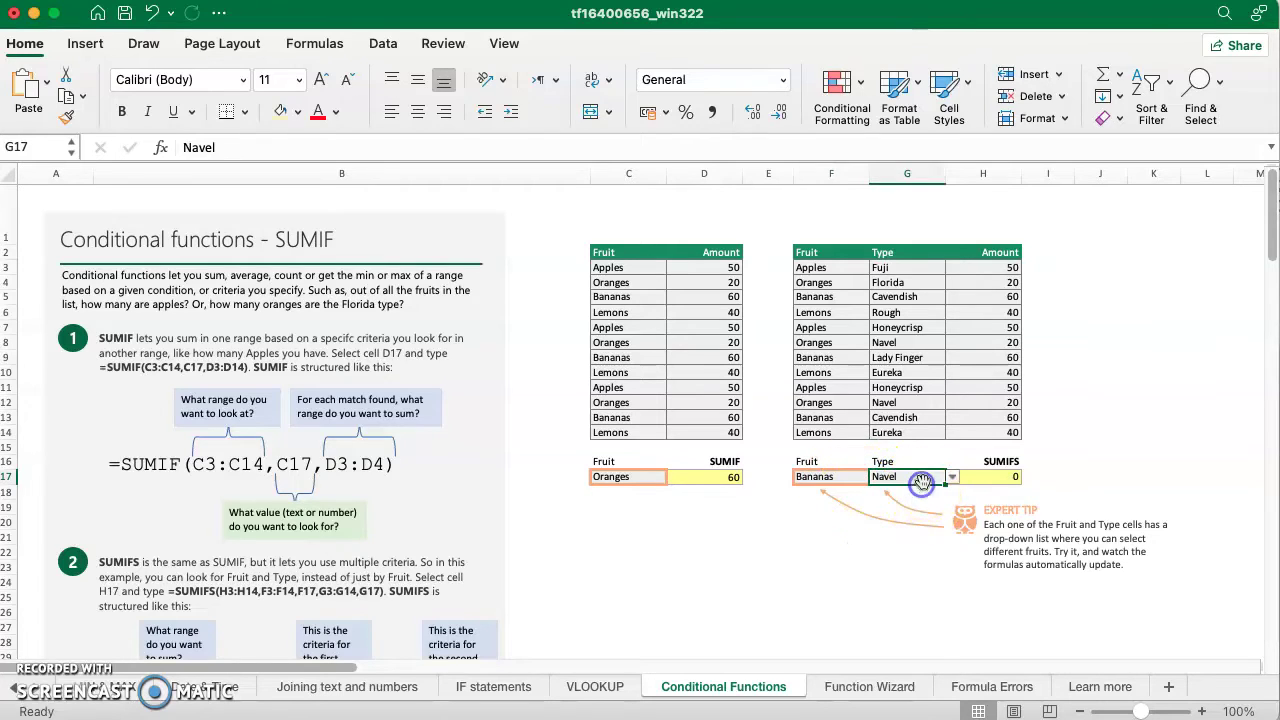
left_click(951, 480)
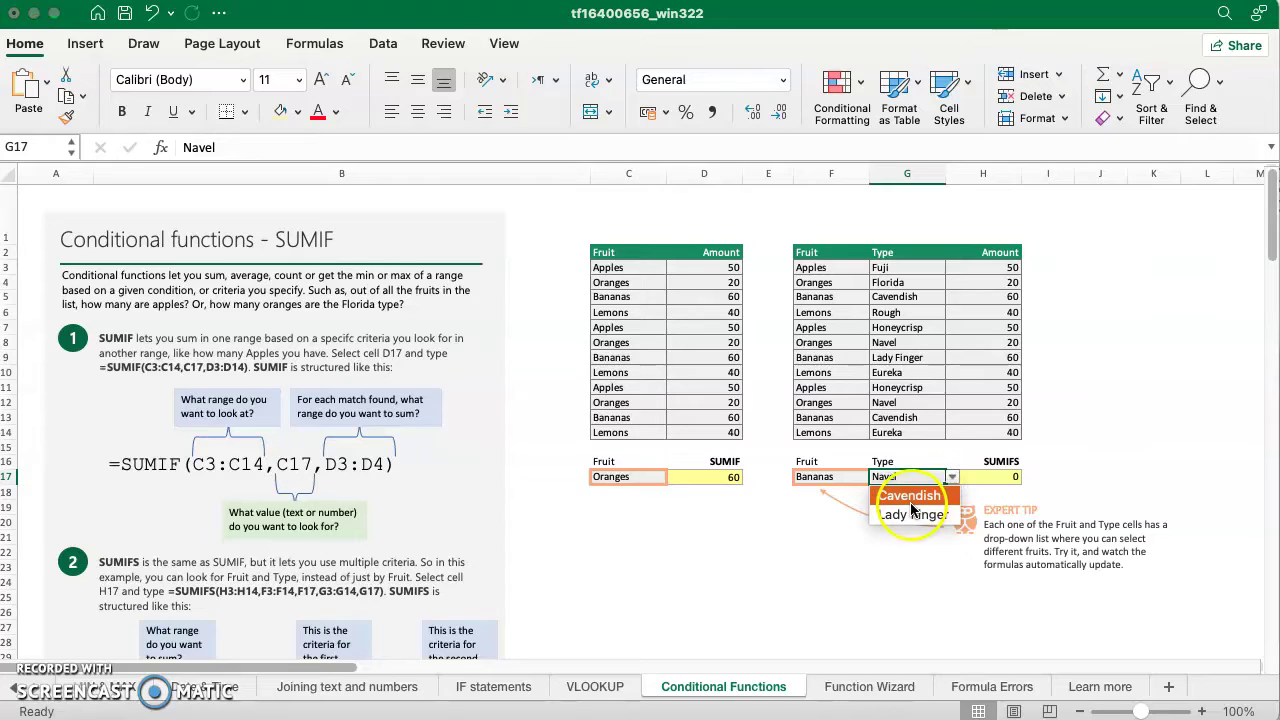
left_click(911, 503)
left_click(1079, 442)
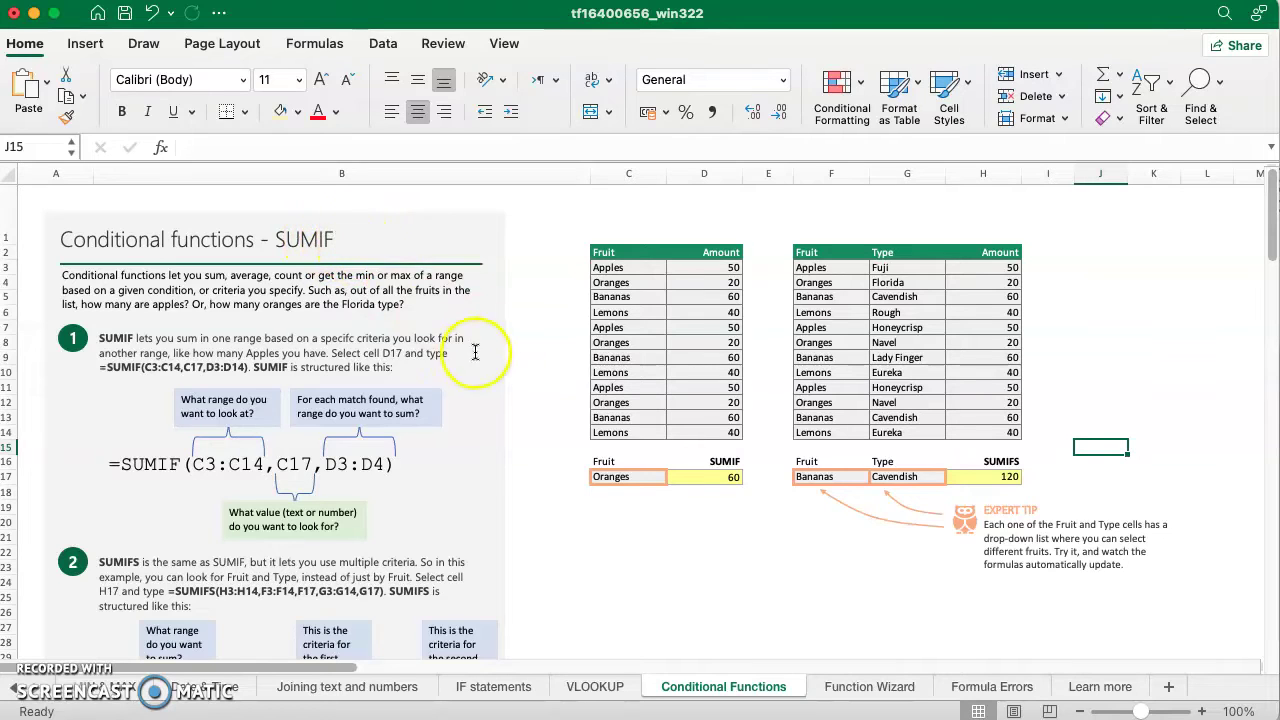
Step: Go to the Function Wizard sheet and select the result cell D10
left_click(869, 687)
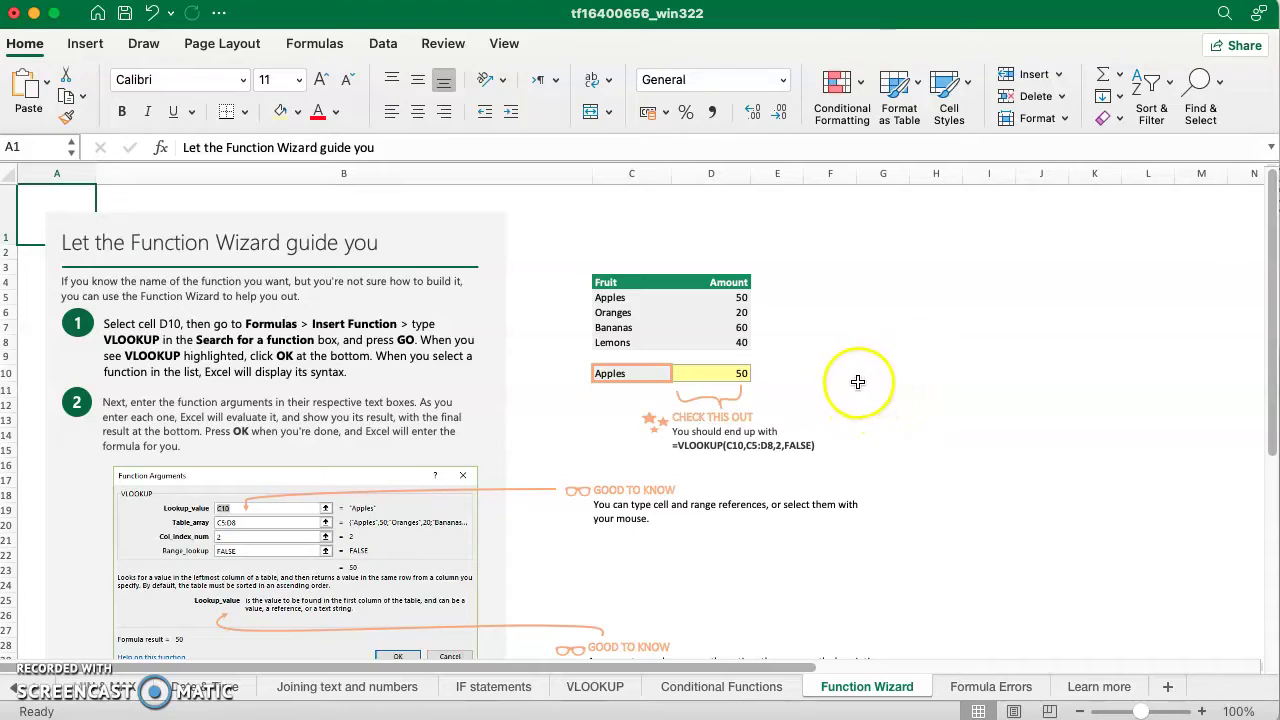
left_click(928, 391)
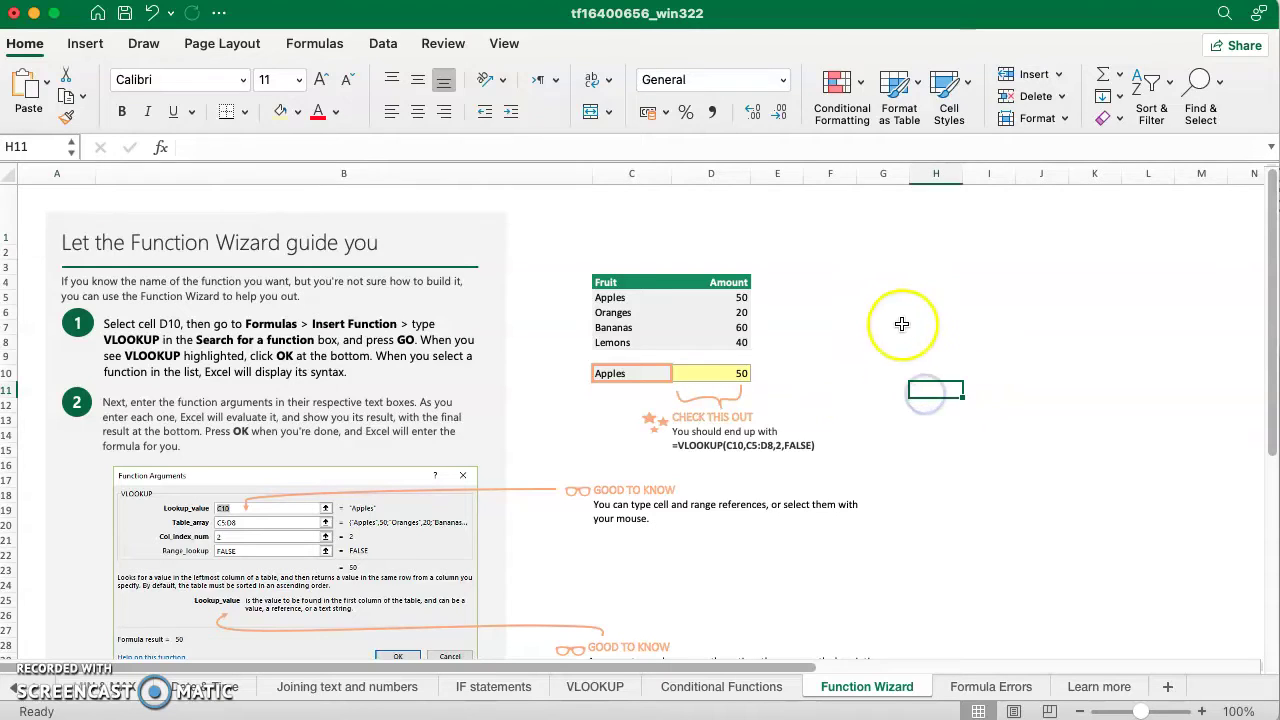
left_click(729, 372)
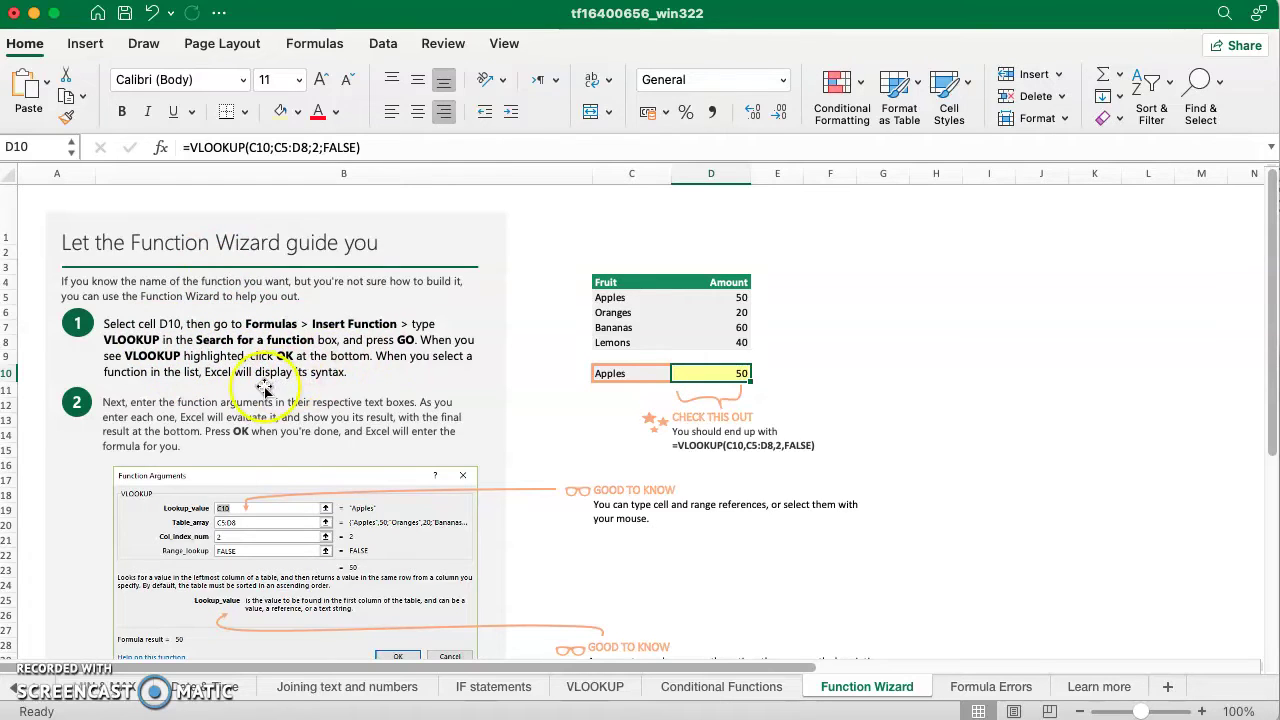
Step: Review the arguments of the existing VLOOKUP in D10 in the Formula Builder, leaving the formula as it is
left_click(320, 0)
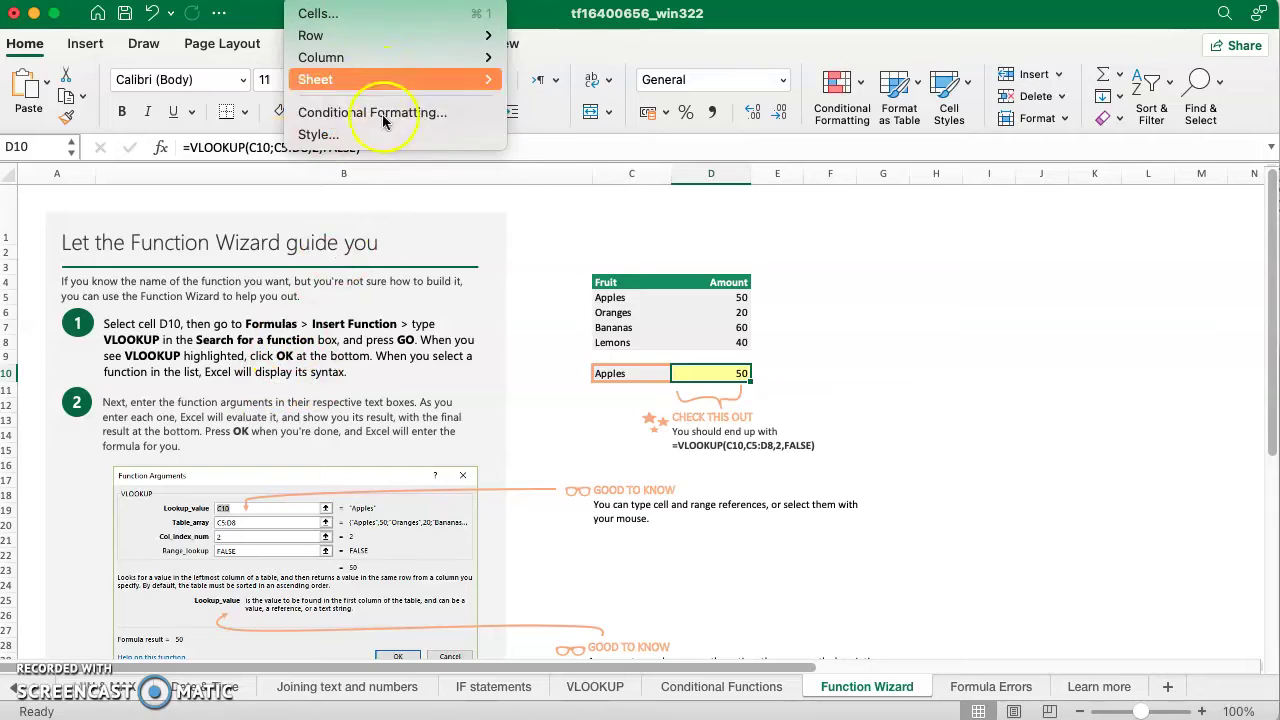
left_click(729, 26)
left_click(318, 50)
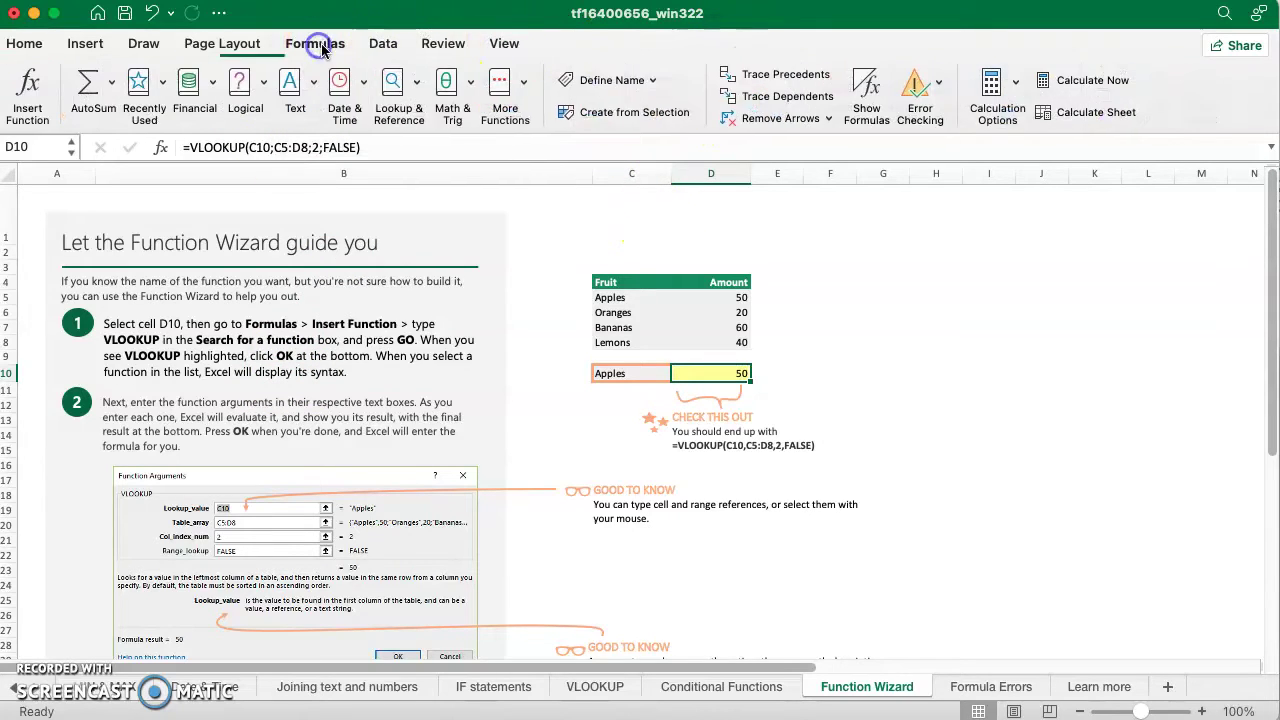
left_click(35, 88)
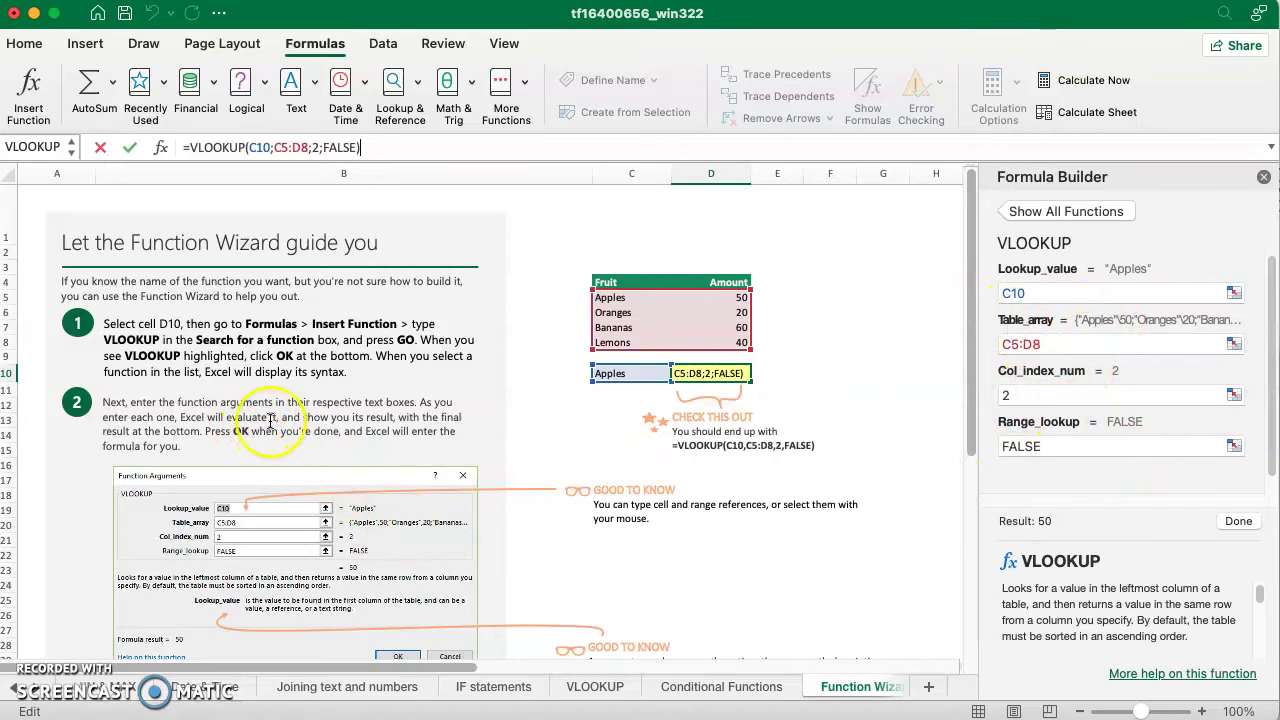
left_click(1075, 298)
double_click(1043, 292)
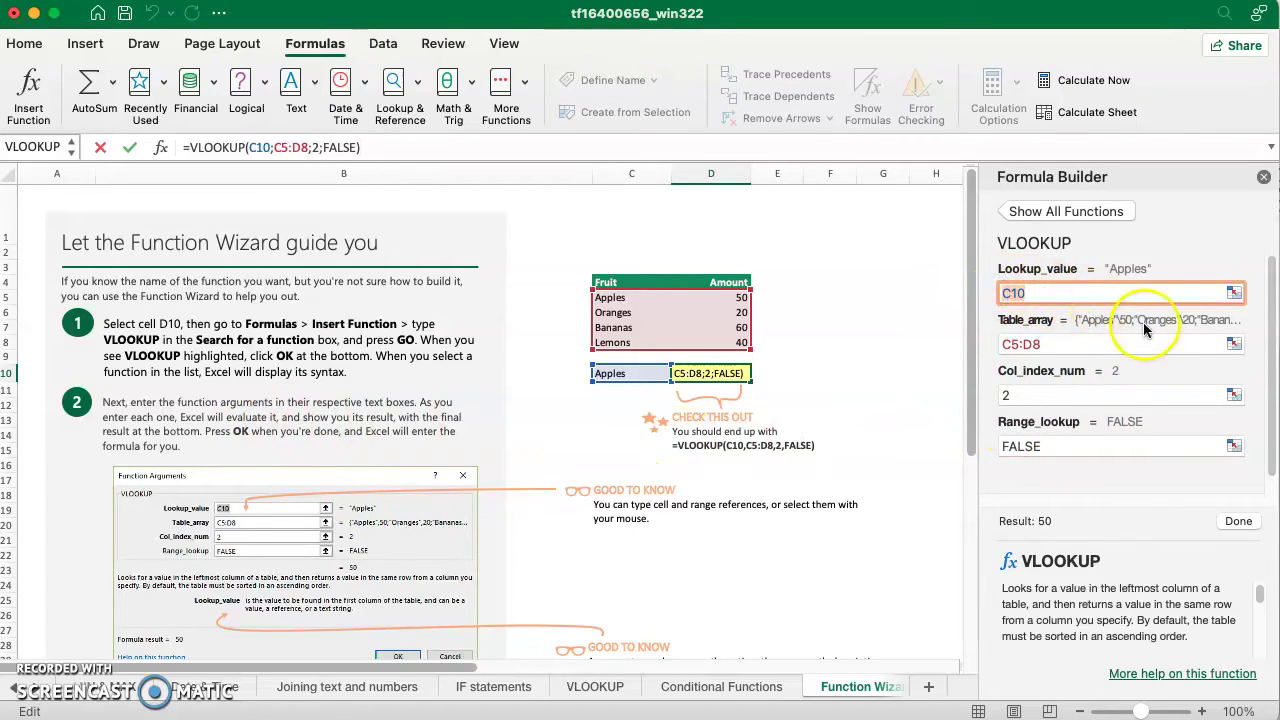
left_click(1260, 177)
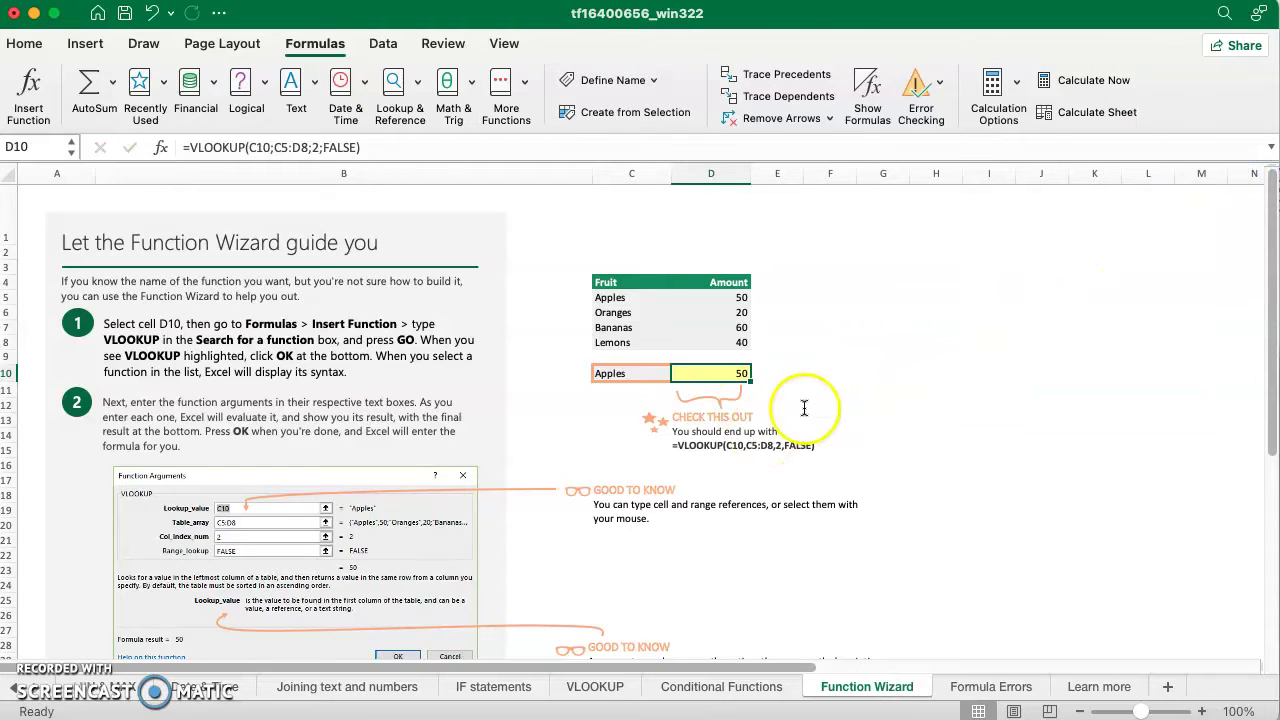
Step: Clear the VLOOKUP formula from cell D10
left_click(860, 377)
left_click(705, 373)
key("Delete")
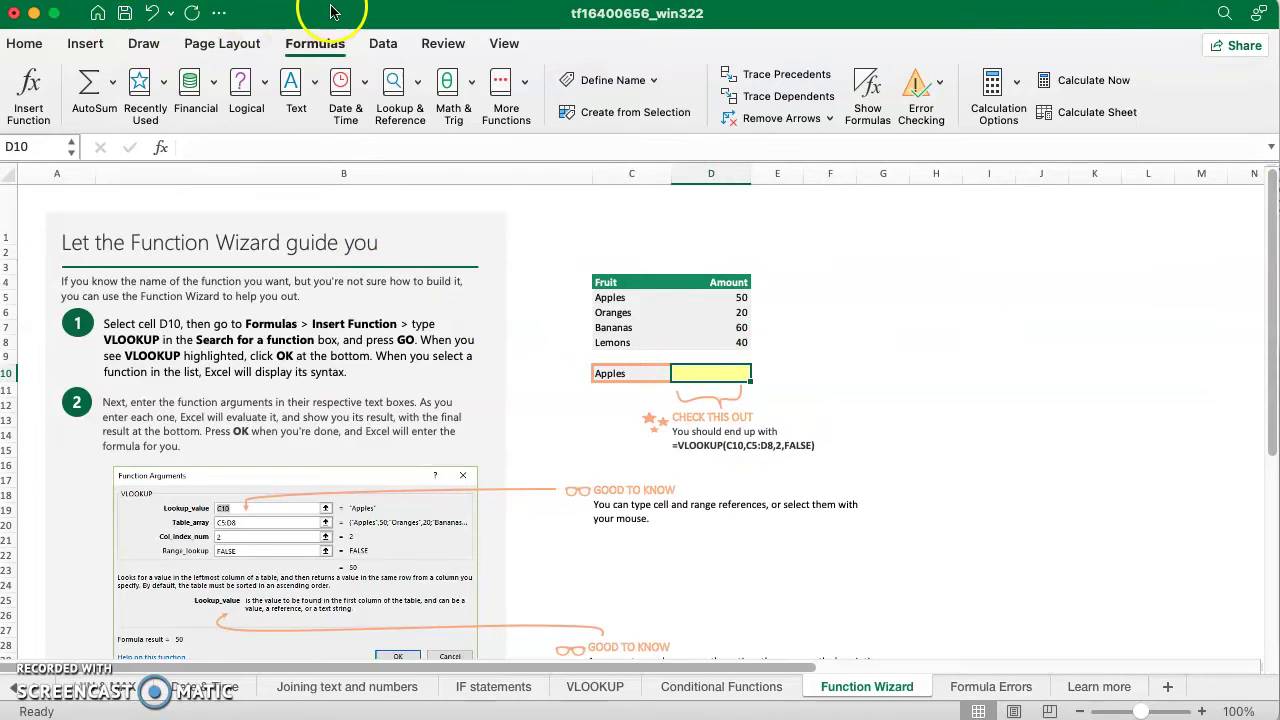
Step: Search the Formula Builder for "vlook" and insert the VLOOKUP function into D10
left_click(318, 42)
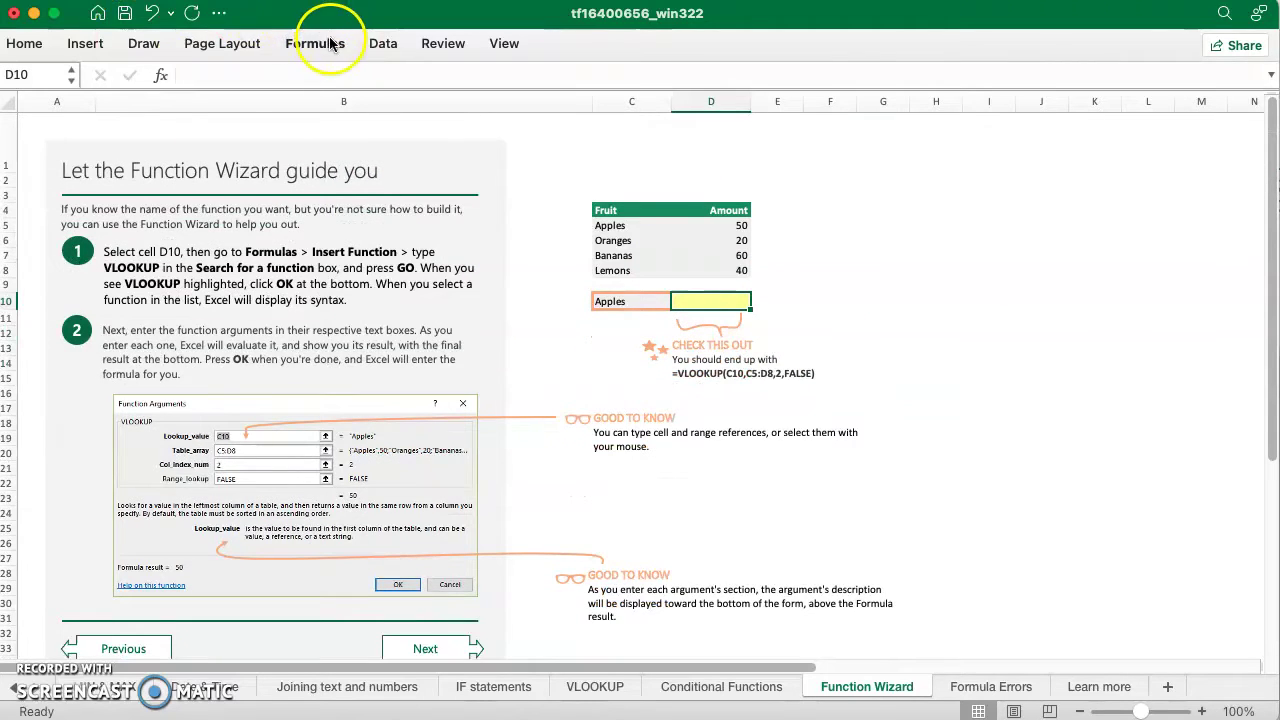
left_click(327, 42)
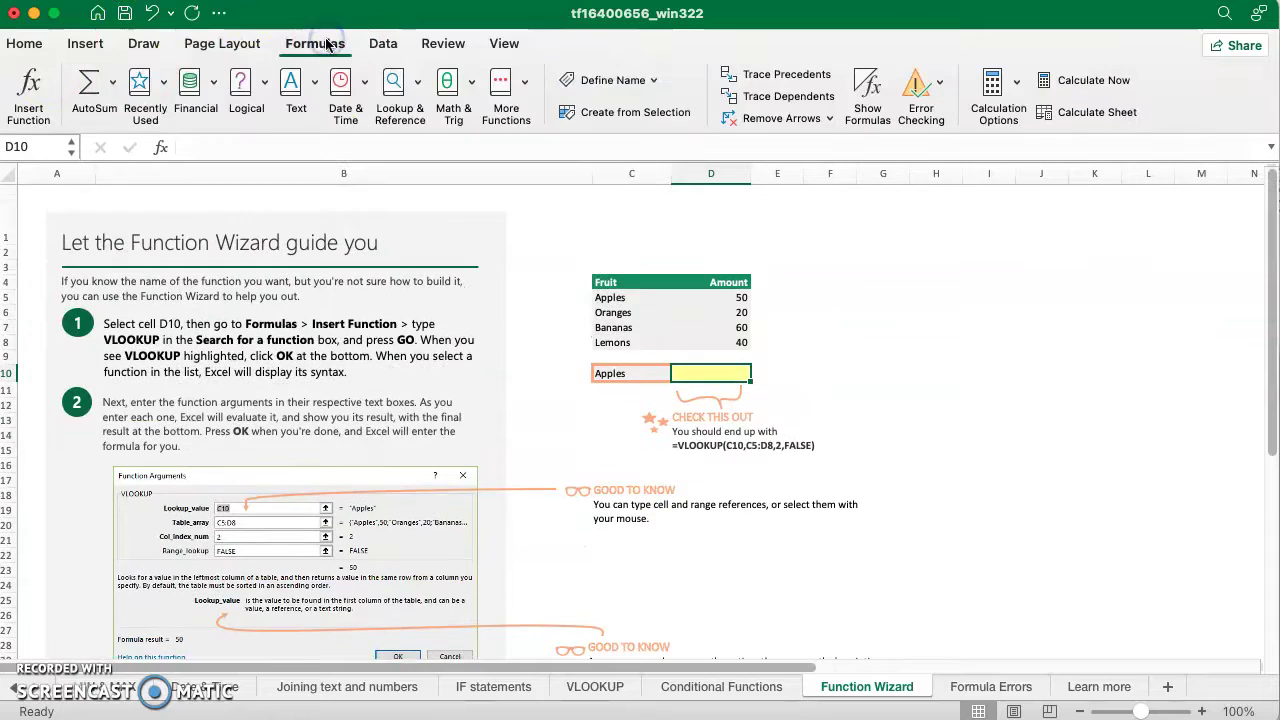
left_click(27, 82)
left_click(1065, 214)
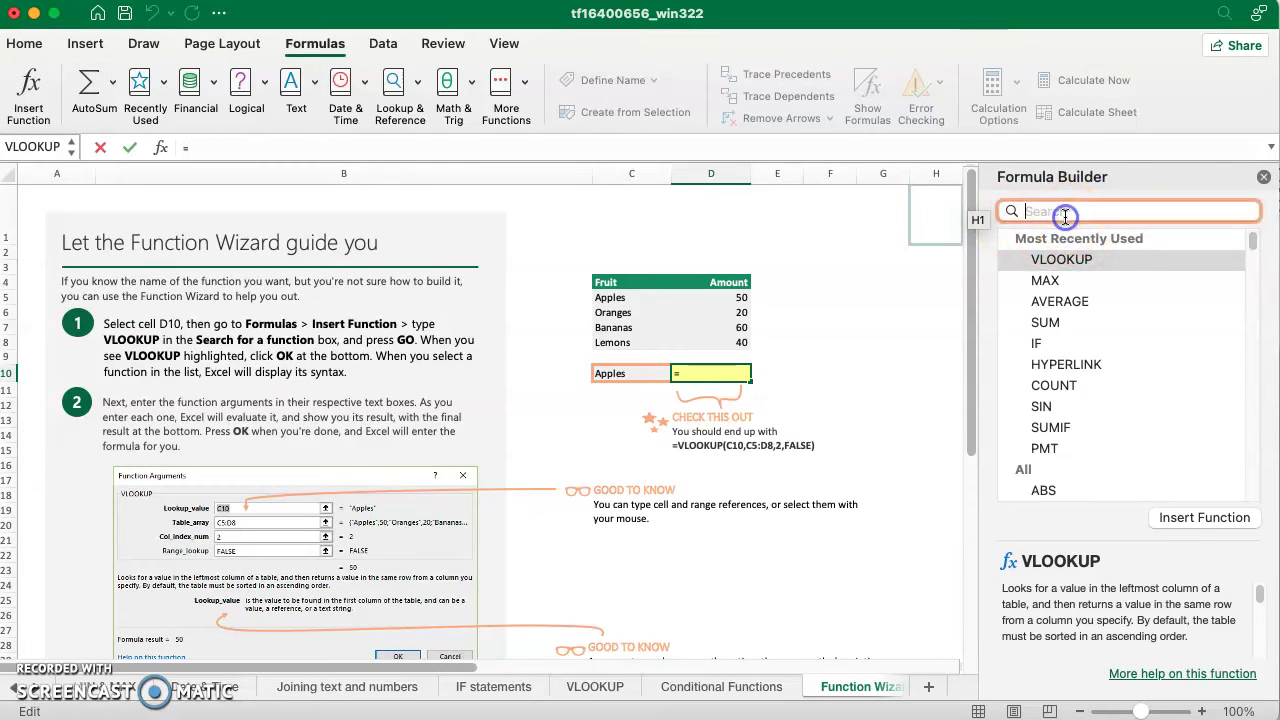
type("vlok")
key("BackSpace")
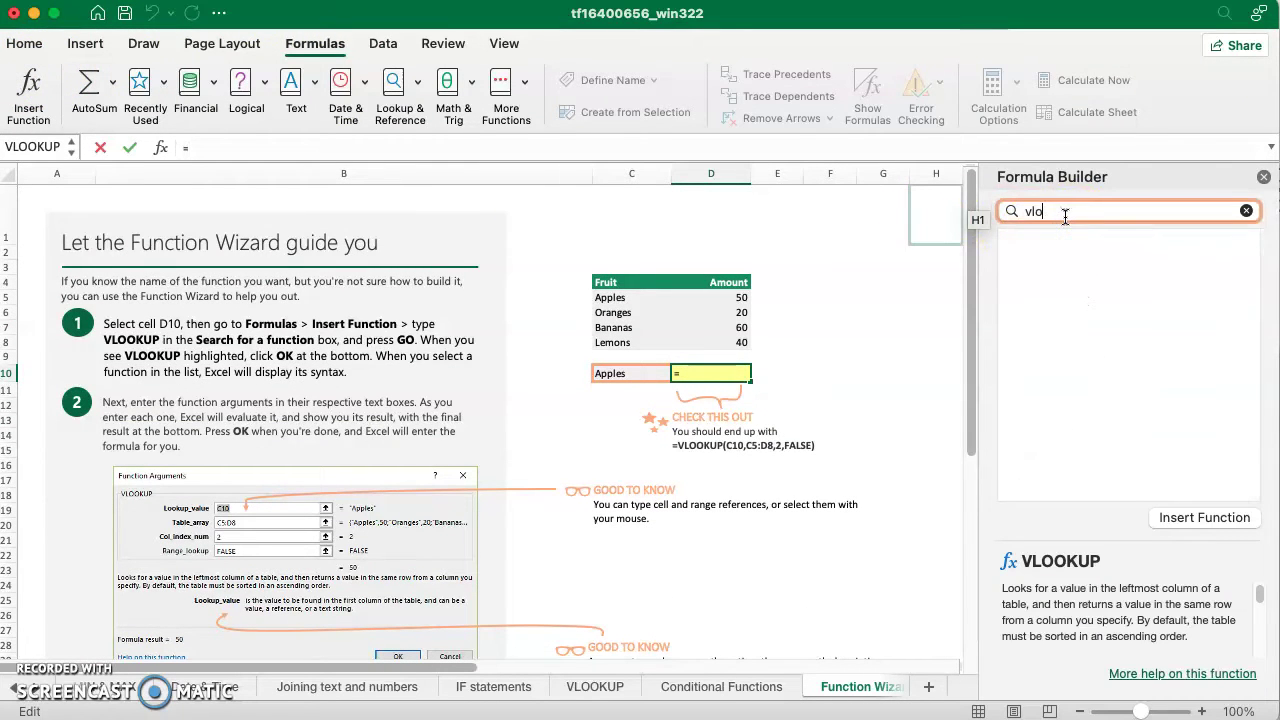
type("ok")
left_click(1065, 258)
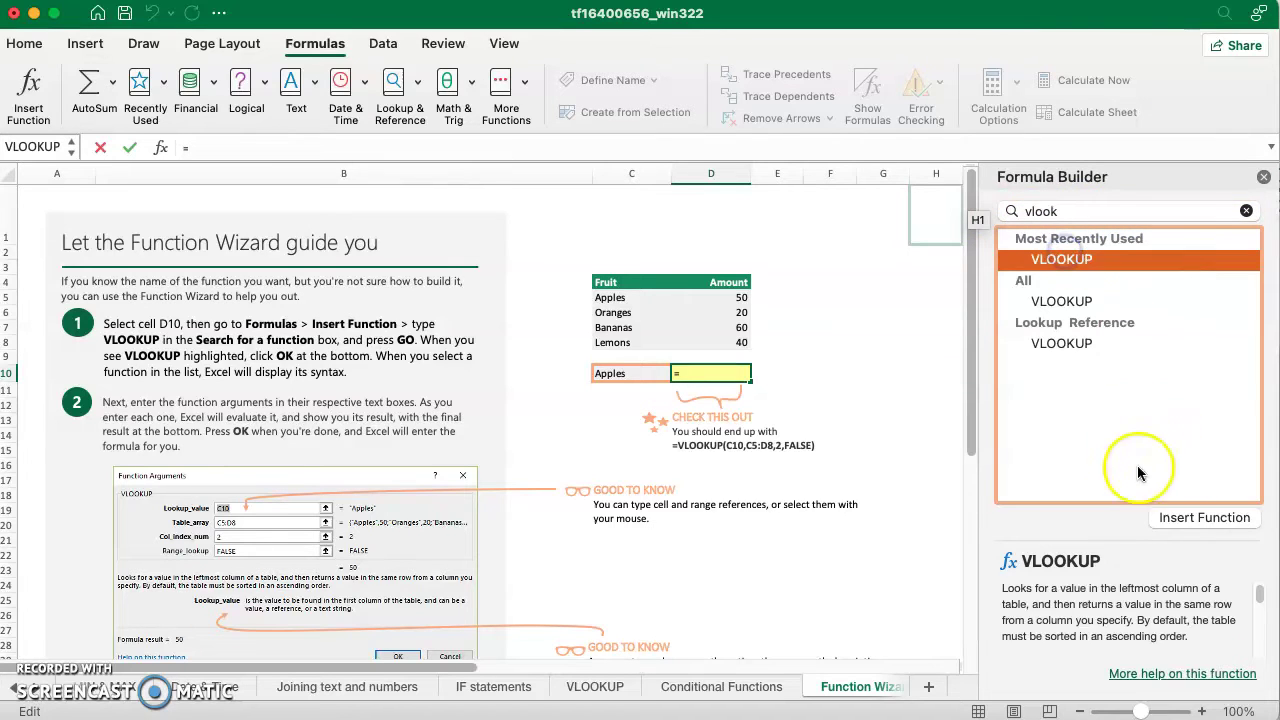
left_click(1171, 527)
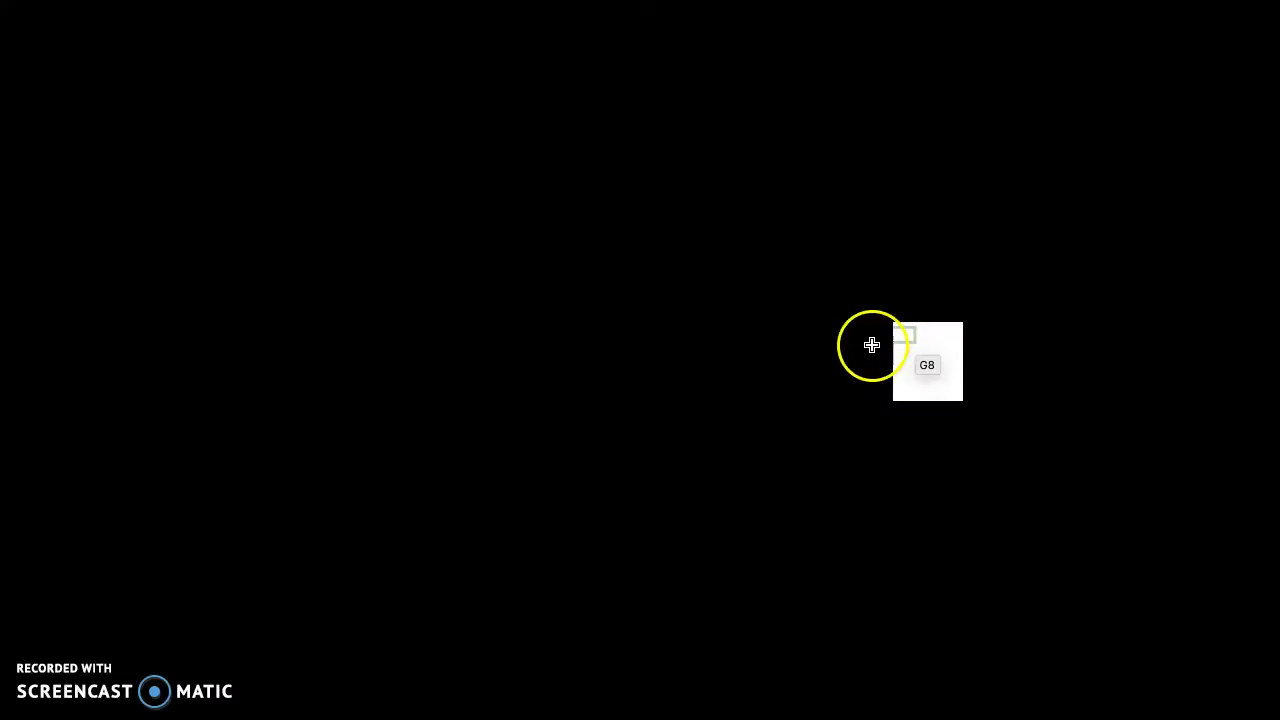
Step: Set the VLOOKUP arguments to lookup value C10, table array C5:D8 and column index number 2
left_click(630, 373)
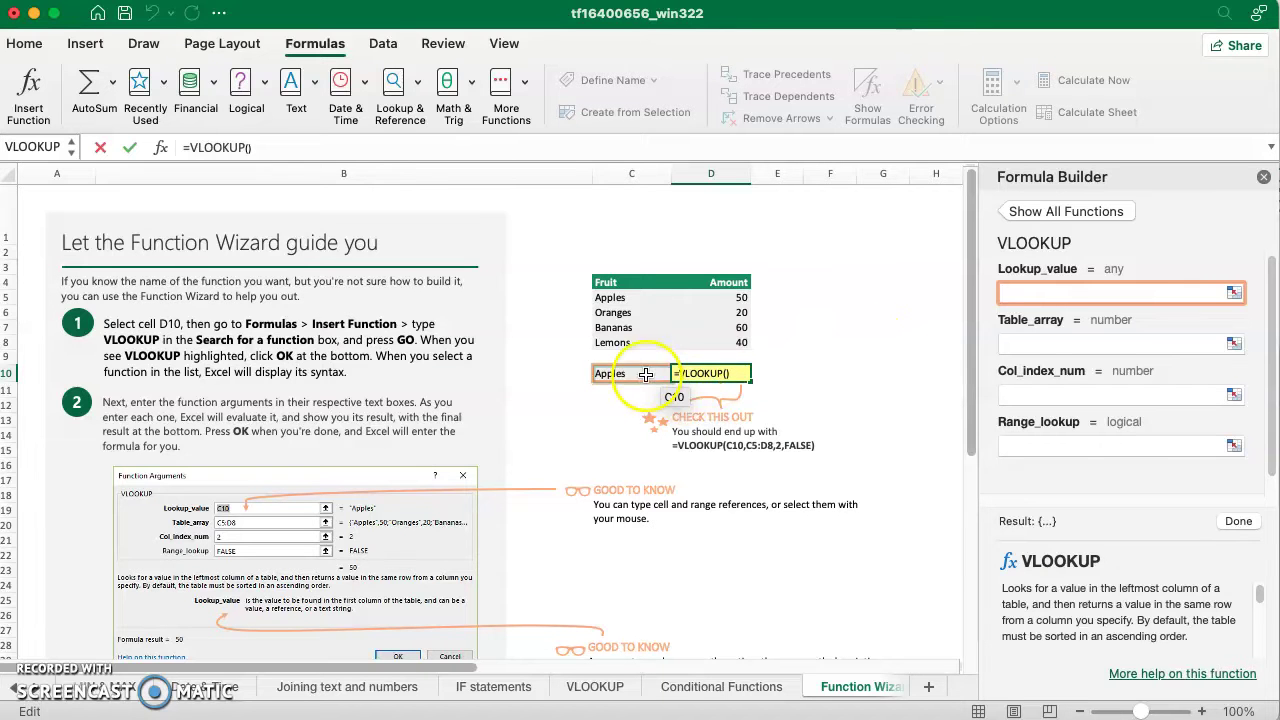
left_click(1052, 344)
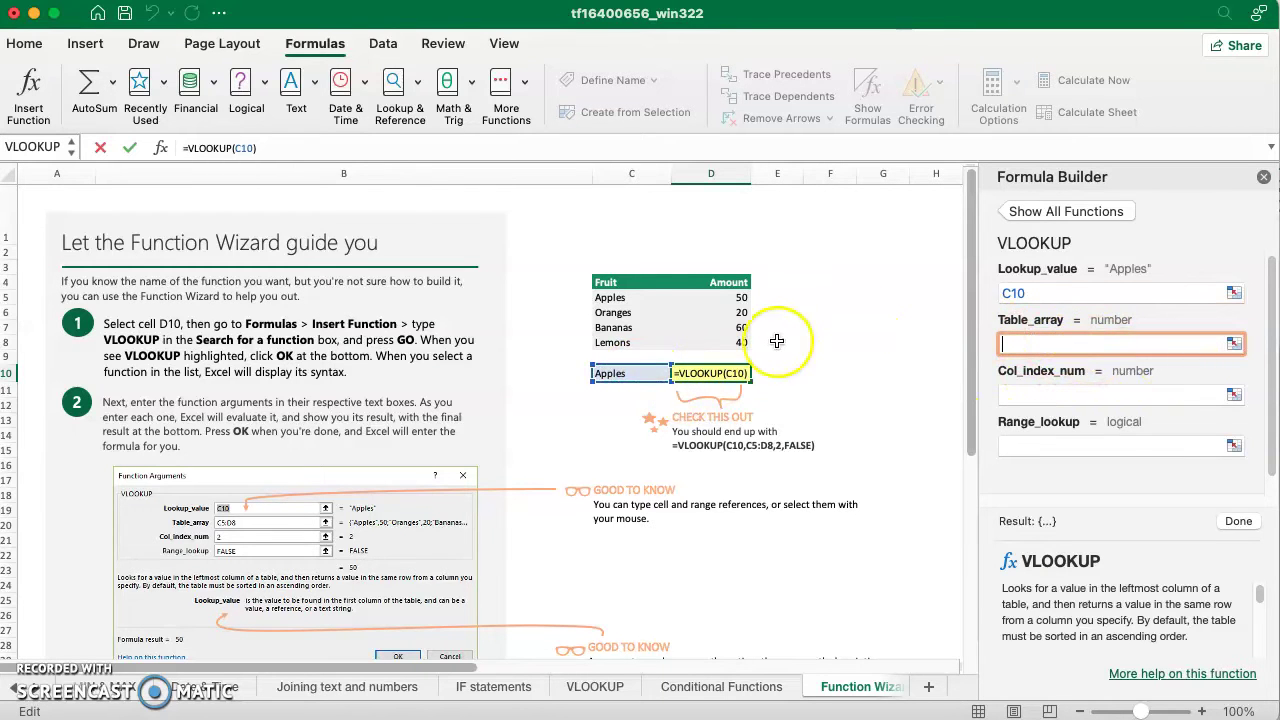
left_click_drag(610, 297, 713, 342)
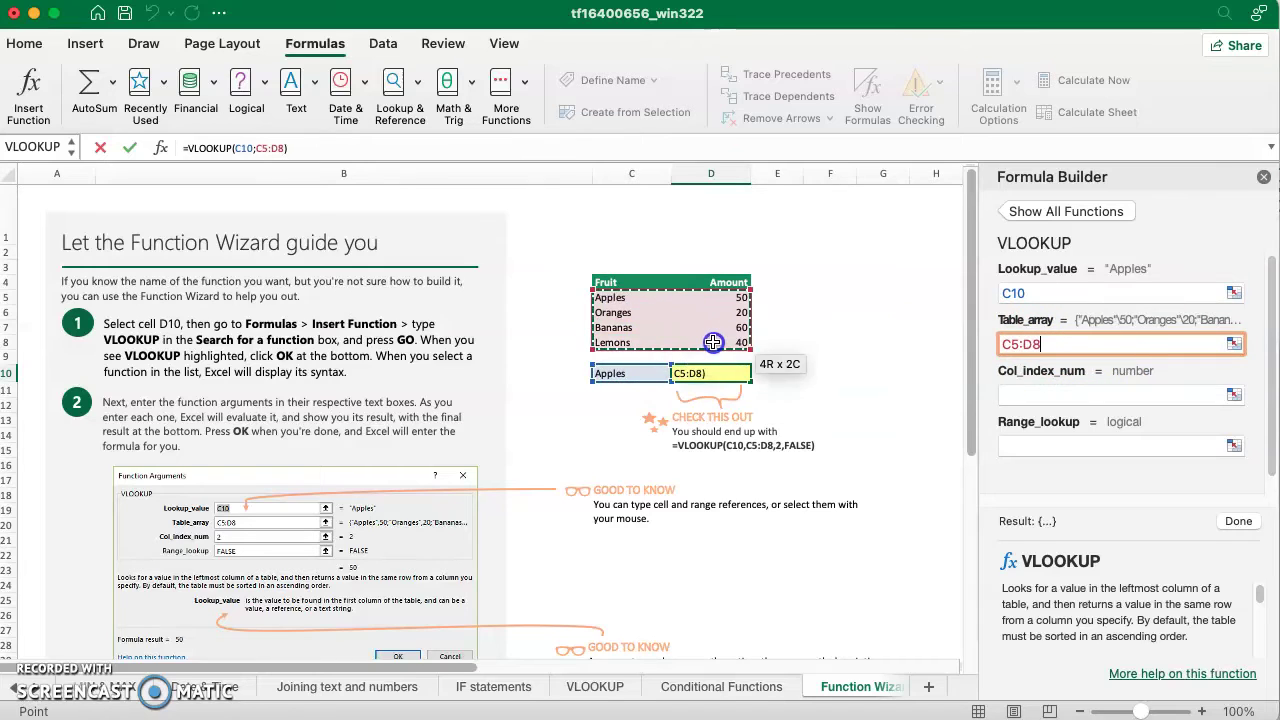
left_click(1020, 394)
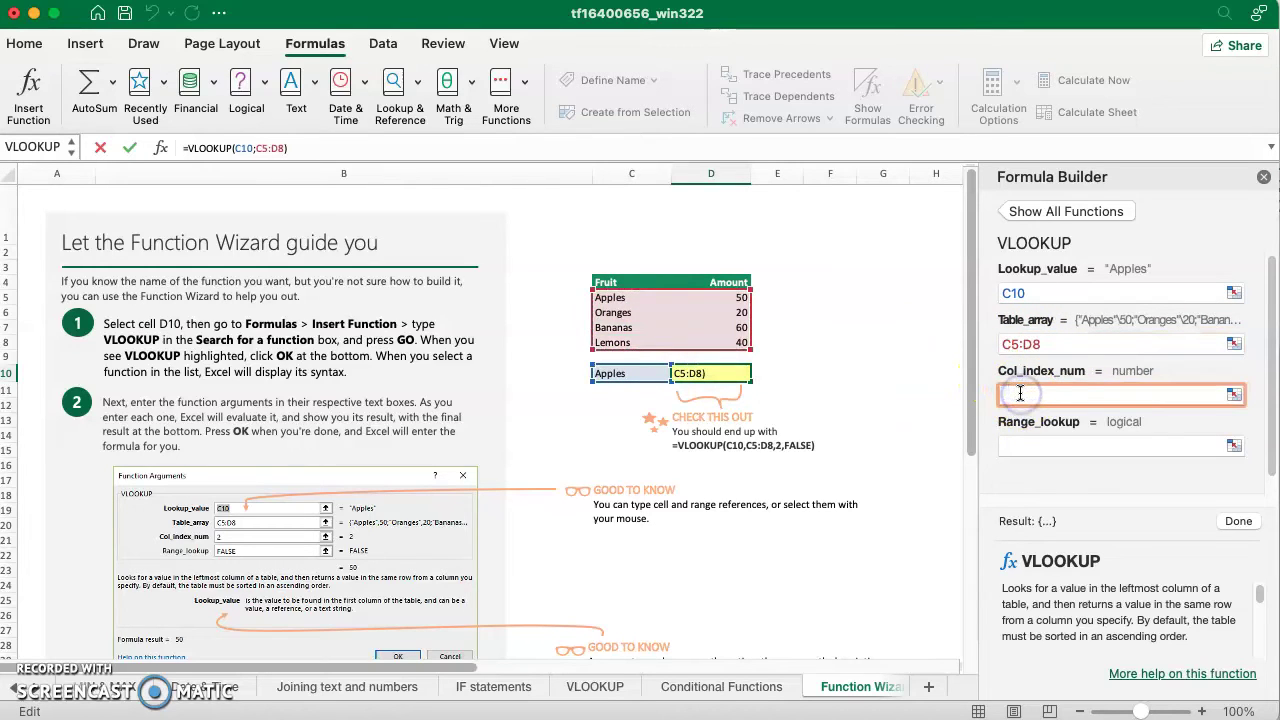
Step: Read the VLOOKUP description and syntax help to find which Range_lookup value gives an exact match
left_click(1044, 446)
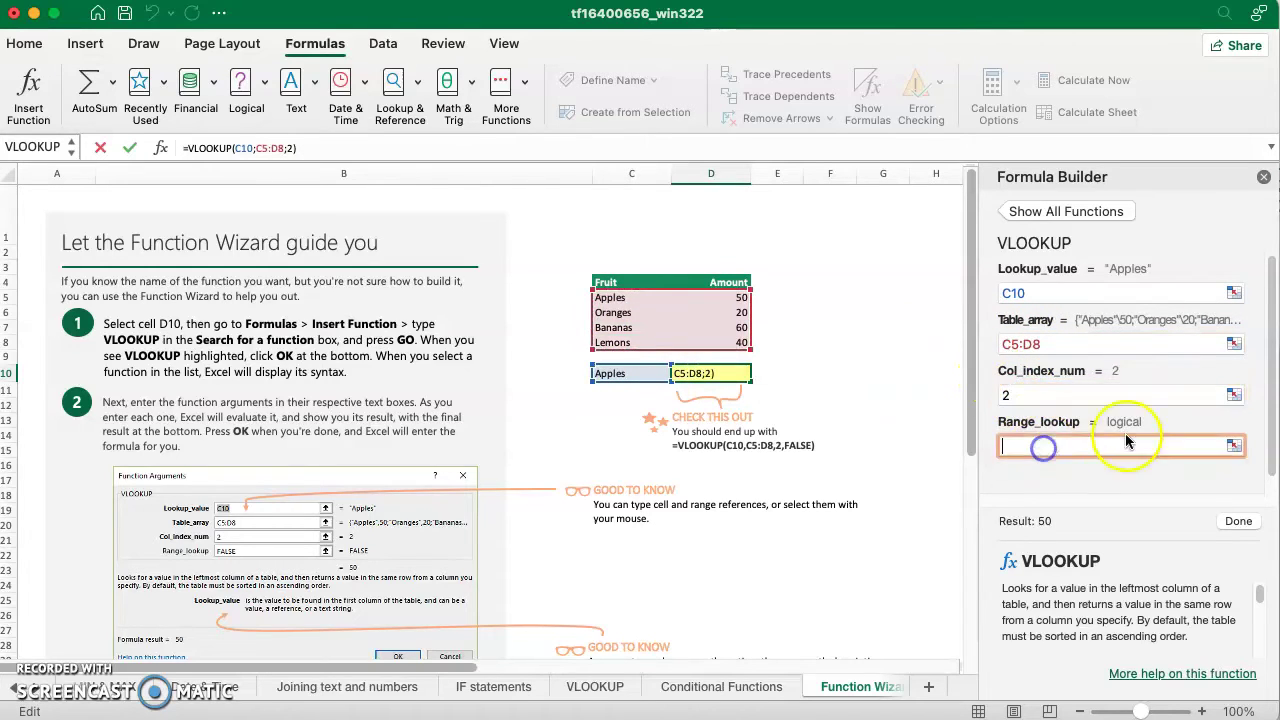
left_click(1095, 611)
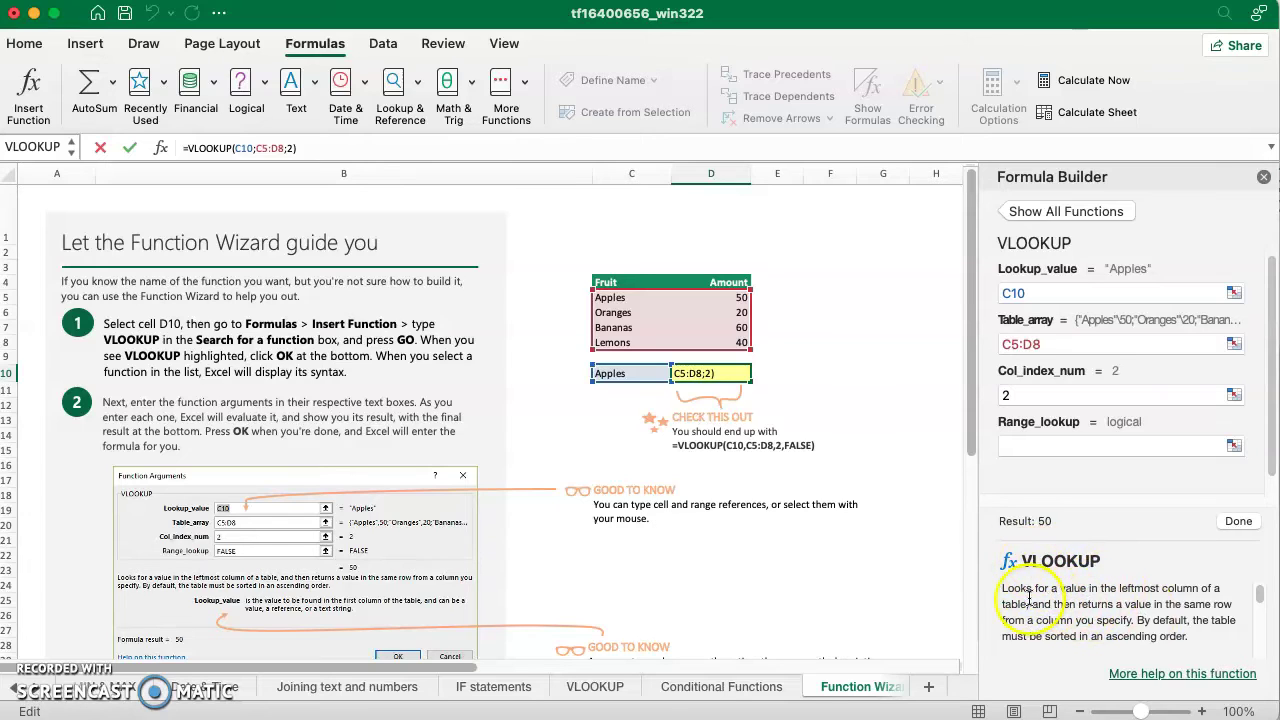
left_click_drag(1008, 591, 1085, 604)
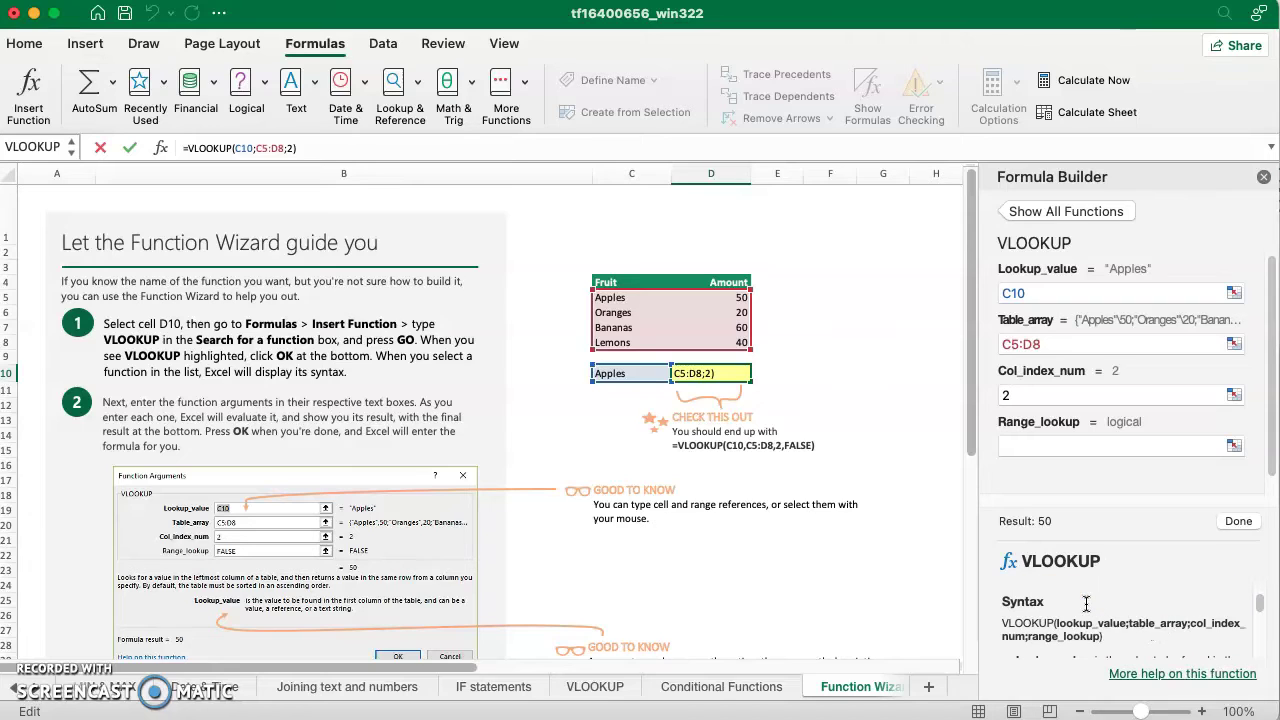
scroll(1085, 604, "down", 1)
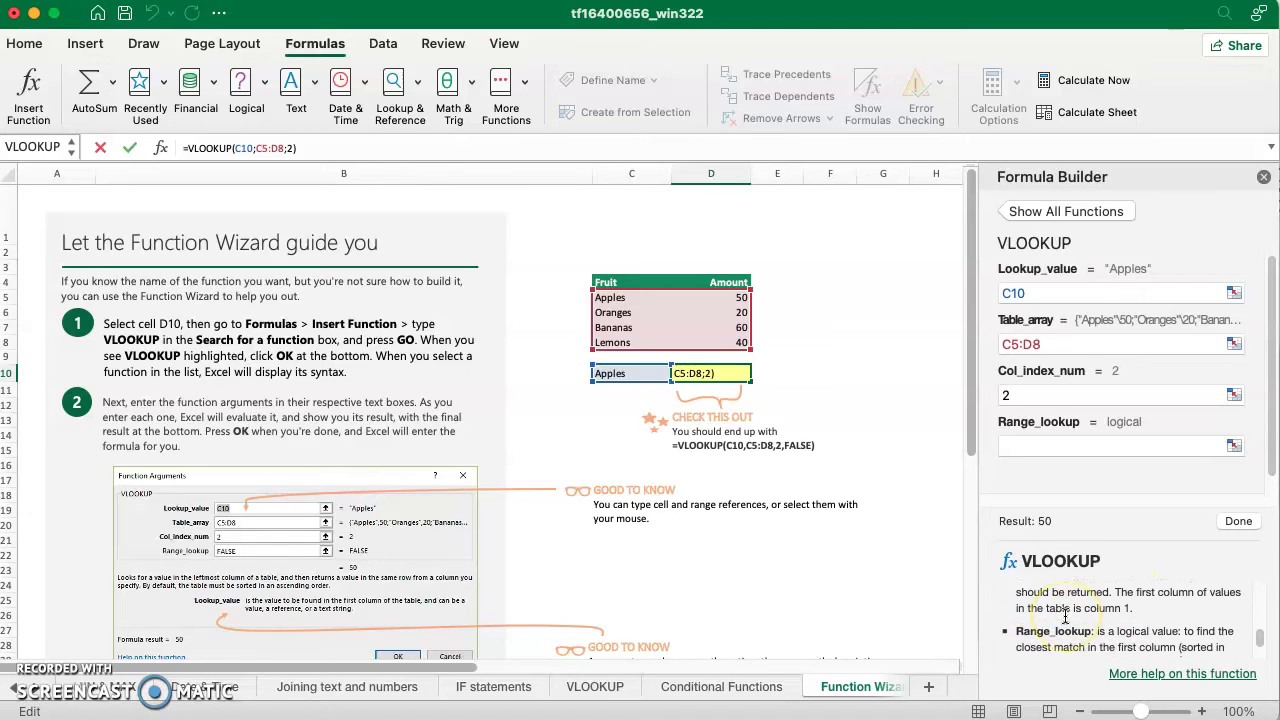
scroll(1065, 618, "down", 1)
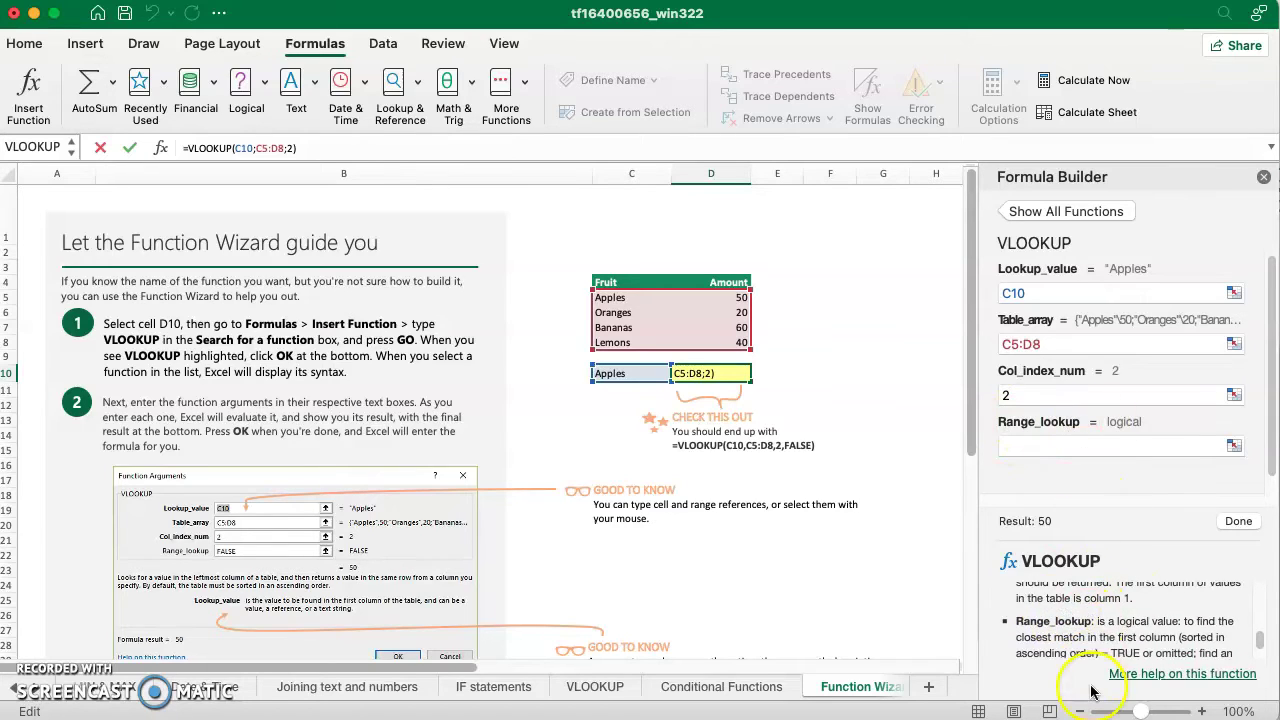
scroll(1081, 612, "down", 2)
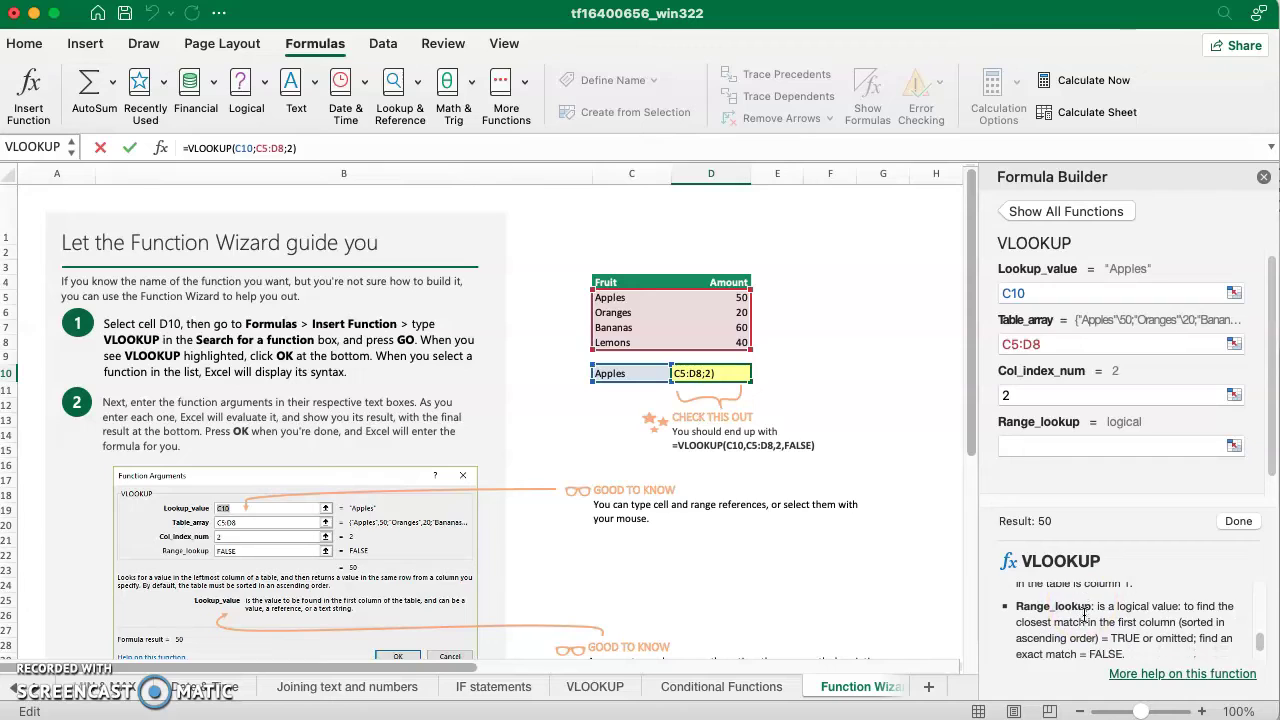
scroll(1095, 613, "down", 1)
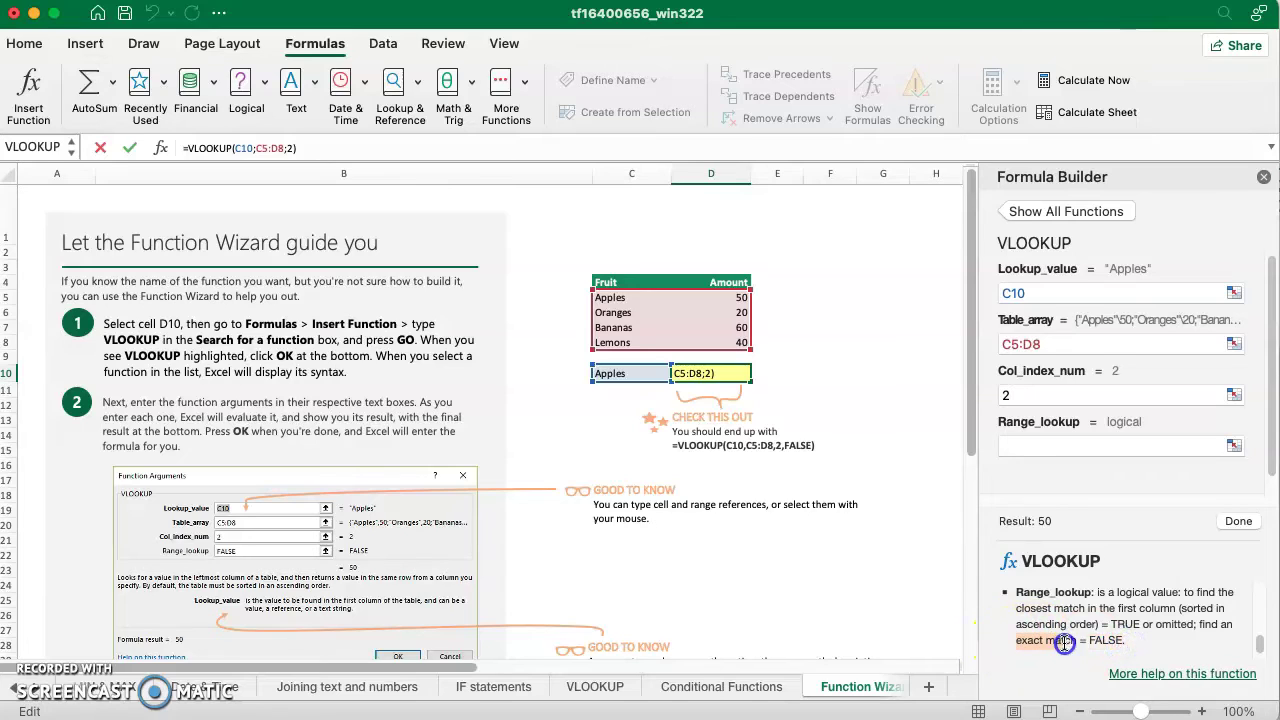
Step: Set Range_lookup to FALSE and complete the VLOOKUP formula in D10
left_click(1037, 452)
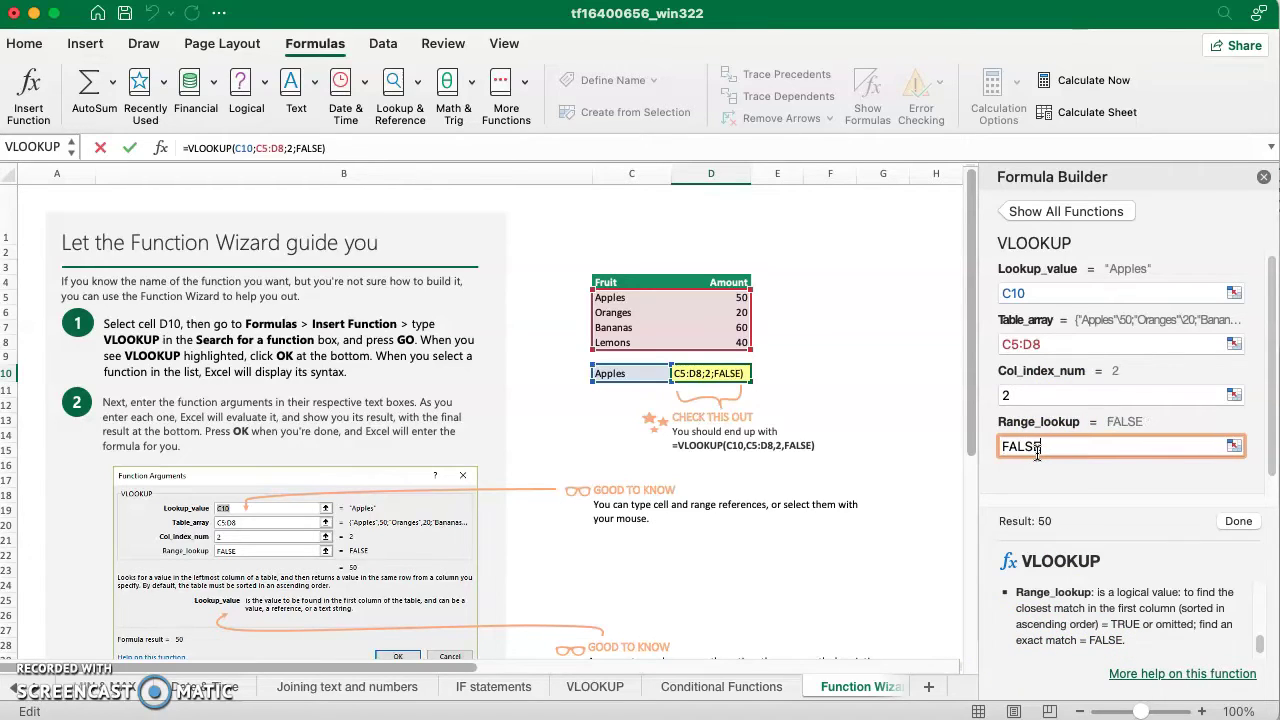
left_click(1238, 521)
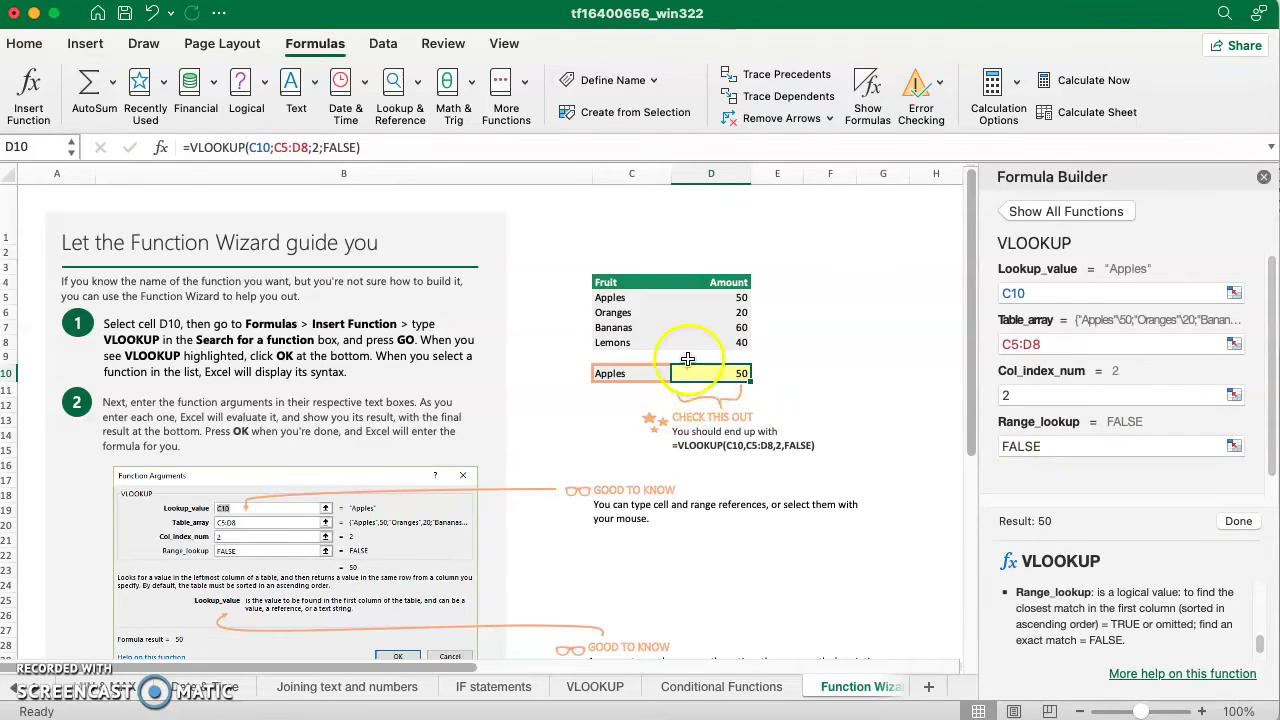
scroll(500, 385, "down", 2)
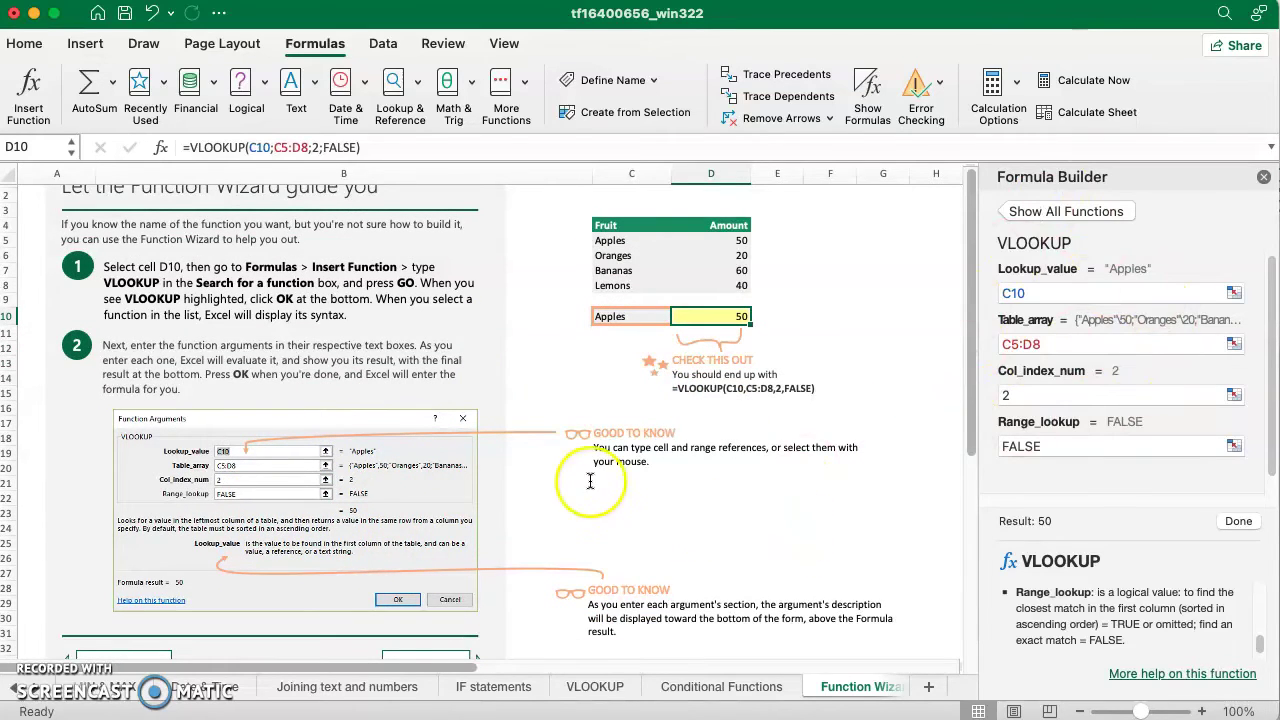
Step: Go to the Formula Errors sheet and close the Formula Builder
scroll(590, 481, "up", 1)
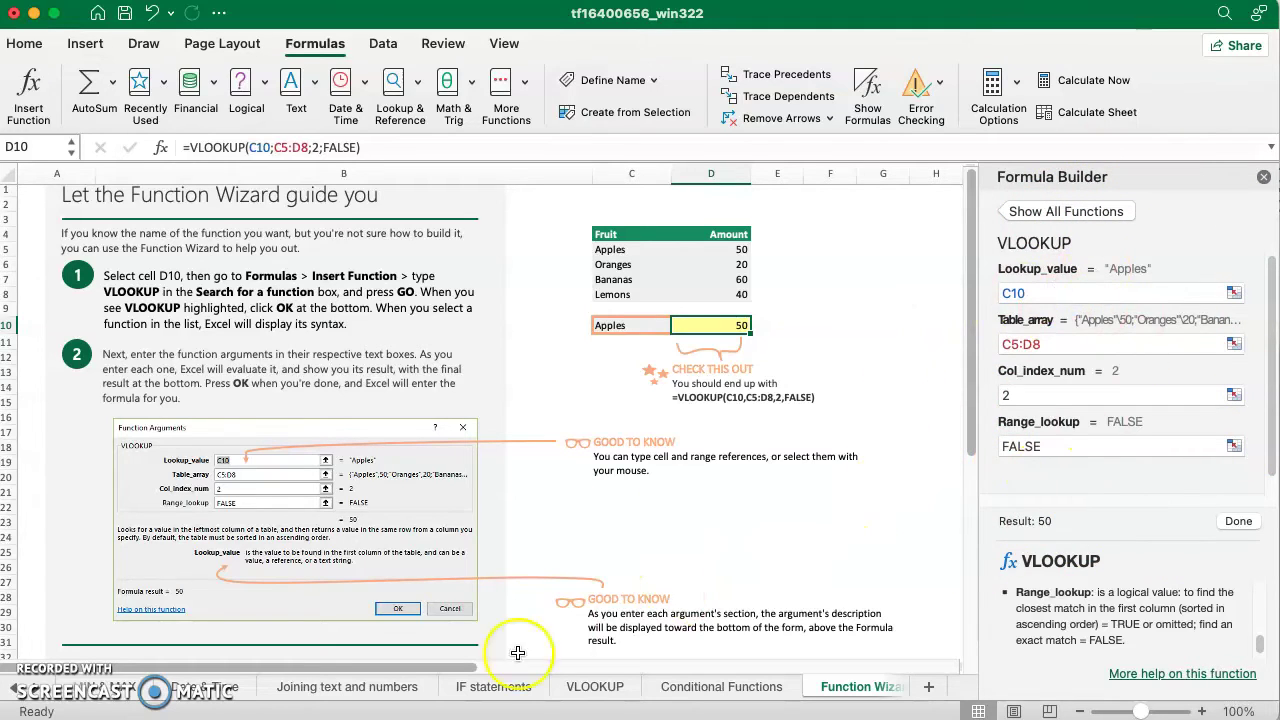
left_click(38, 690)
left_click(38, 690)
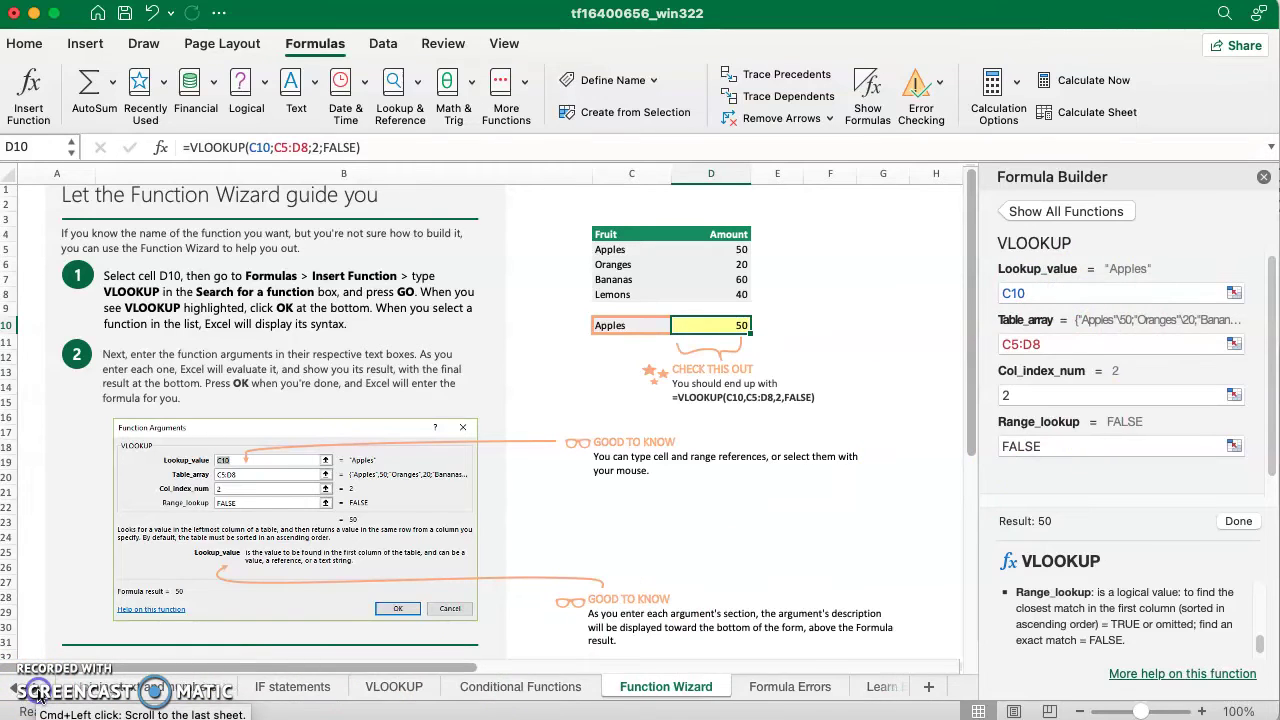
left_click(38, 690)
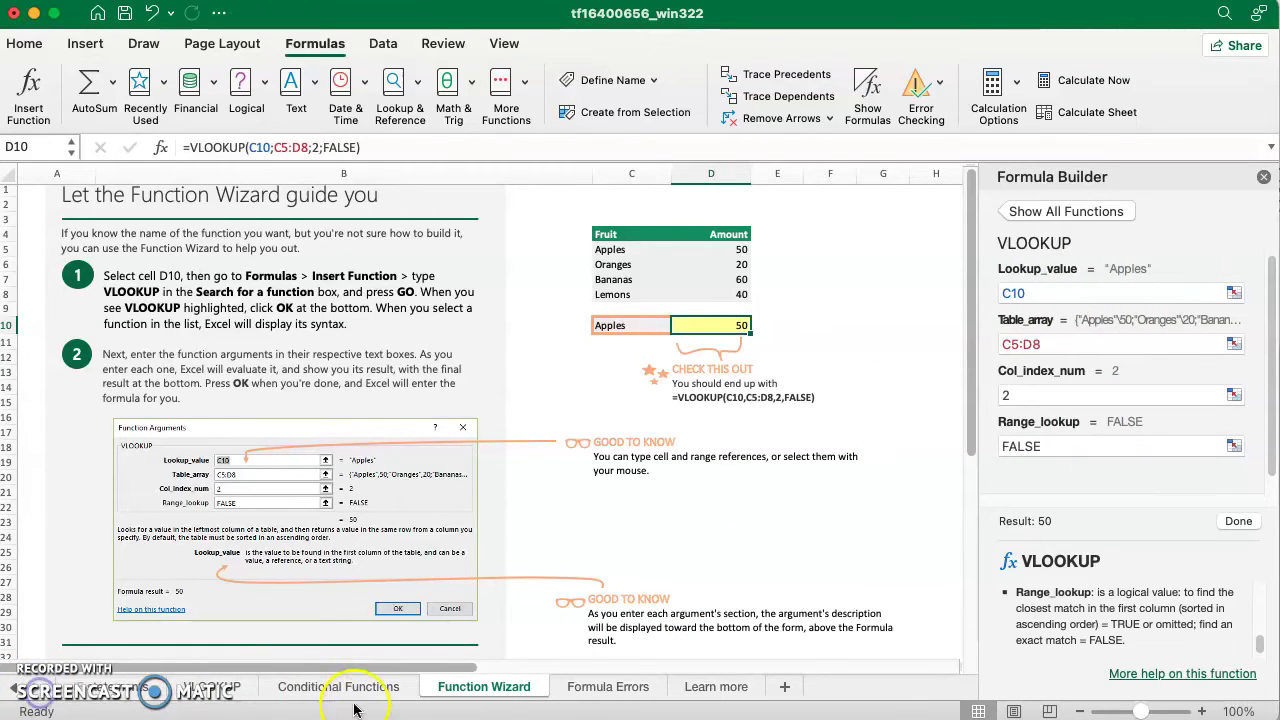
left_click(610, 687)
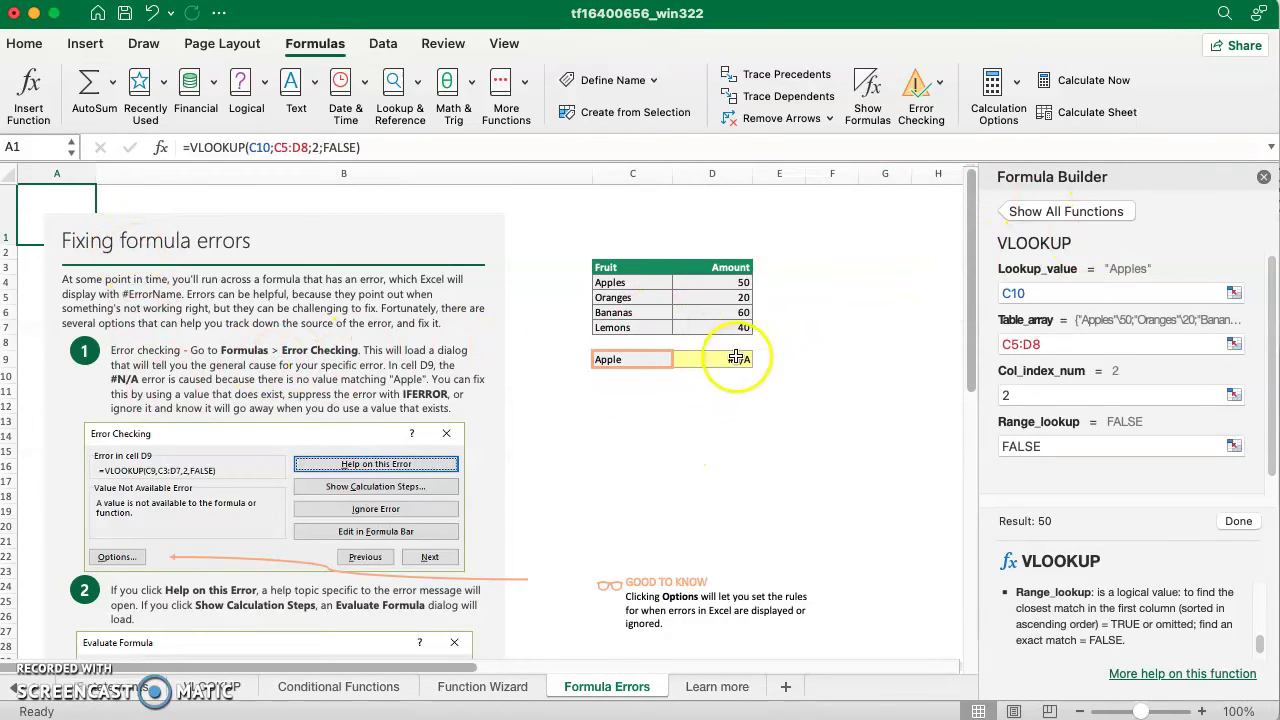
left_click(1264, 175)
left_click(912, 354)
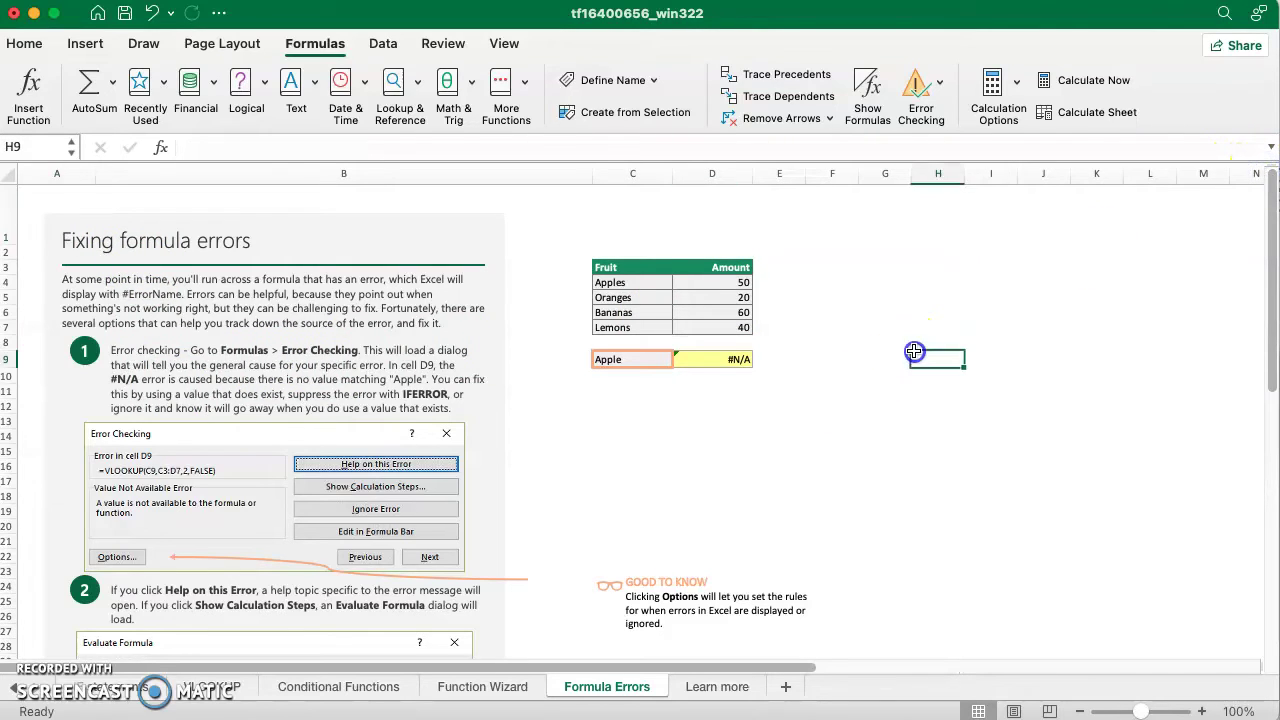
left_click(765, 402)
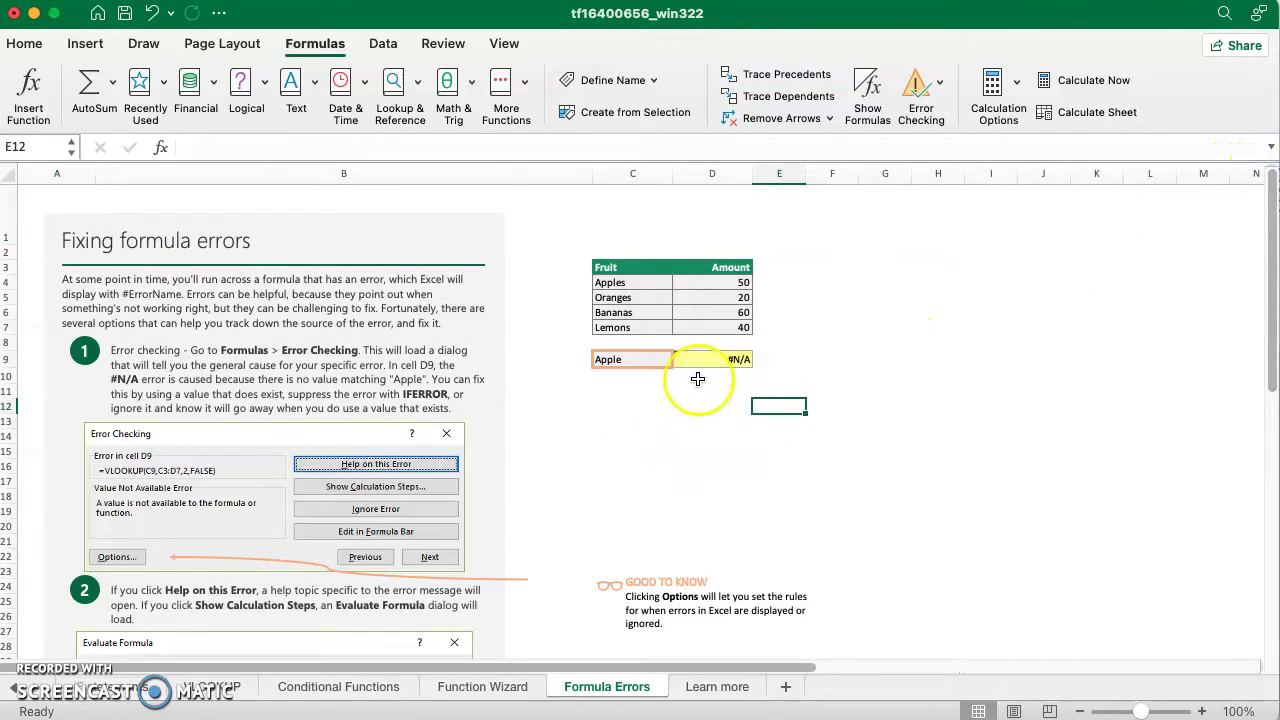
left_click(690, 436)
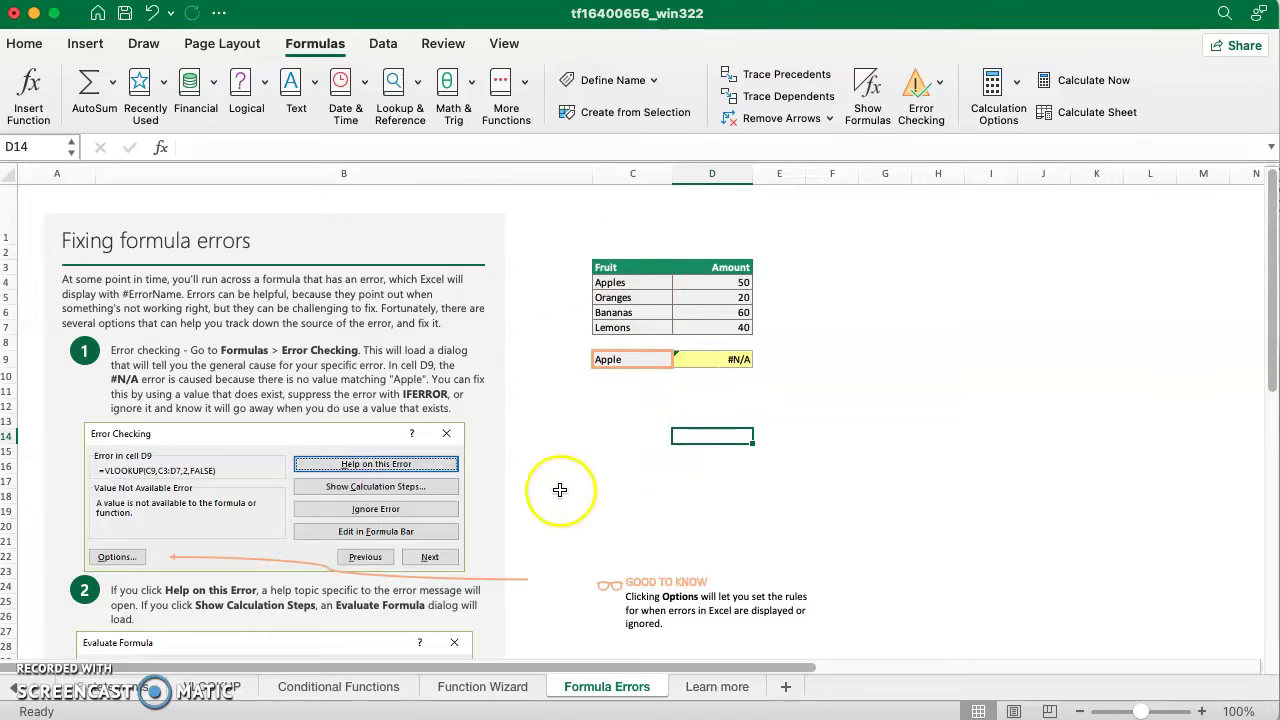
Step: Inspect the VLOOKUP arguments of cell D9 in the Formula Builder, then close it without changing the formula
left_click(722, 358)
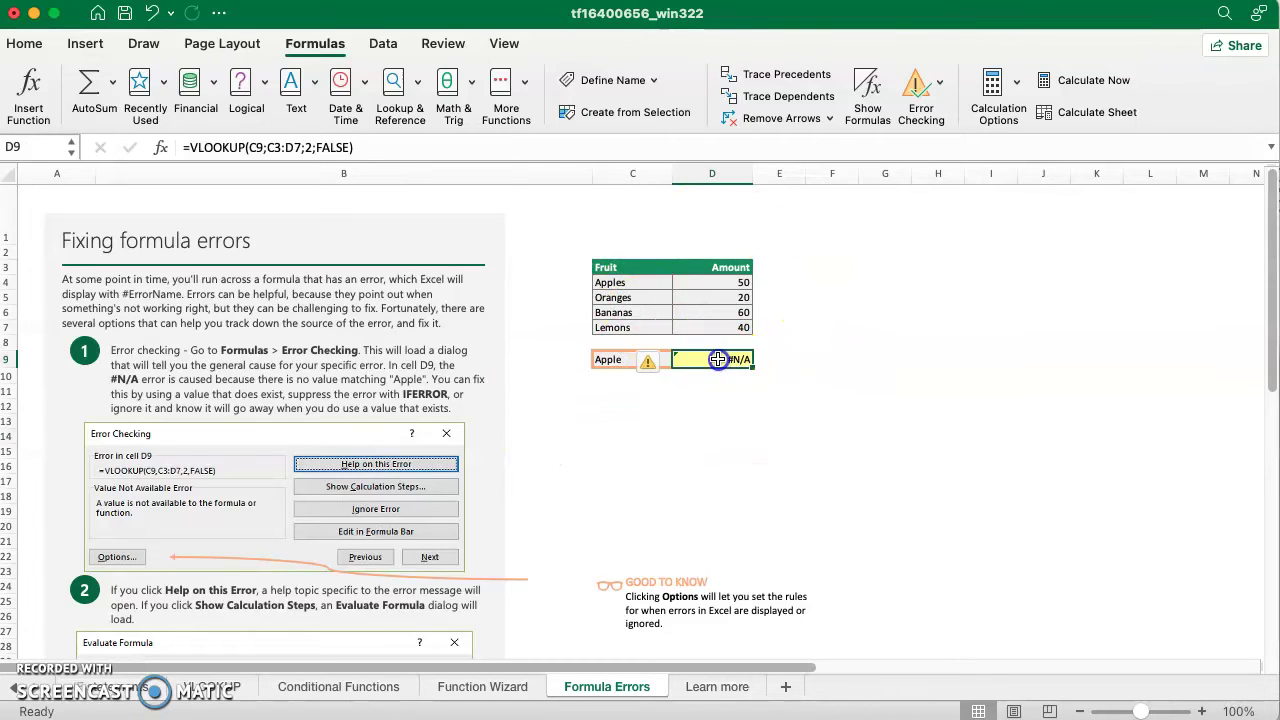
left_click(233, 147)
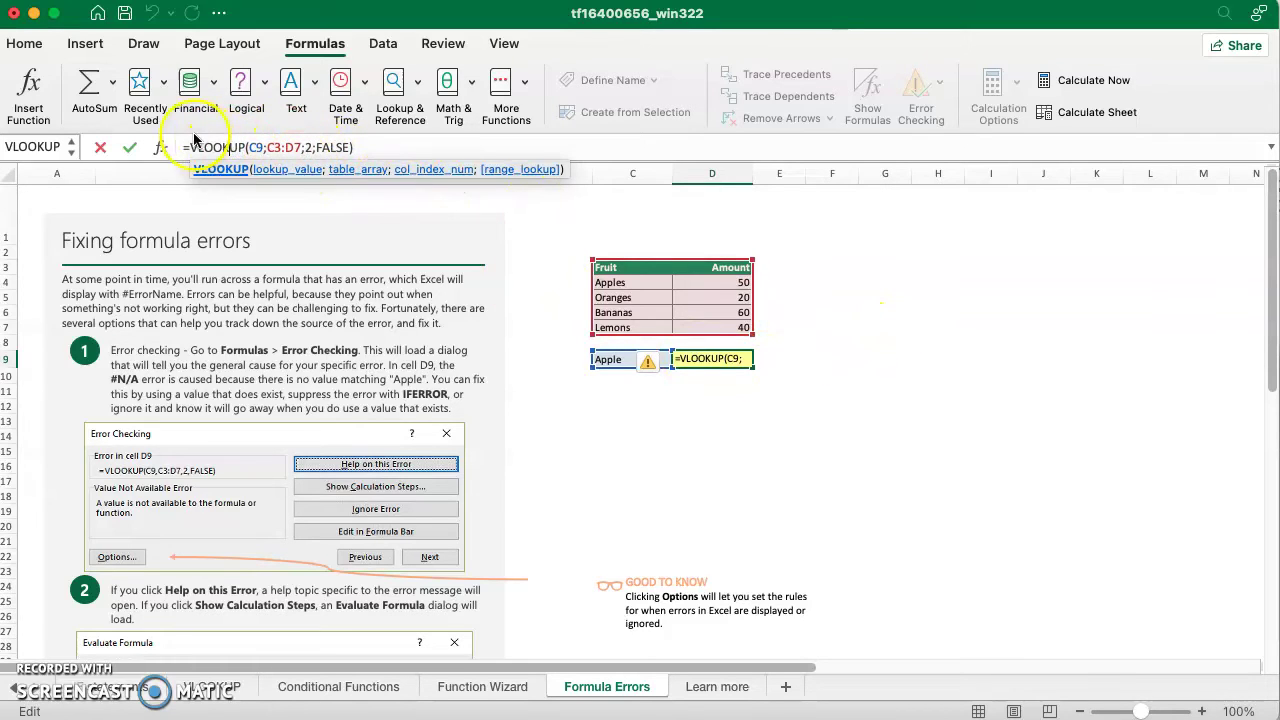
left_click(160, 148)
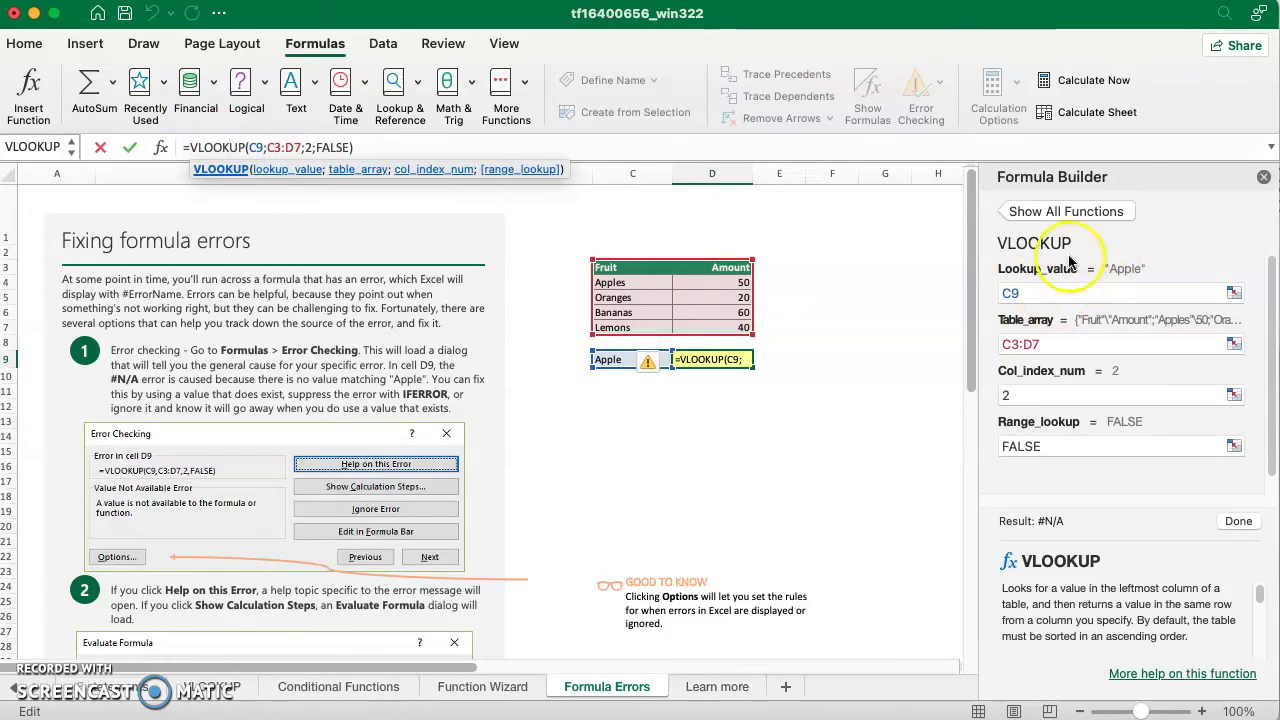
left_click(1041, 292)
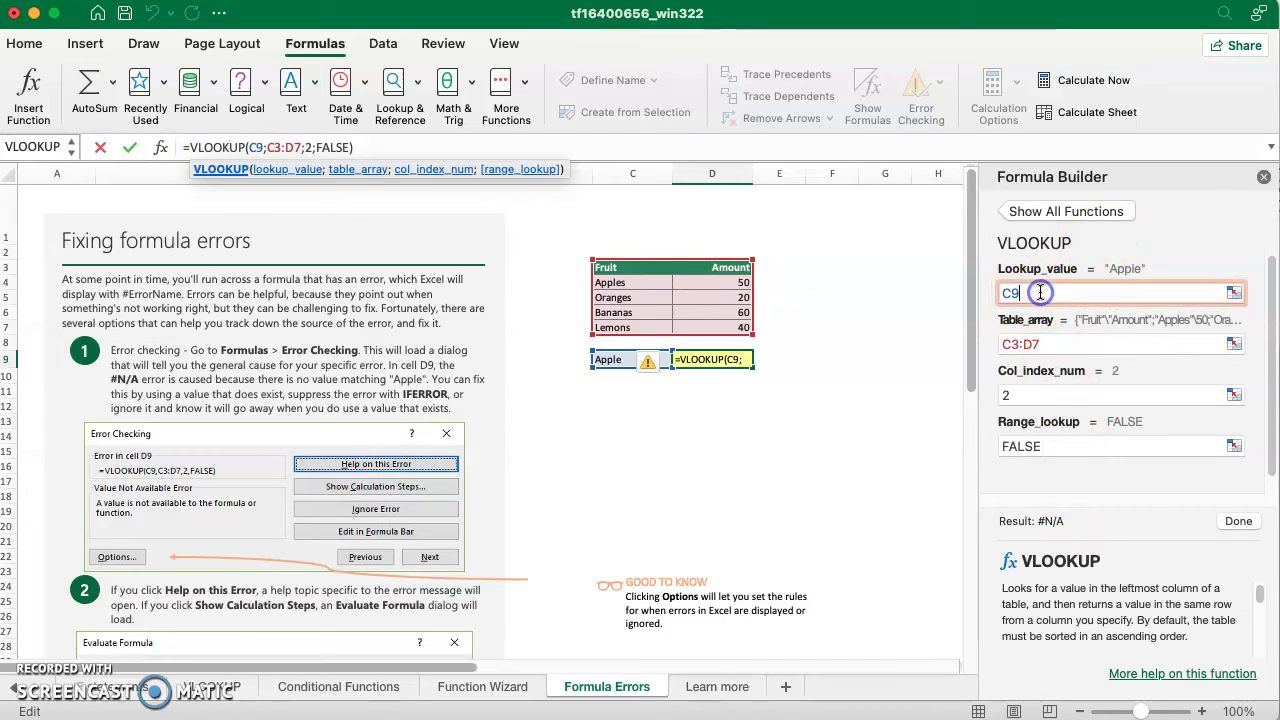
left_click(1043, 344)
left_click(1043, 394)
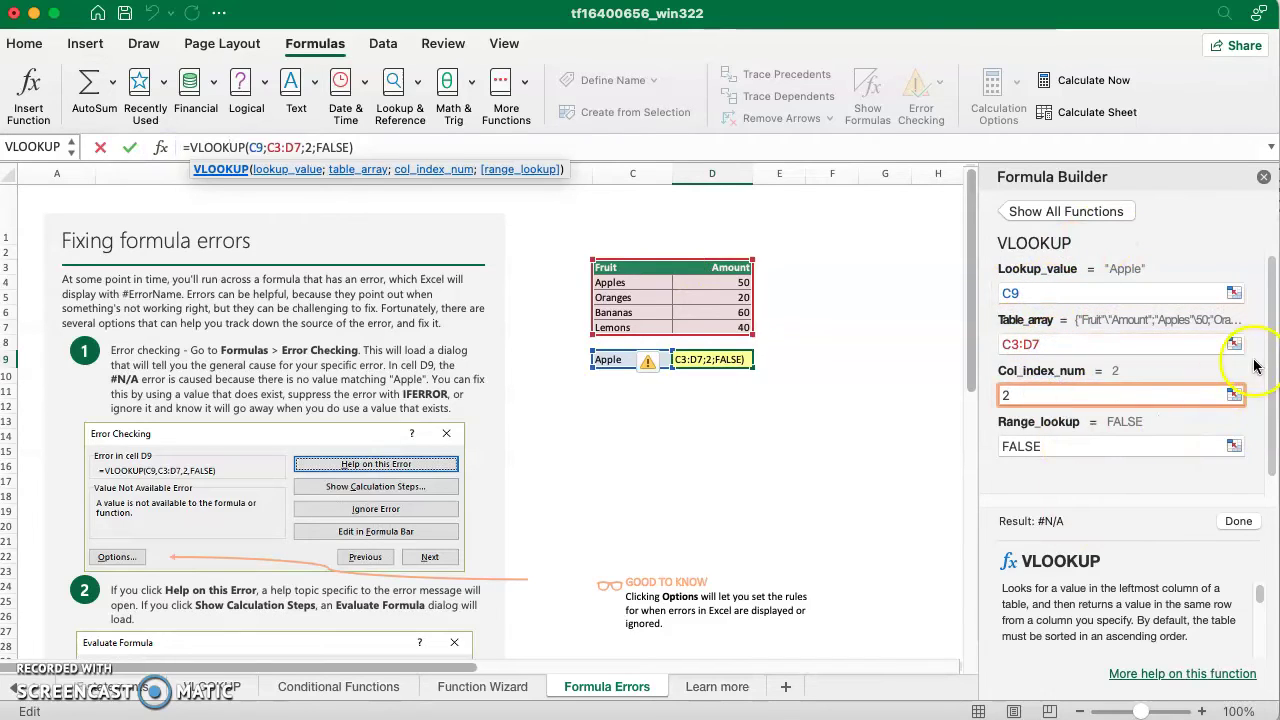
left_click(1266, 178)
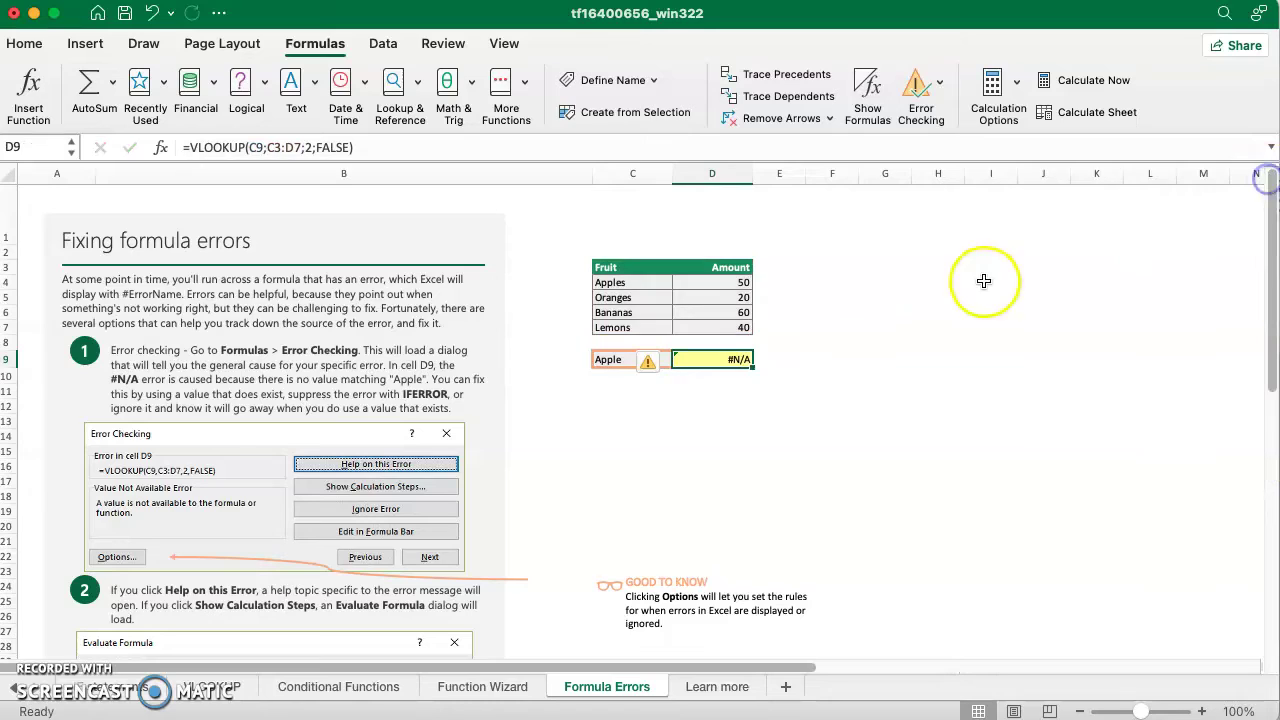
left_click(865, 415)
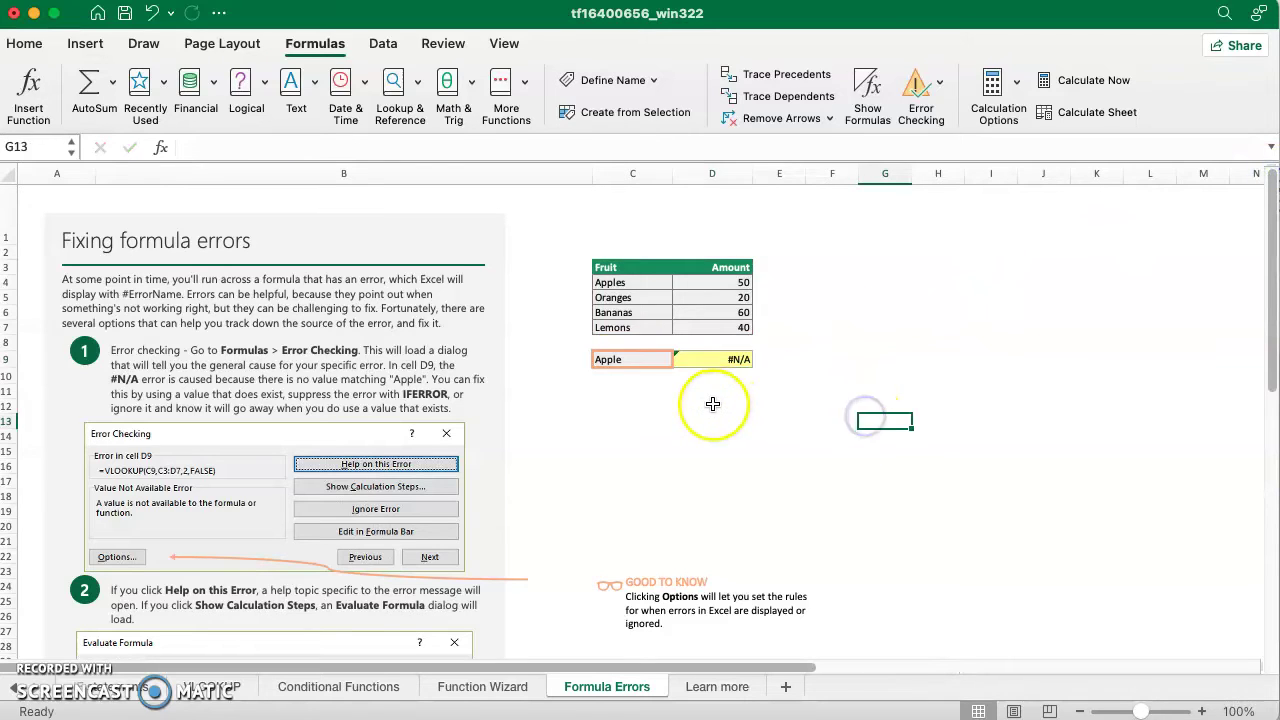
Step: Review the warning options offered for the error in cell D9 without choosing any
left_click(698, 359)
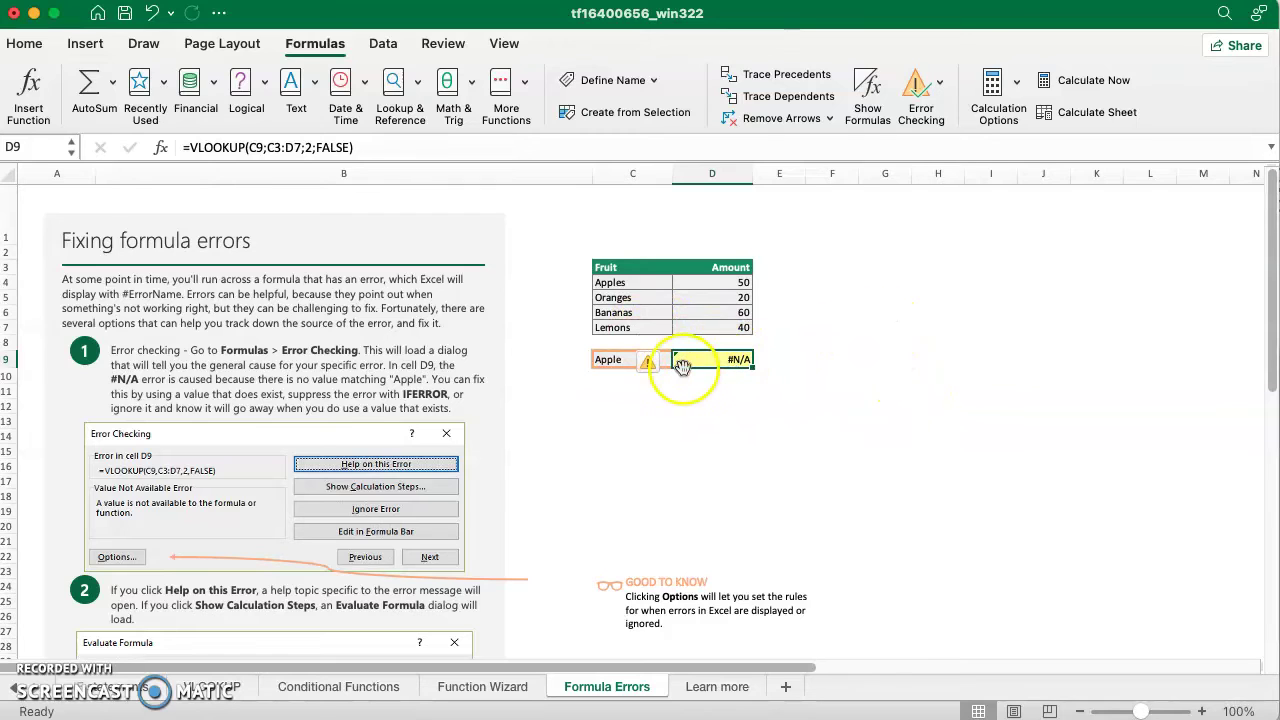
left_click(654, 361)
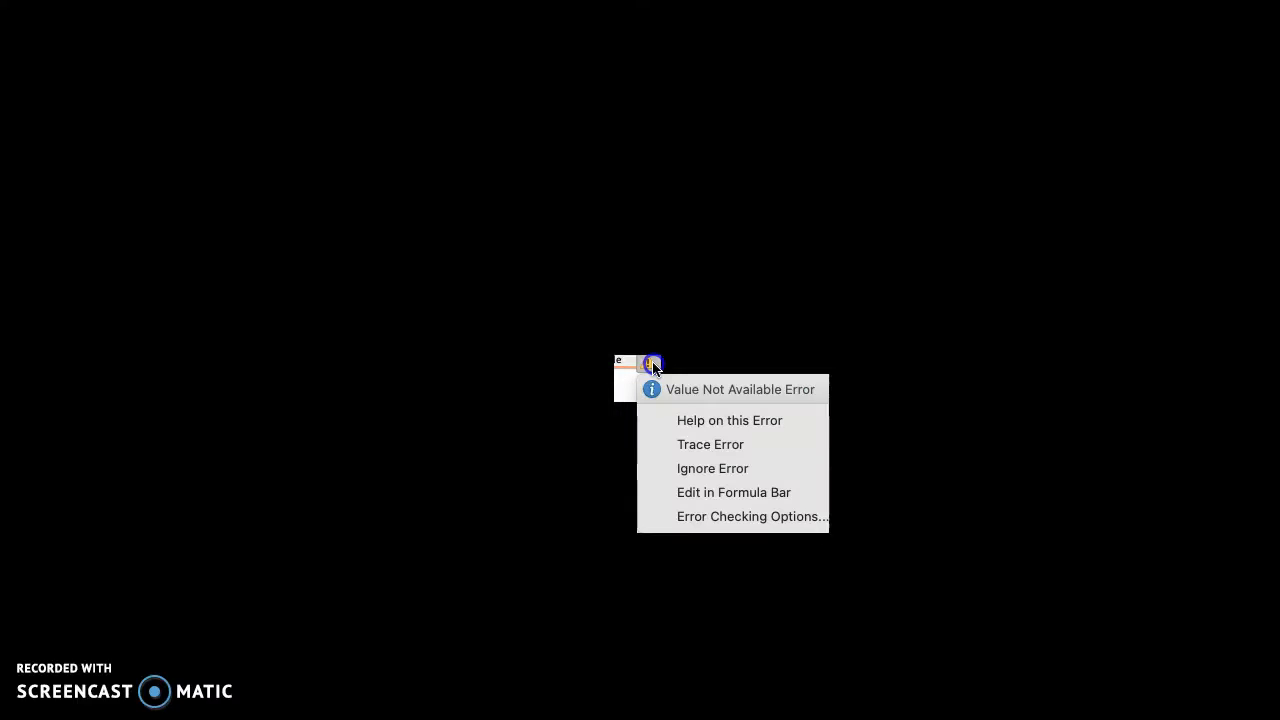
left_click(650, 362)
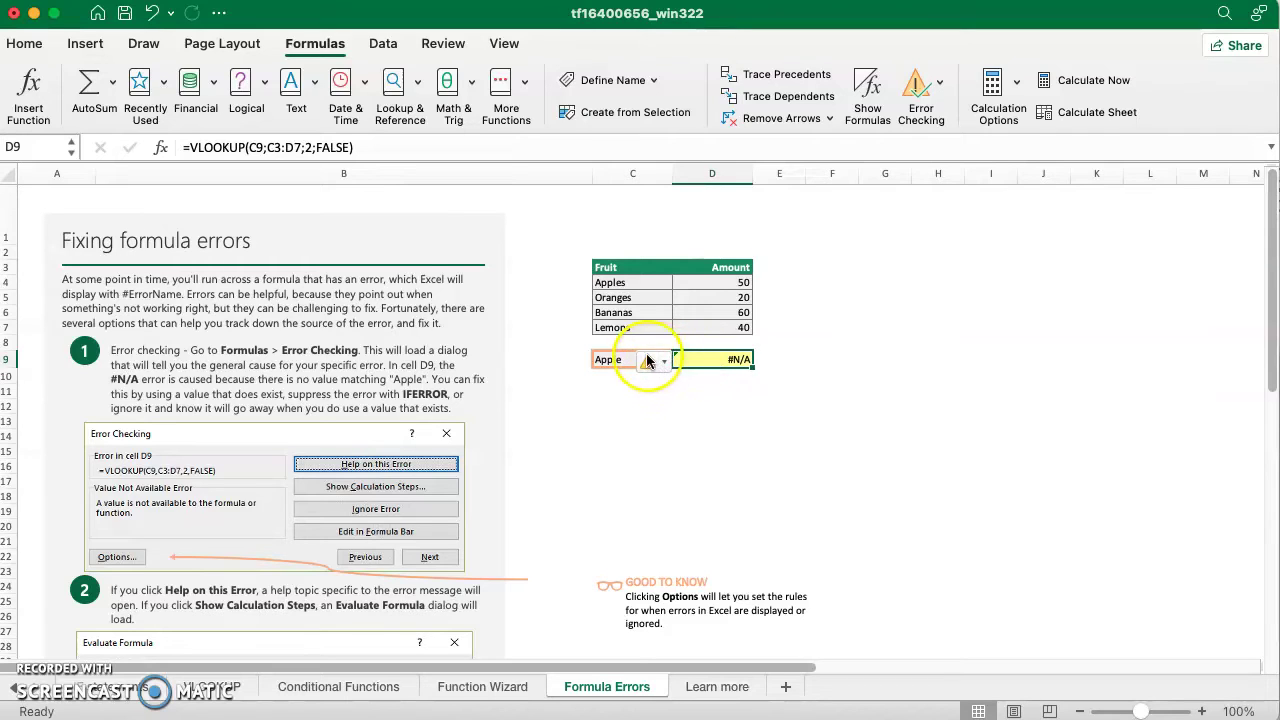
left_click(936, 484)
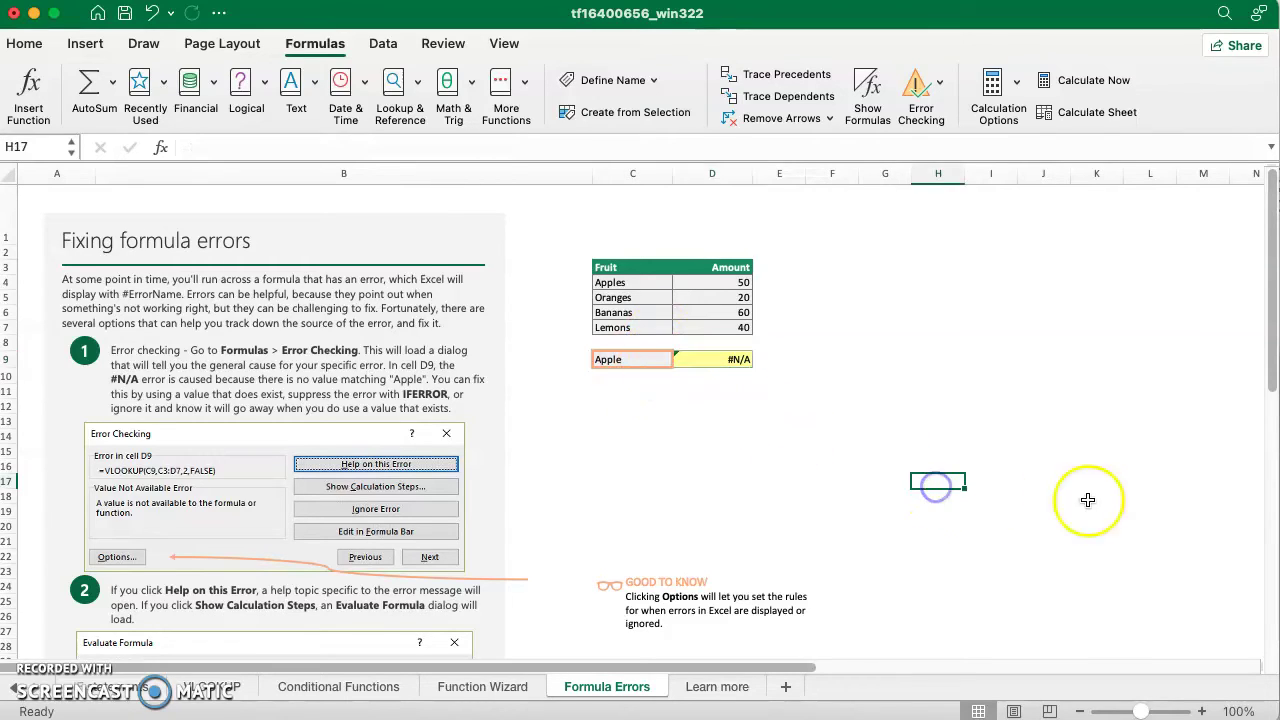
left_click(1092, 538)
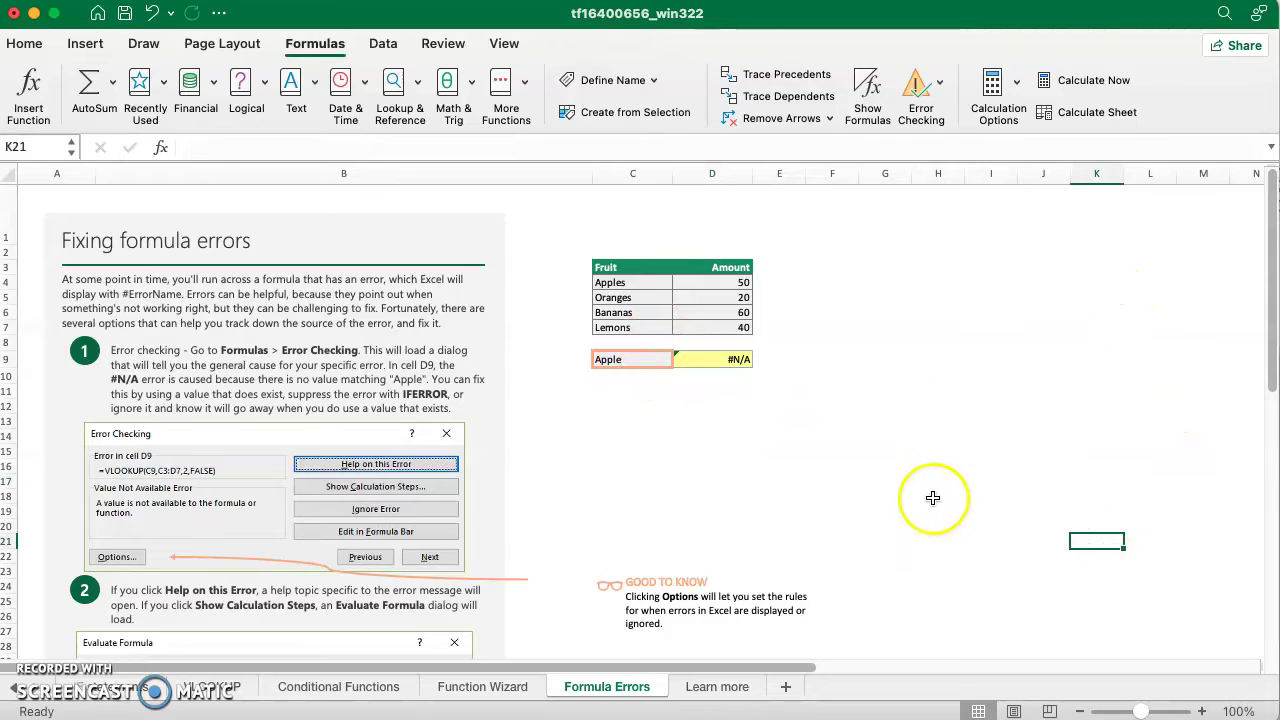
left_click(711, 359)
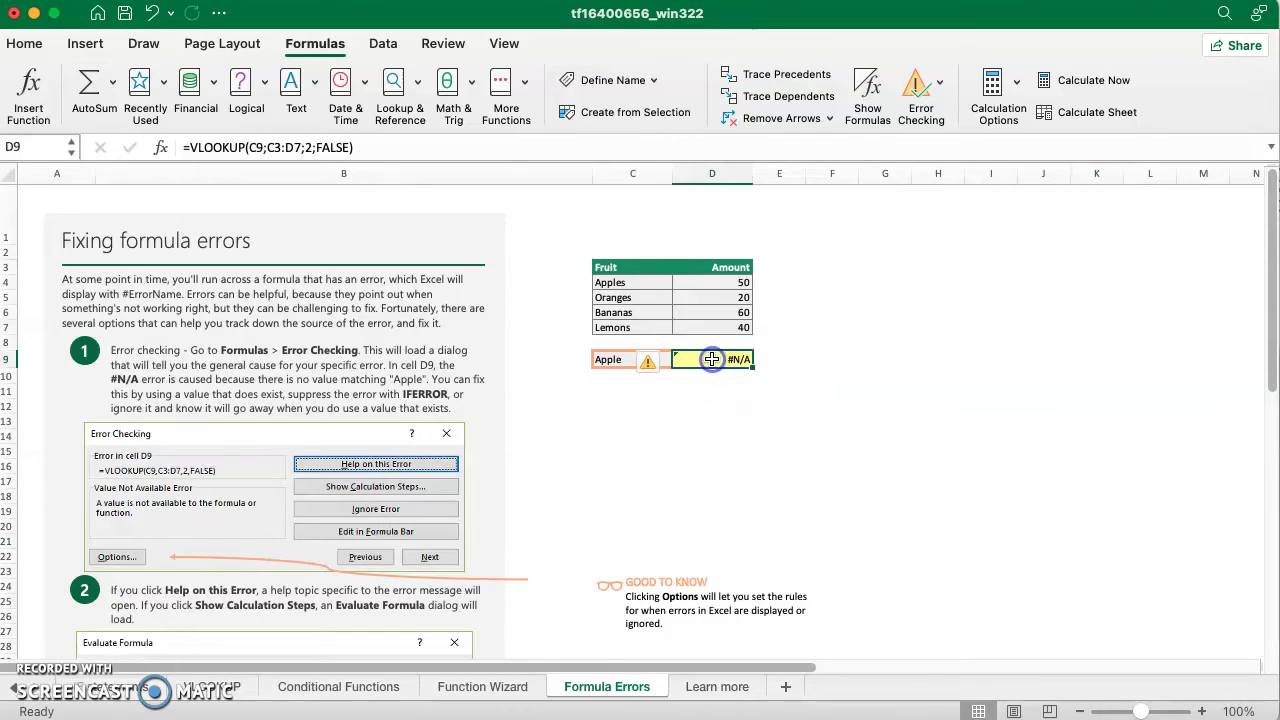
left_click(649, 361)
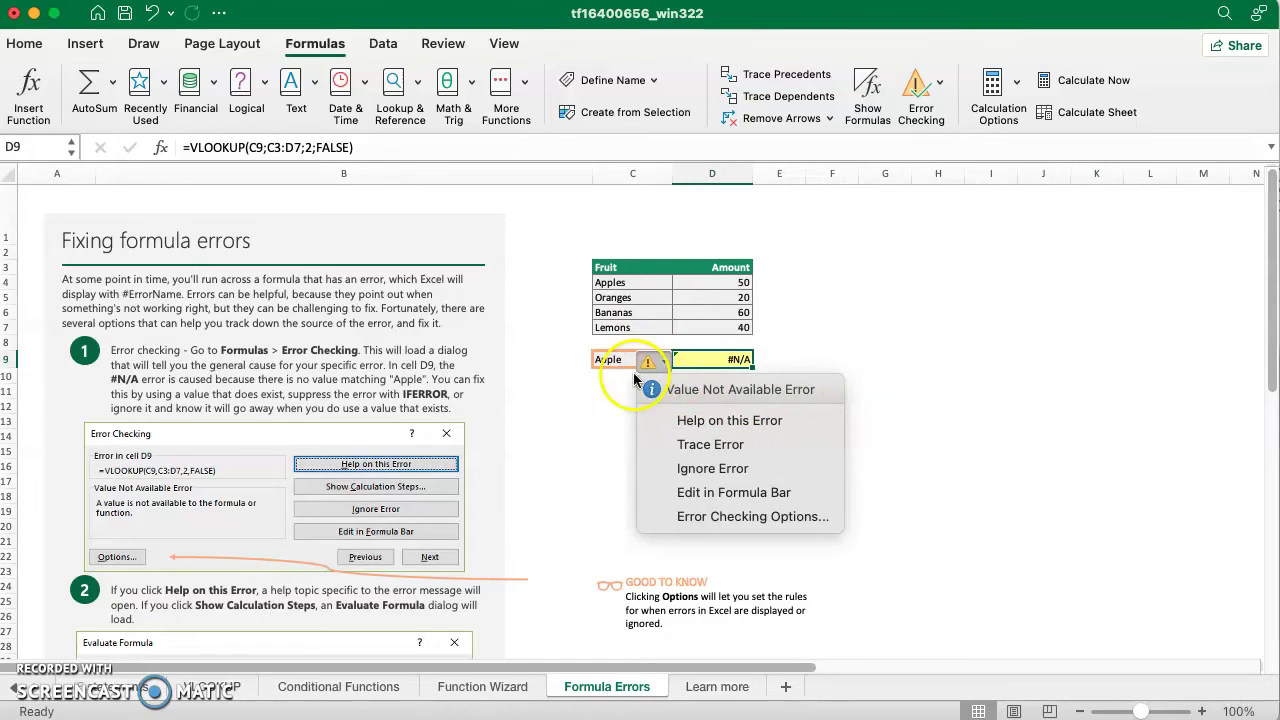
left_click(918, 314)
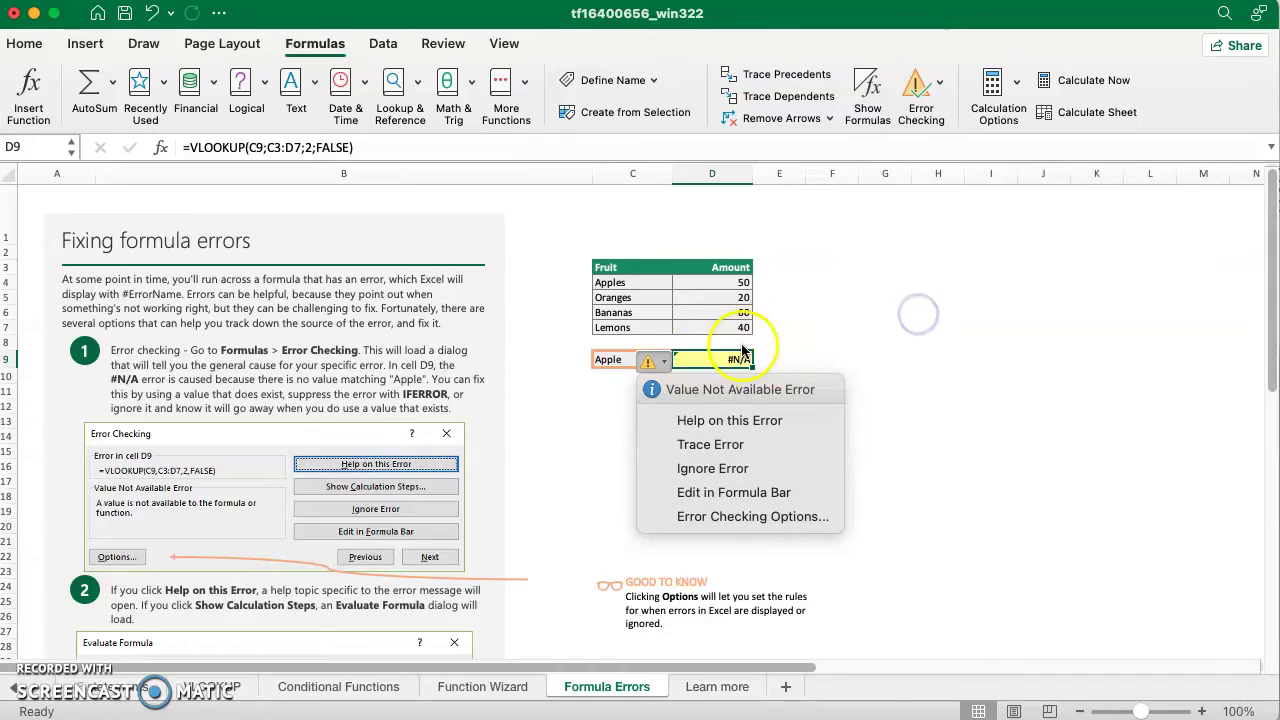
left_click(1052, 449)
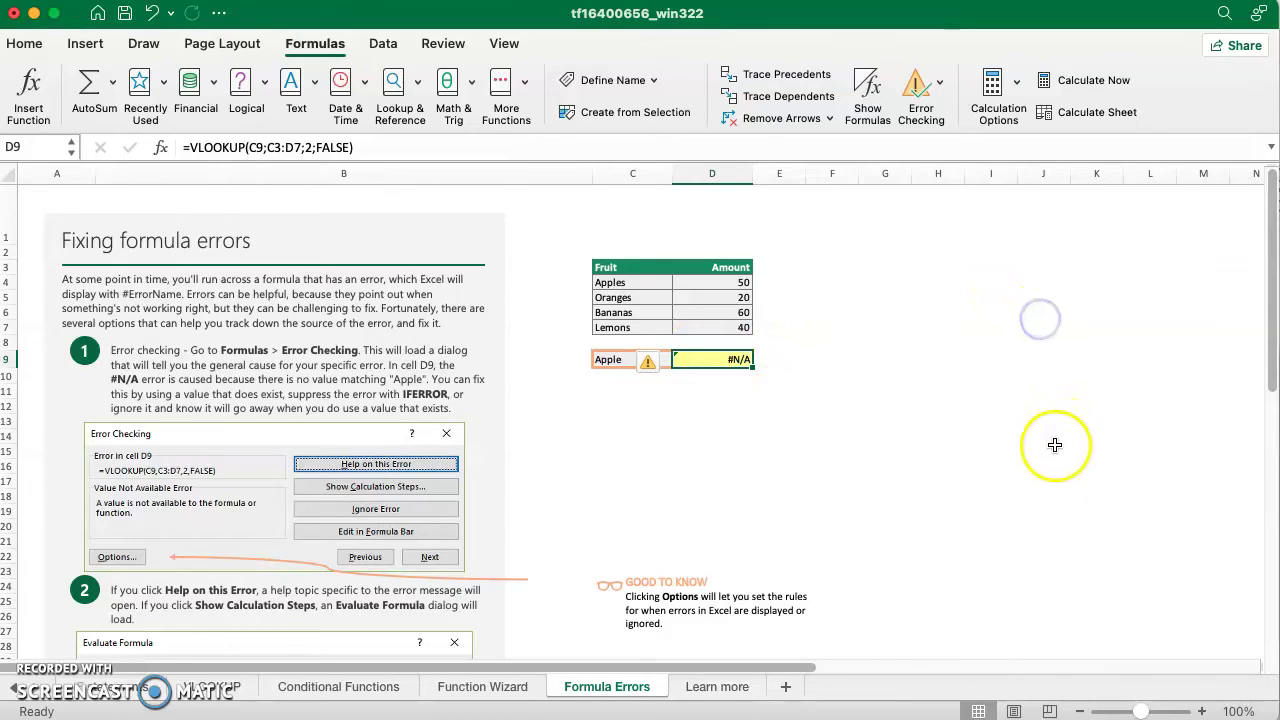
Step: Run Error Checking on cell D9, read the error's description, and cancel the check
left_click(699, 359)
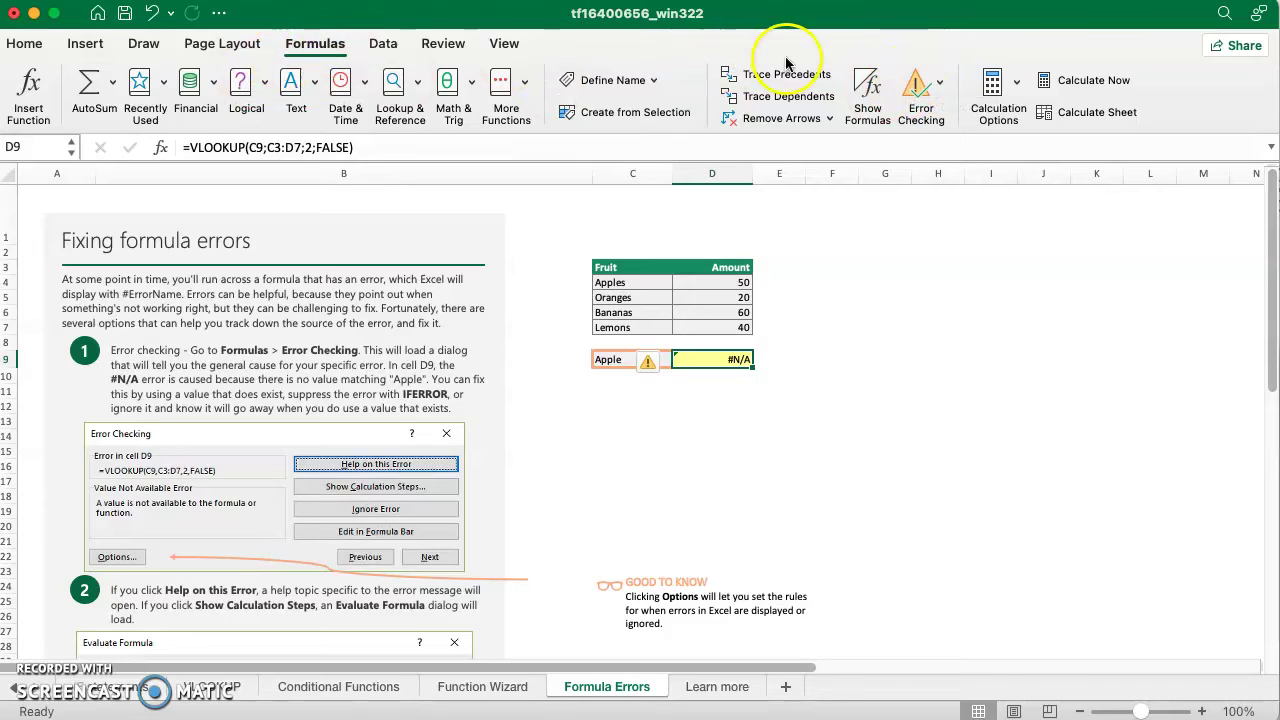
left_click(918, 92)
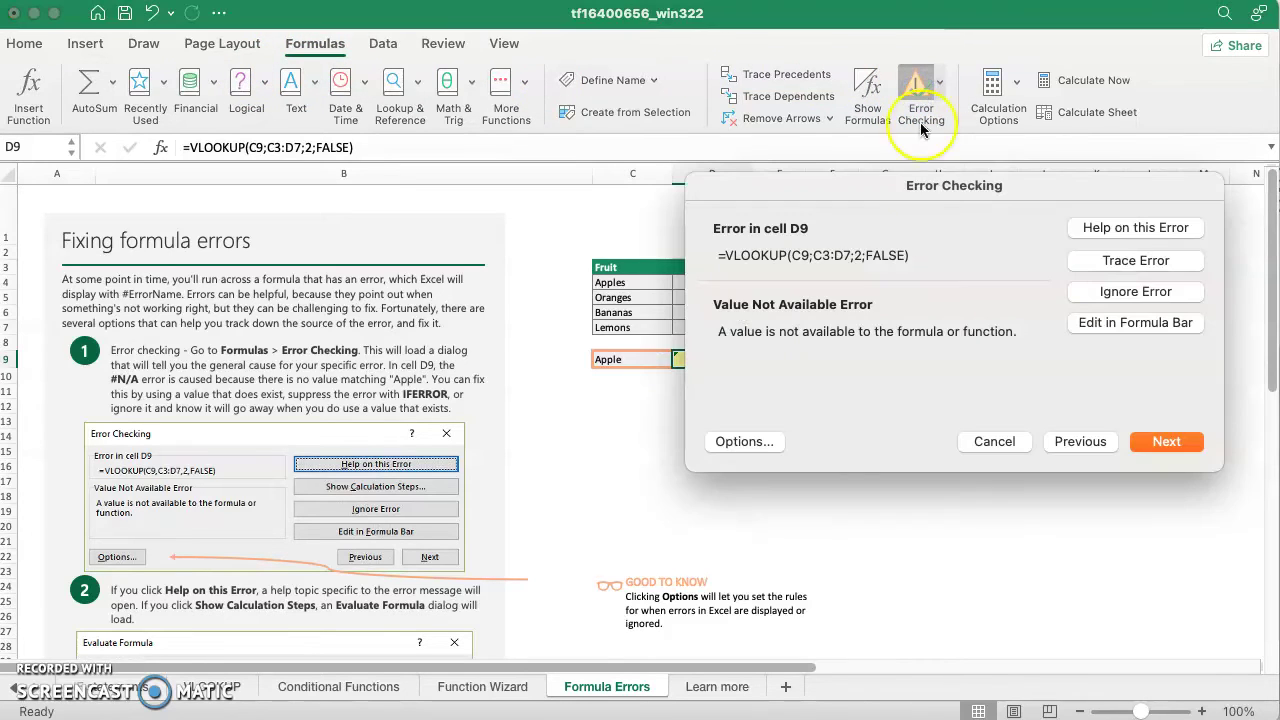
left_click_drag(913, 188, 985, 330)
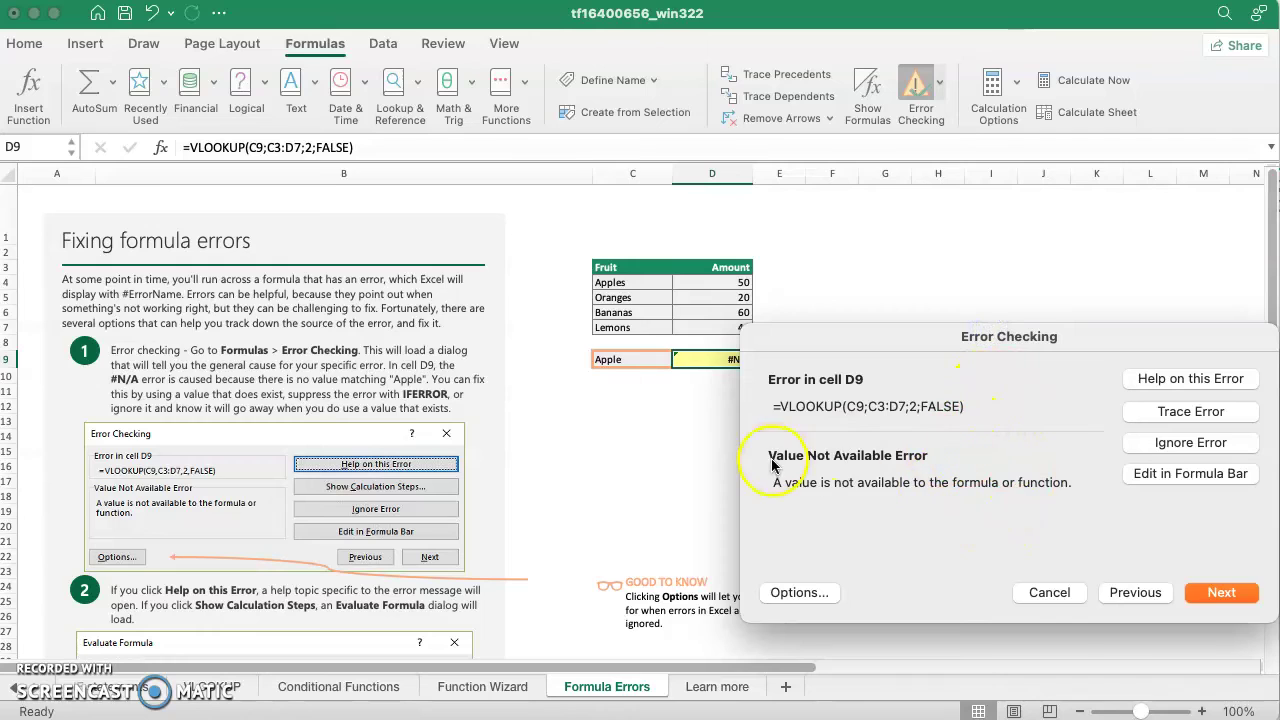
left_click(1048, 594)
Step: Read the remaining instructions on fixing formula errors, including the Evaluate Formula steps and the SUM experiment
scroll(608, 400, "down", 3)
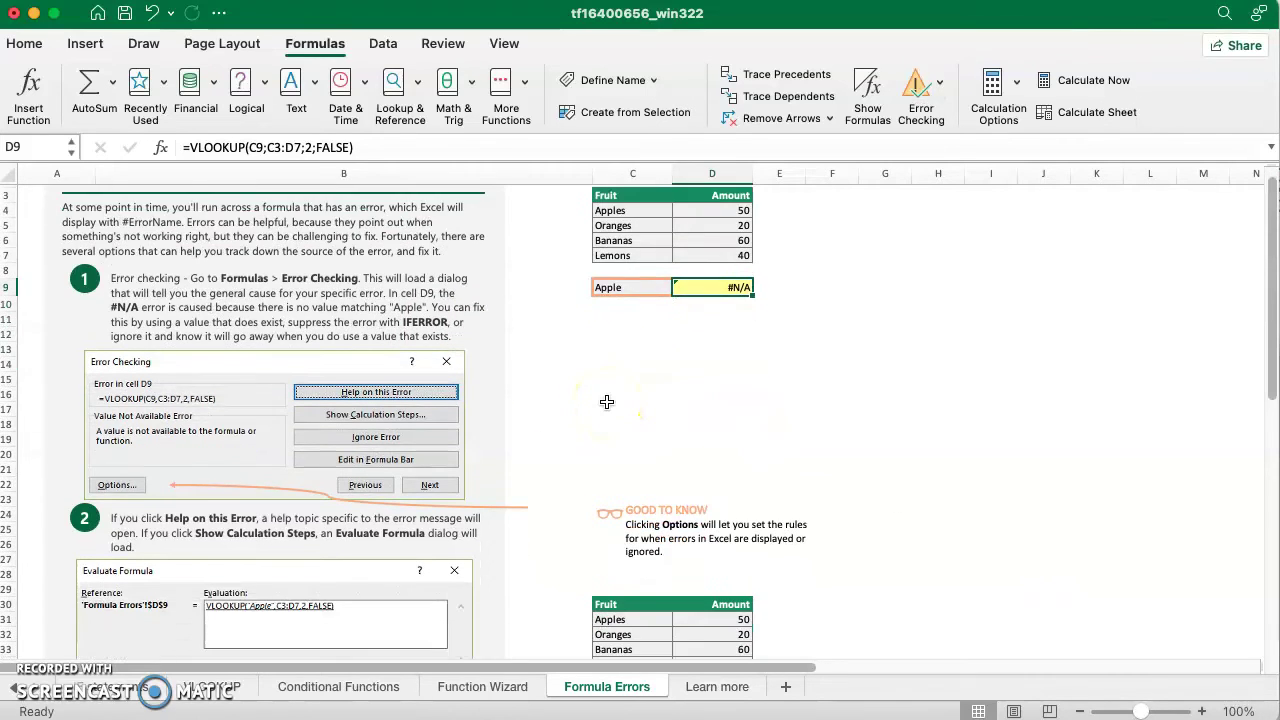
scroll(607, 401, "down", 5)
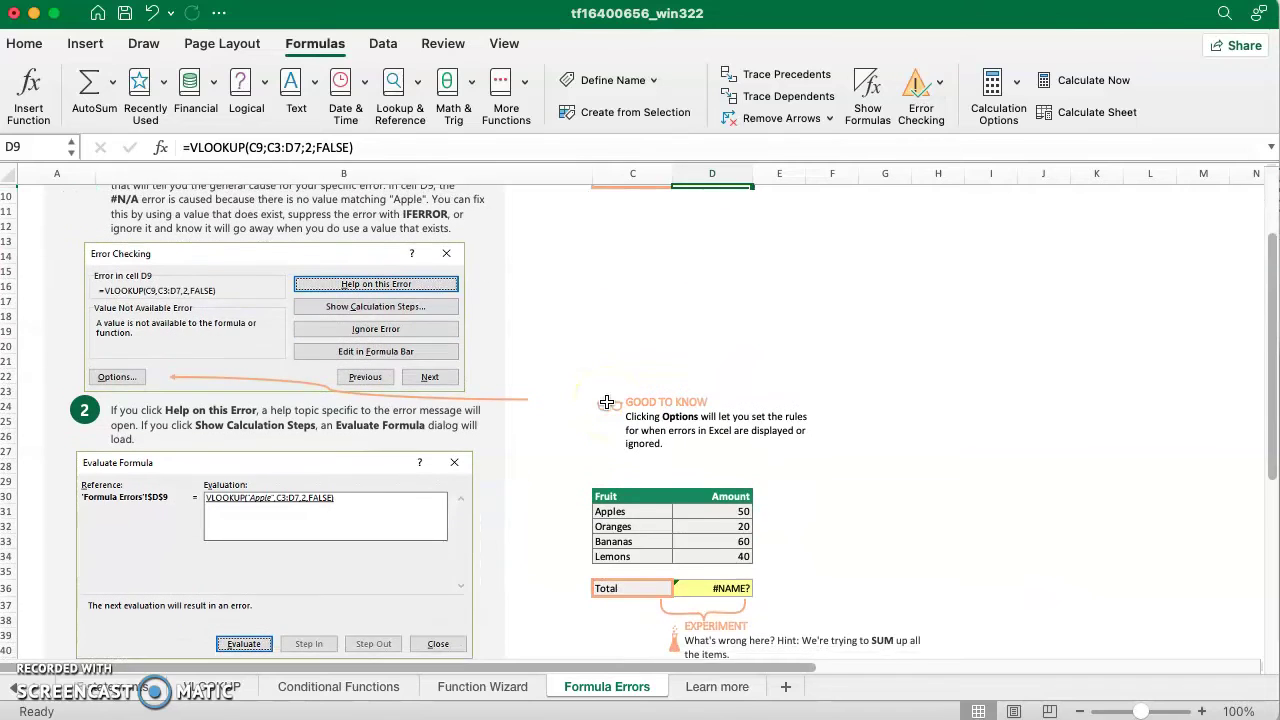
scroll(560, 400, "down", 1)
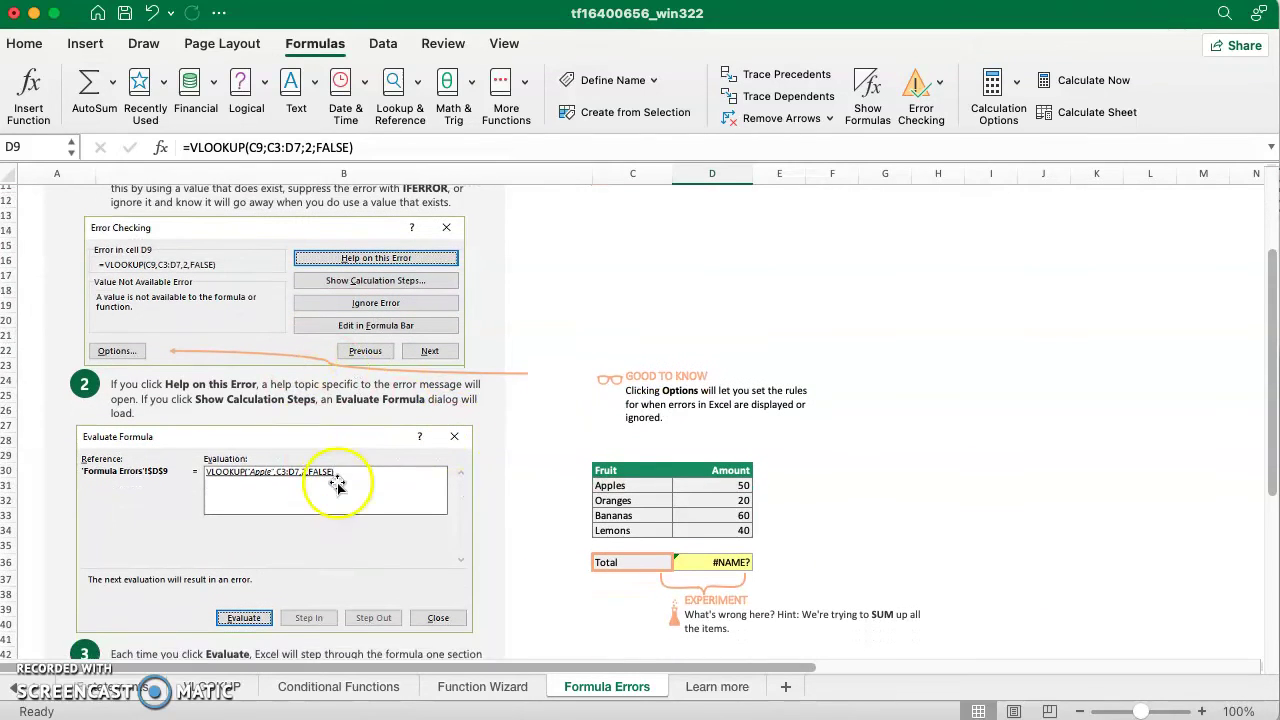
scroll(338, 486, "down", 2)
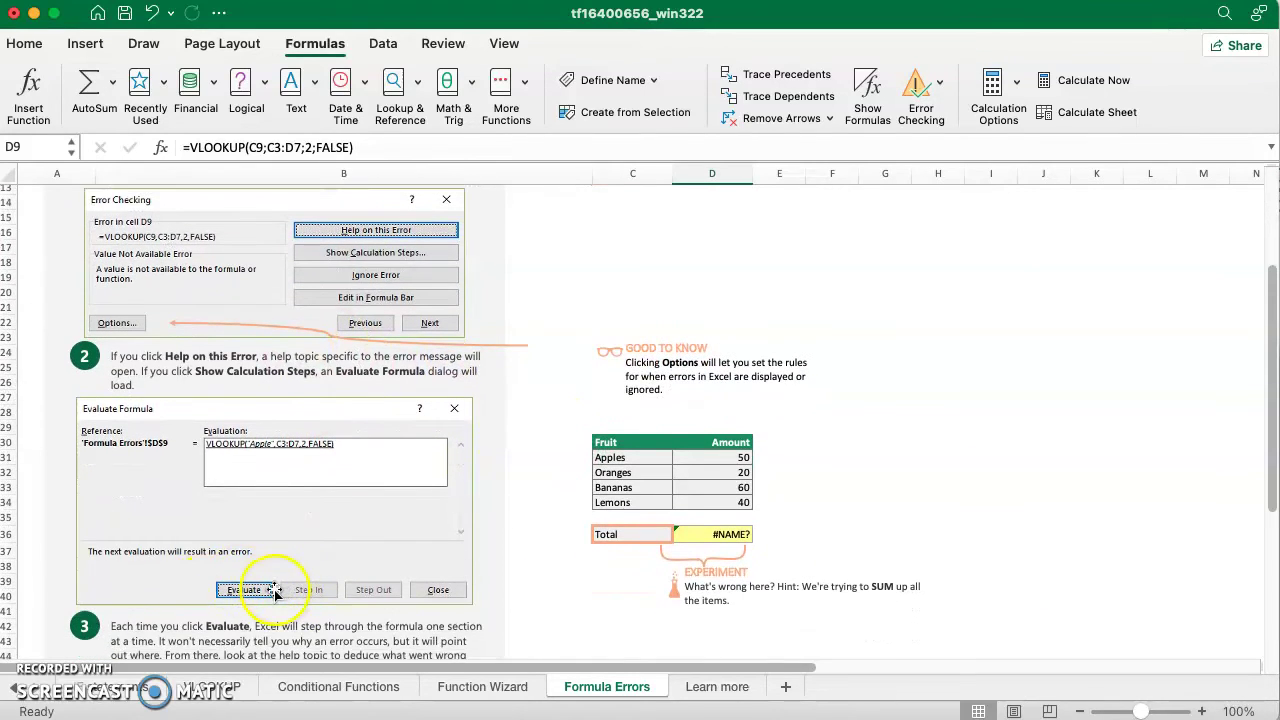
scroll(300, 575, "down", 3)
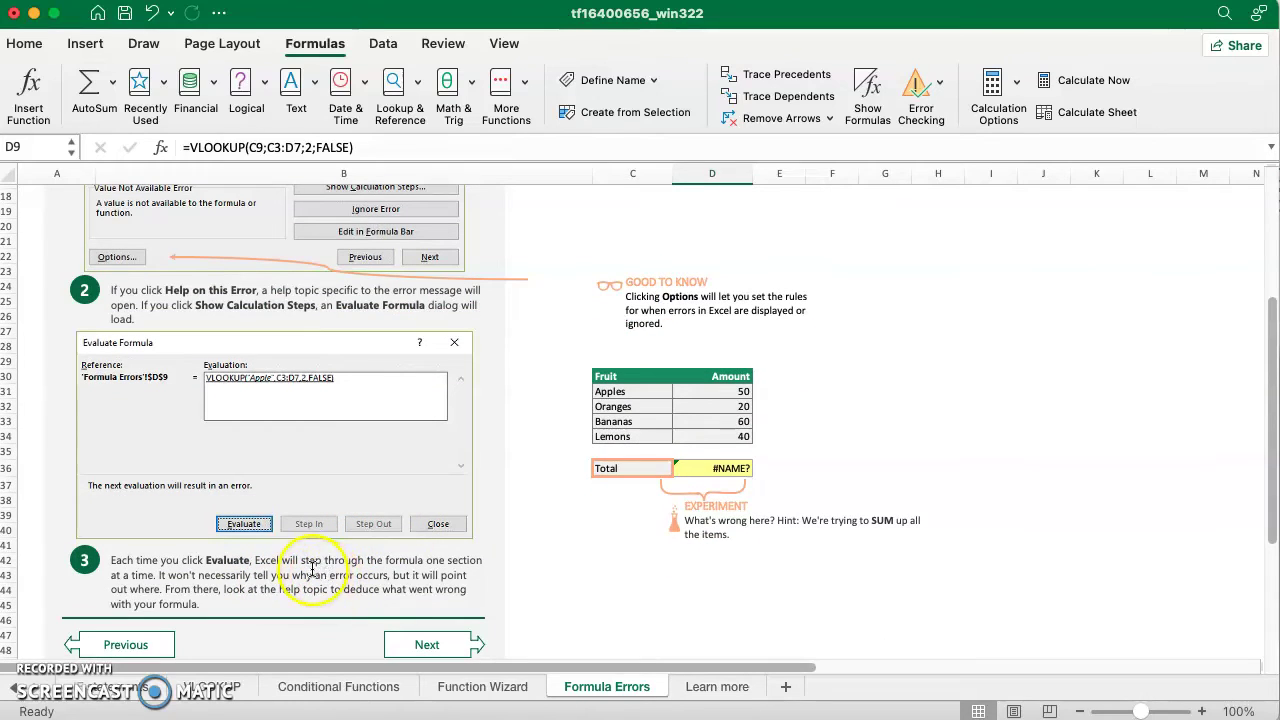
scroll(862, 369, "up", 1)
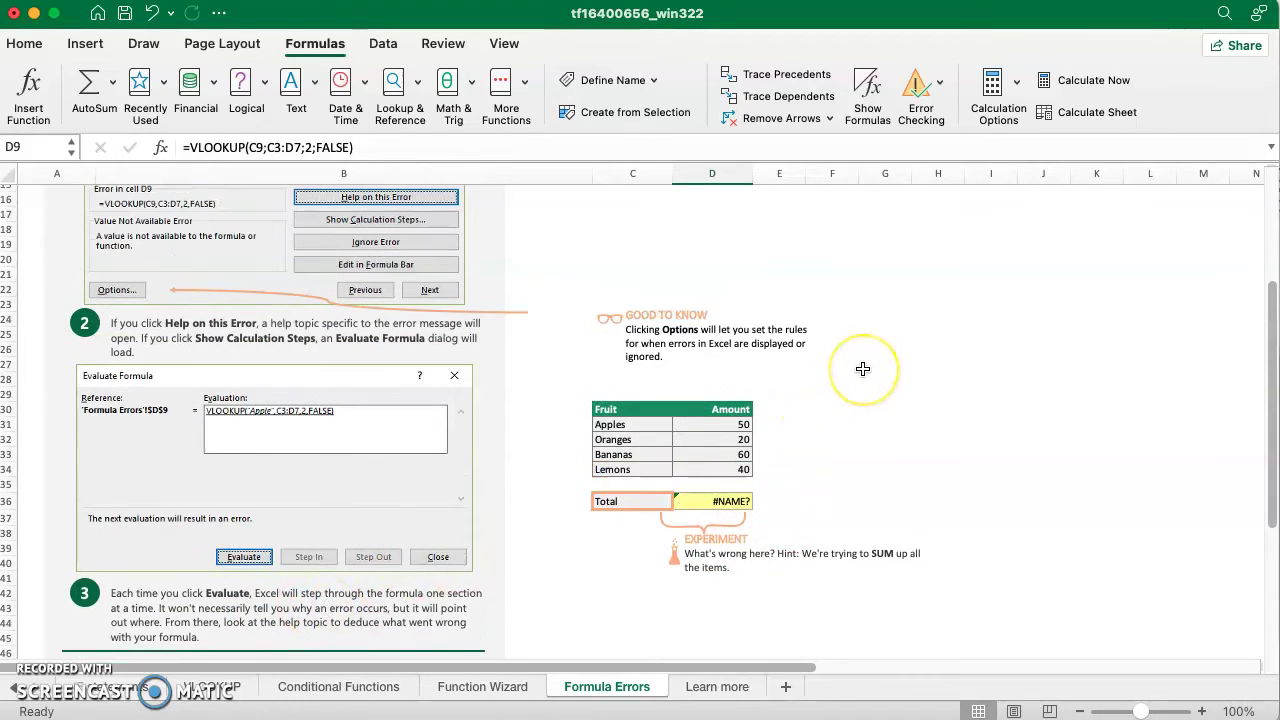
scroll(862, 369, "up", 5)
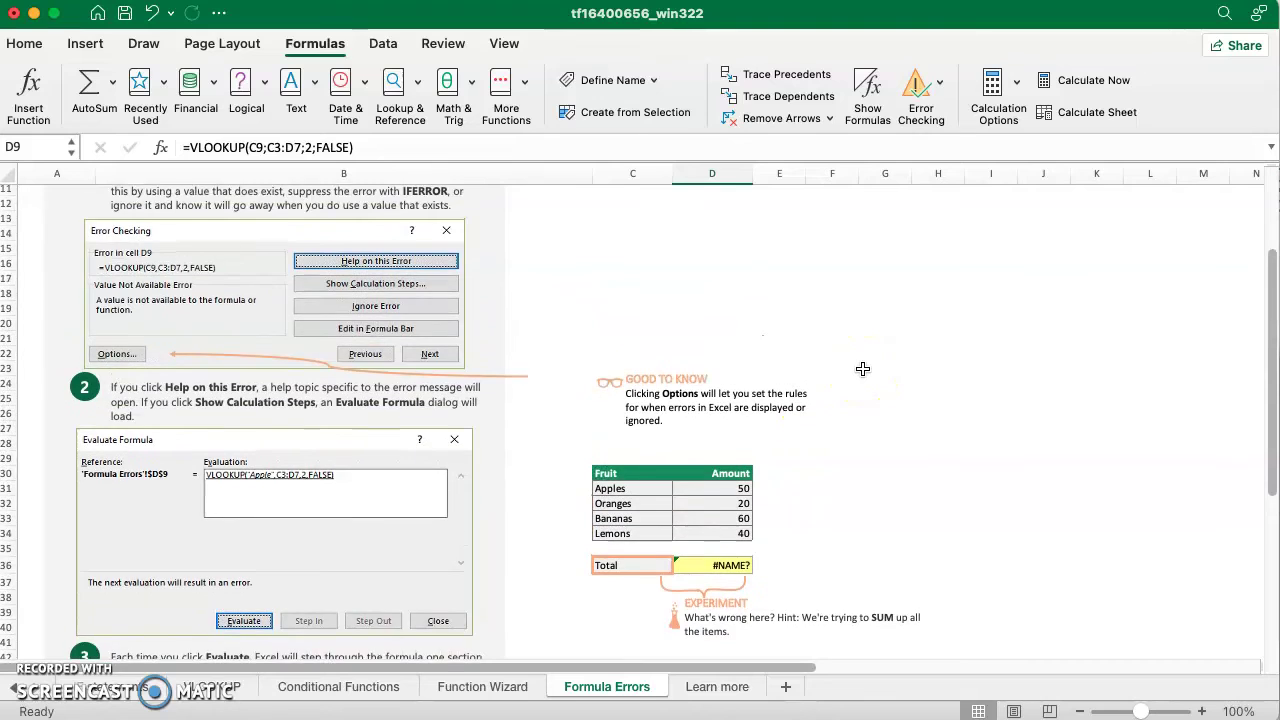
scroll(862, 369, "up", 2)
scroll(853, 470, "down", 5)
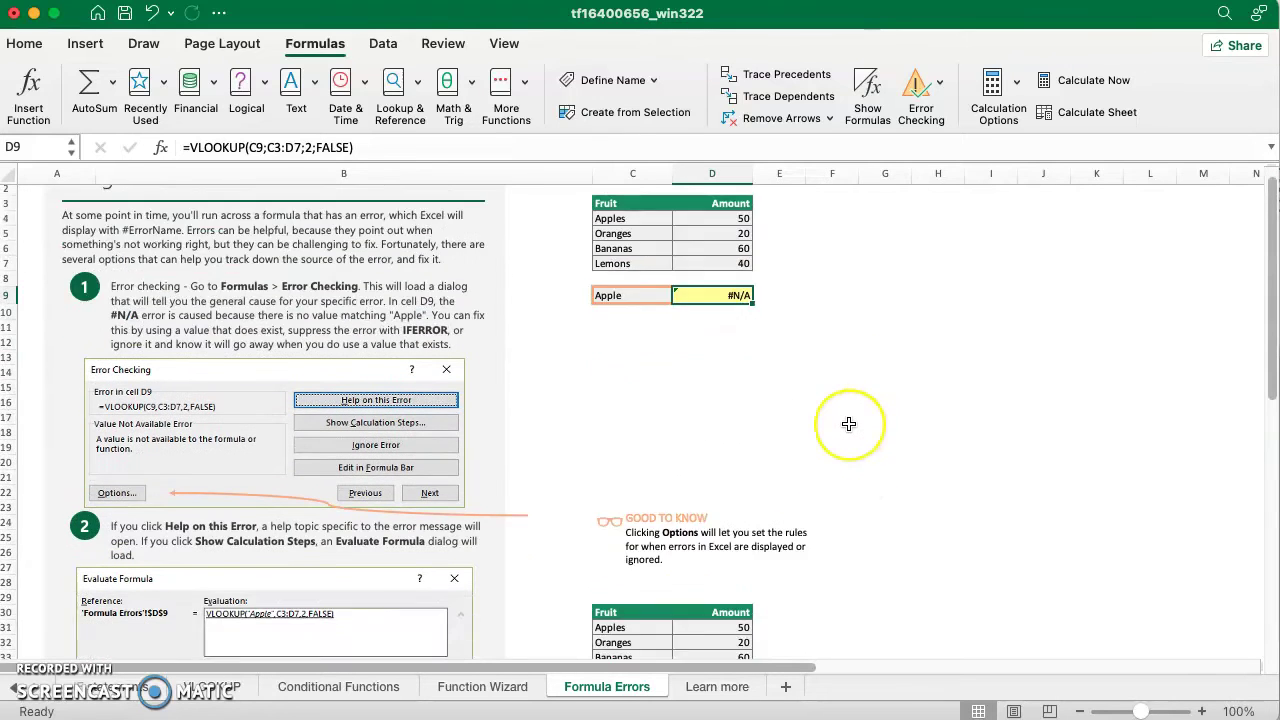
scroll(848, 424, "up", 5)
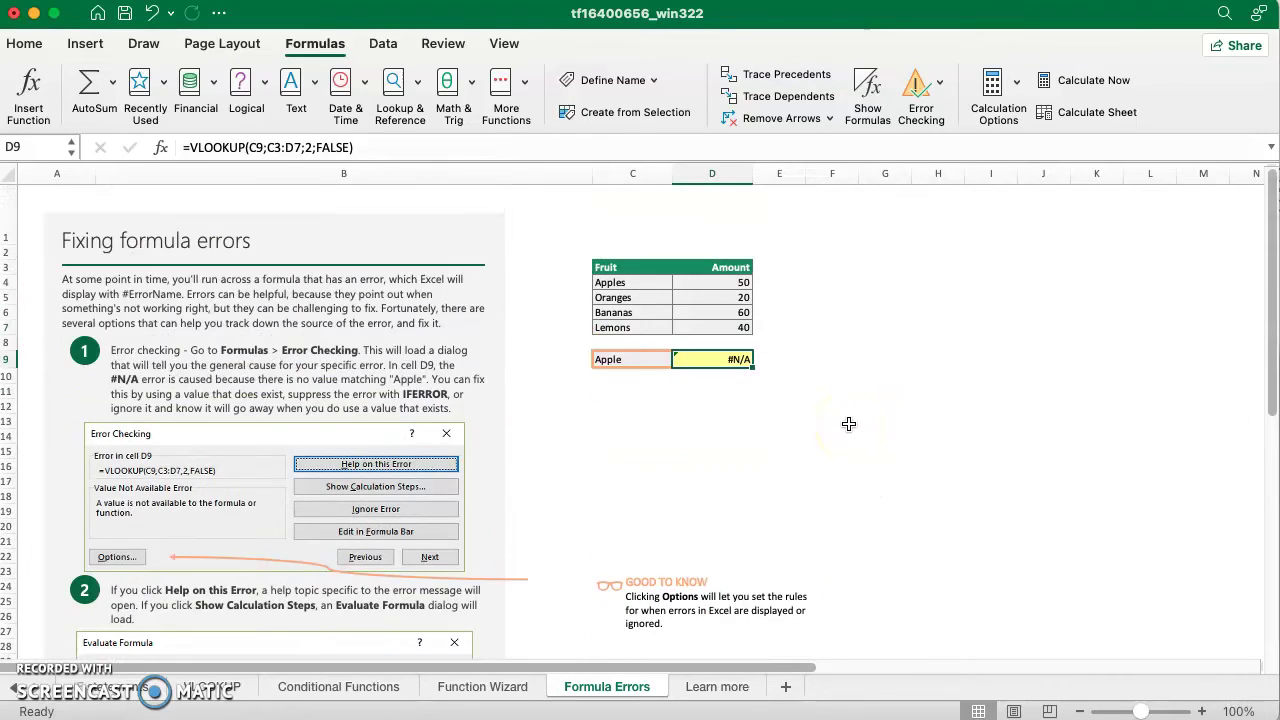
Step: Review the warning options for cell D9 again and compare its VLOOKUP formula with the lookup value in C9
left_click(785, 435)
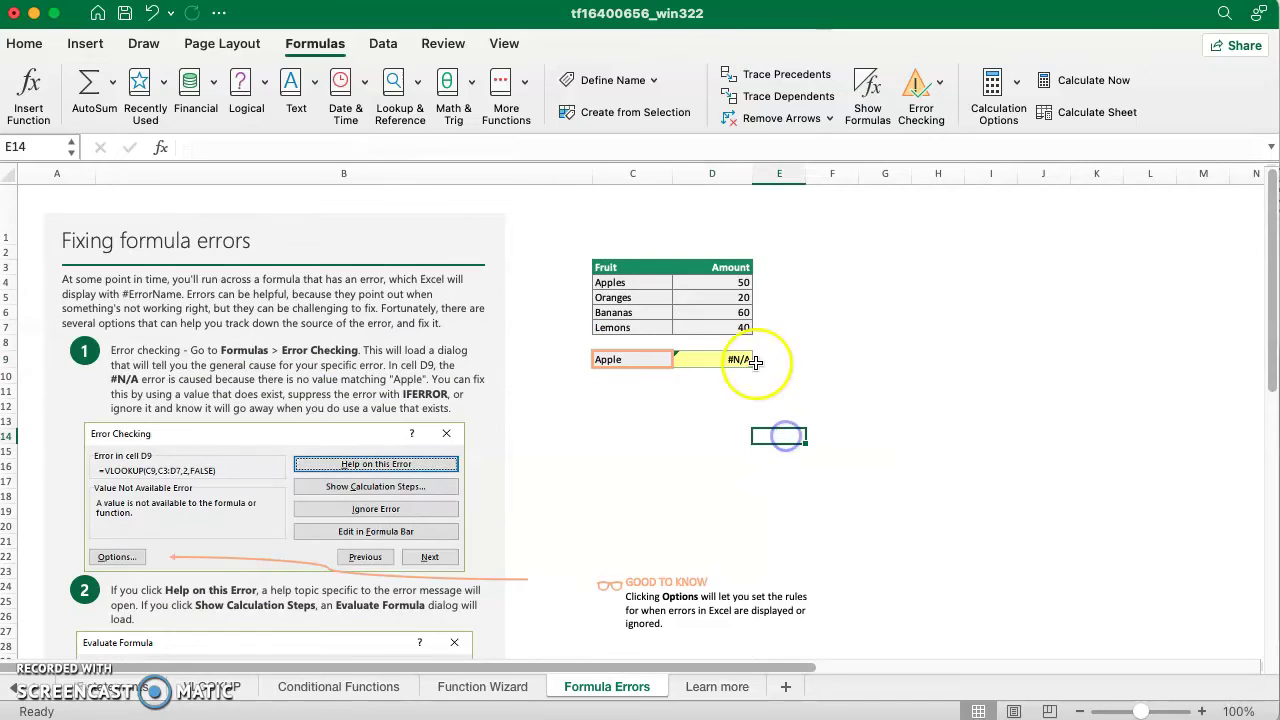
left_click(696, 354)
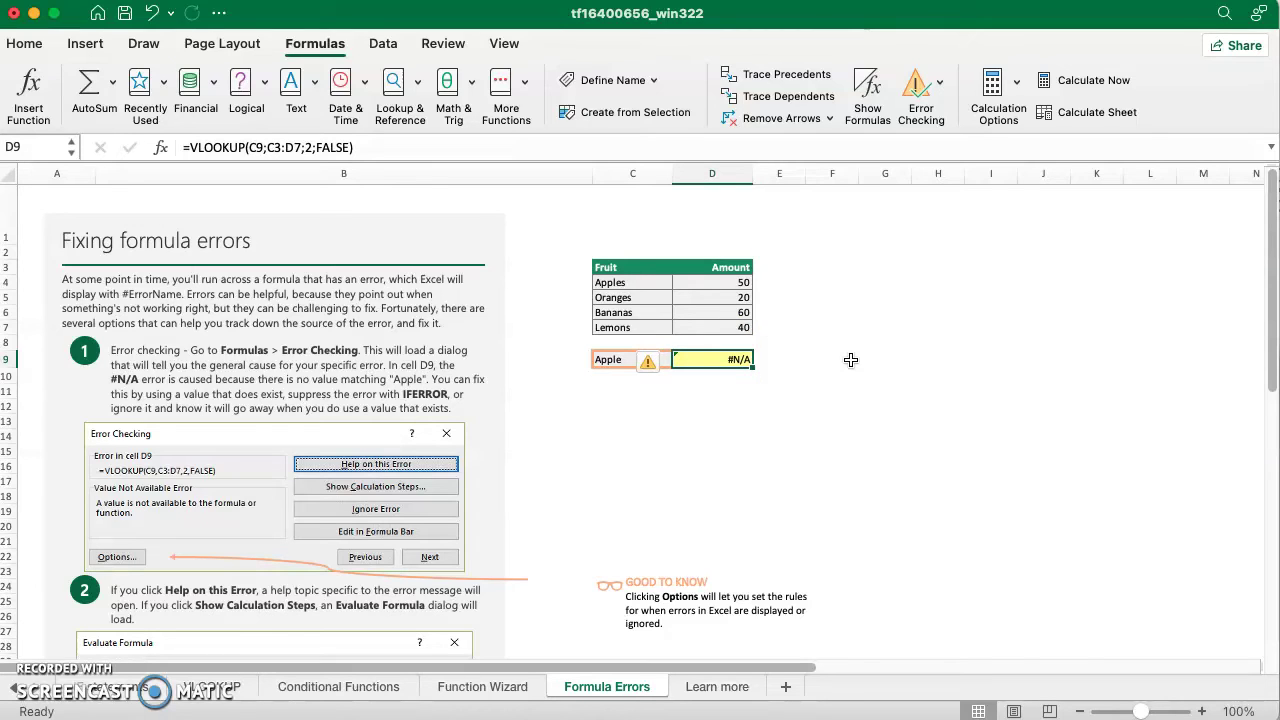
left_click(648, 361)
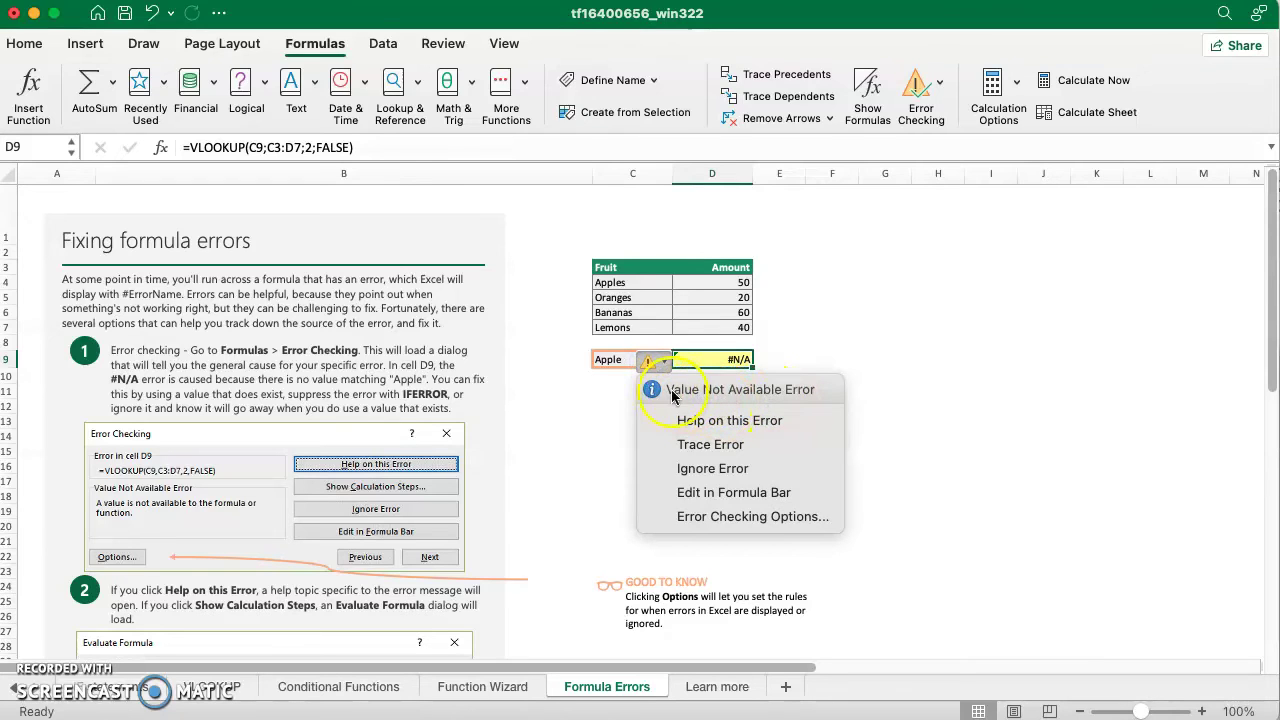
left_click(960, 333)
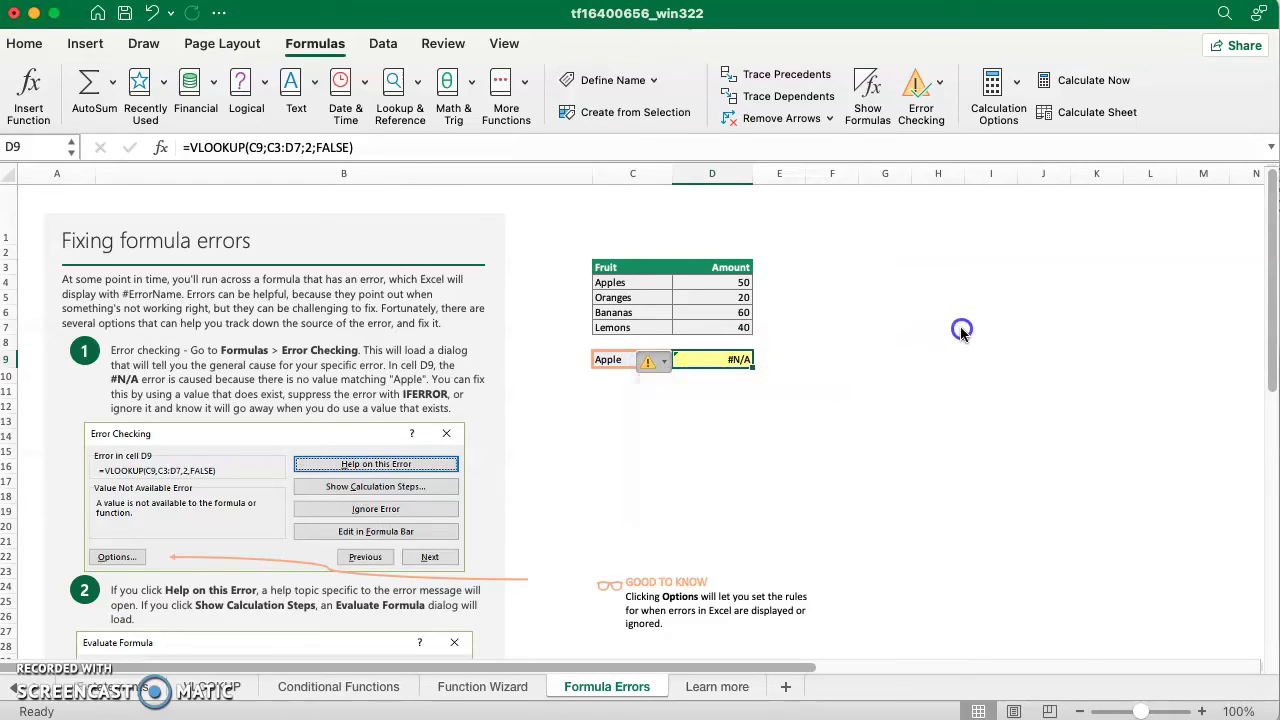
left_click(910, 310)
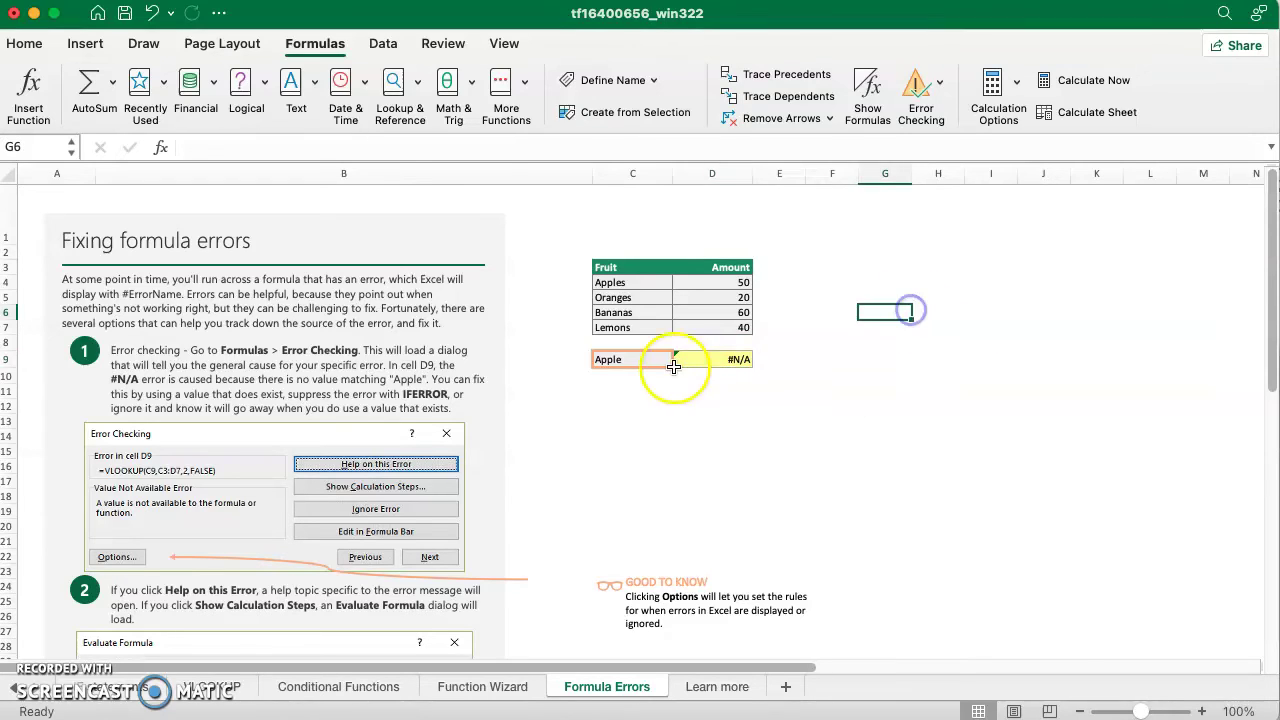
left_click(620, 361)
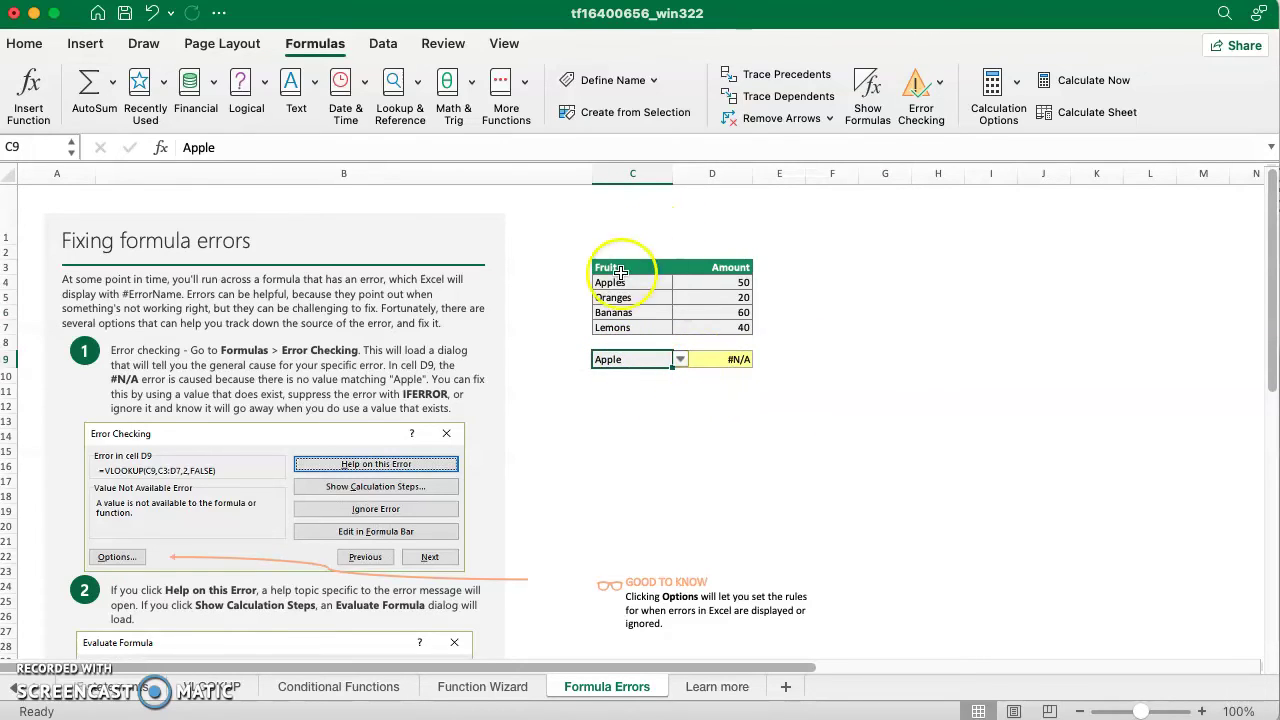
left_click(713, 360)
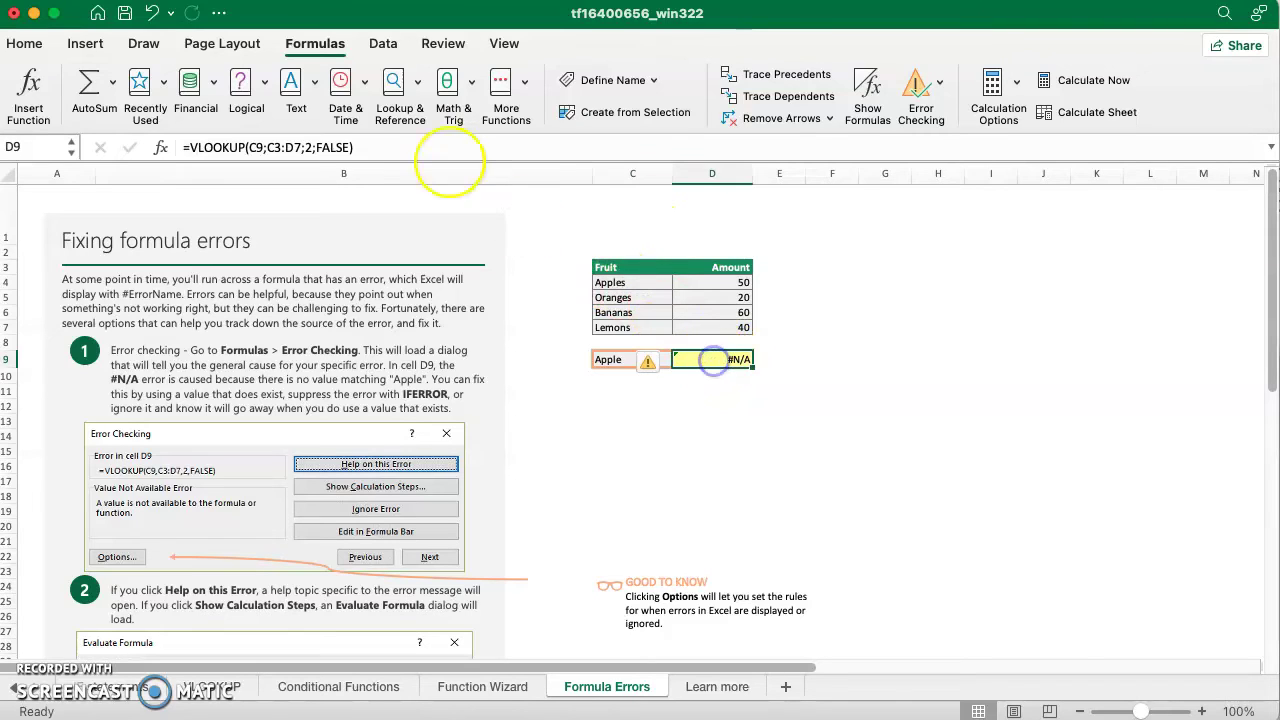
Step: Correct the lookup value in cell C9 to Apples so it matches the entry in the Fruit table
left_click(650, 494)
left_click(642, 360)
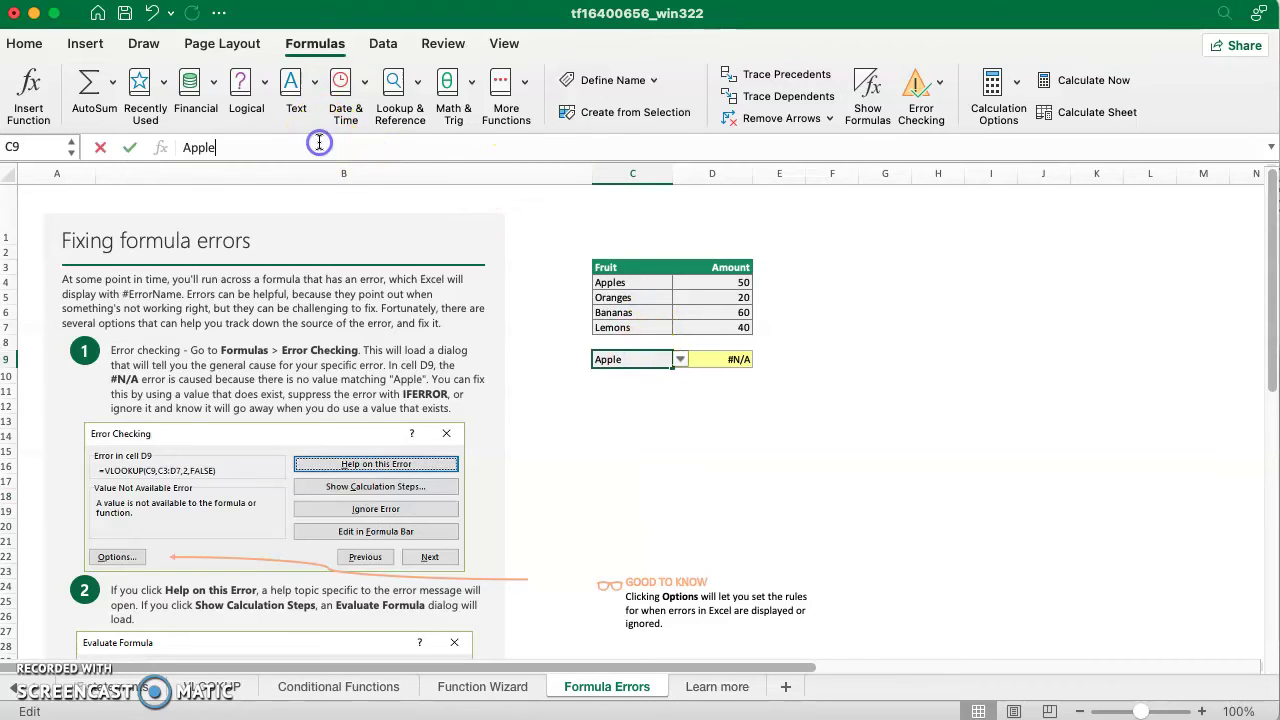
type("s")
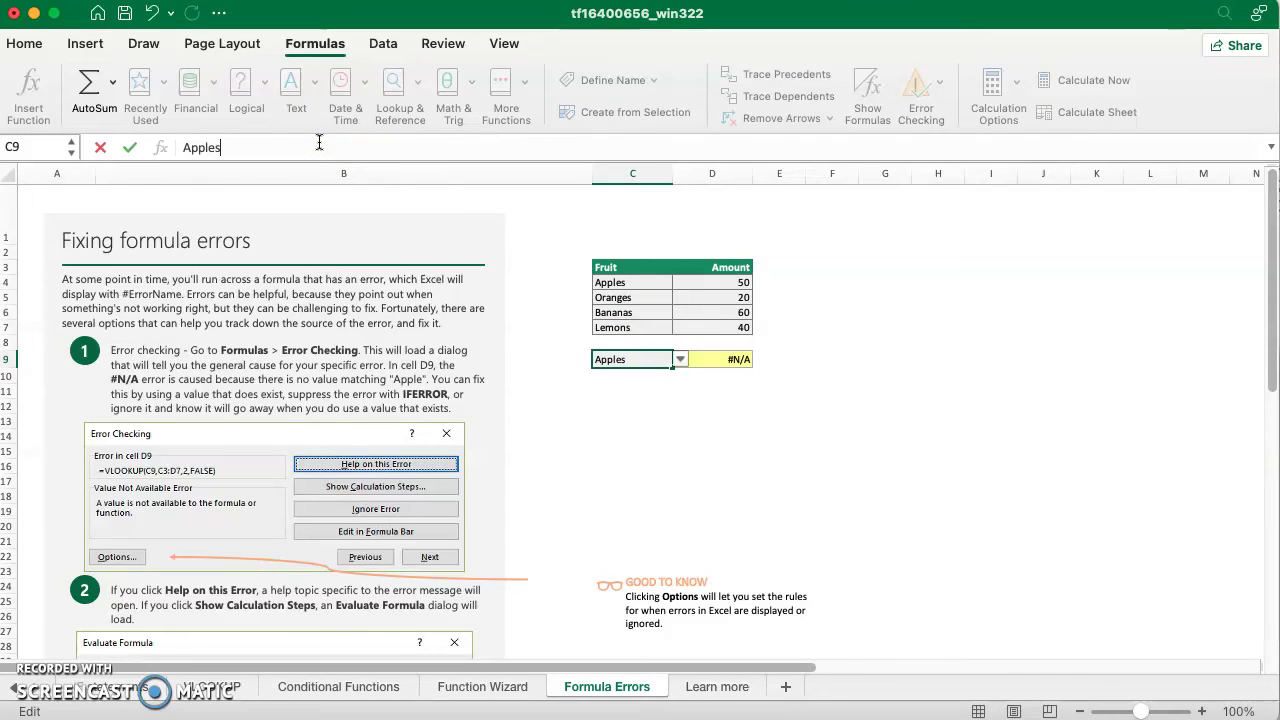
key("Return")
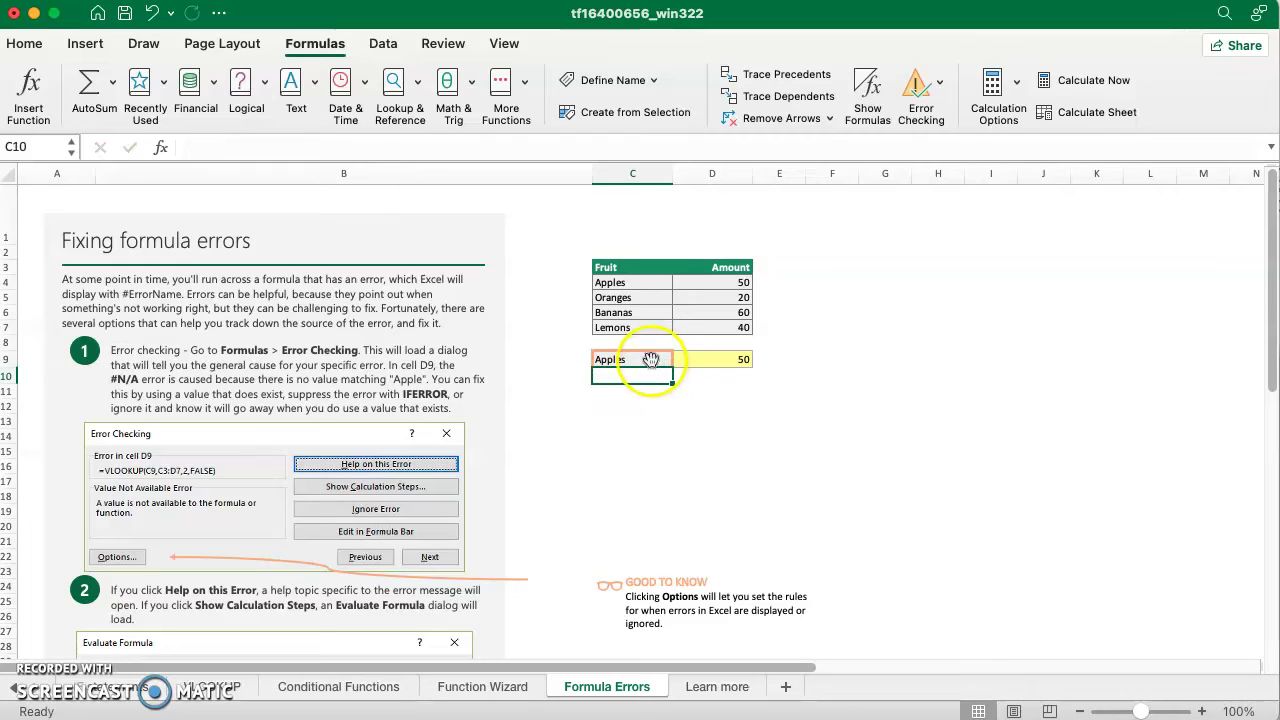
left_click(694, 422)
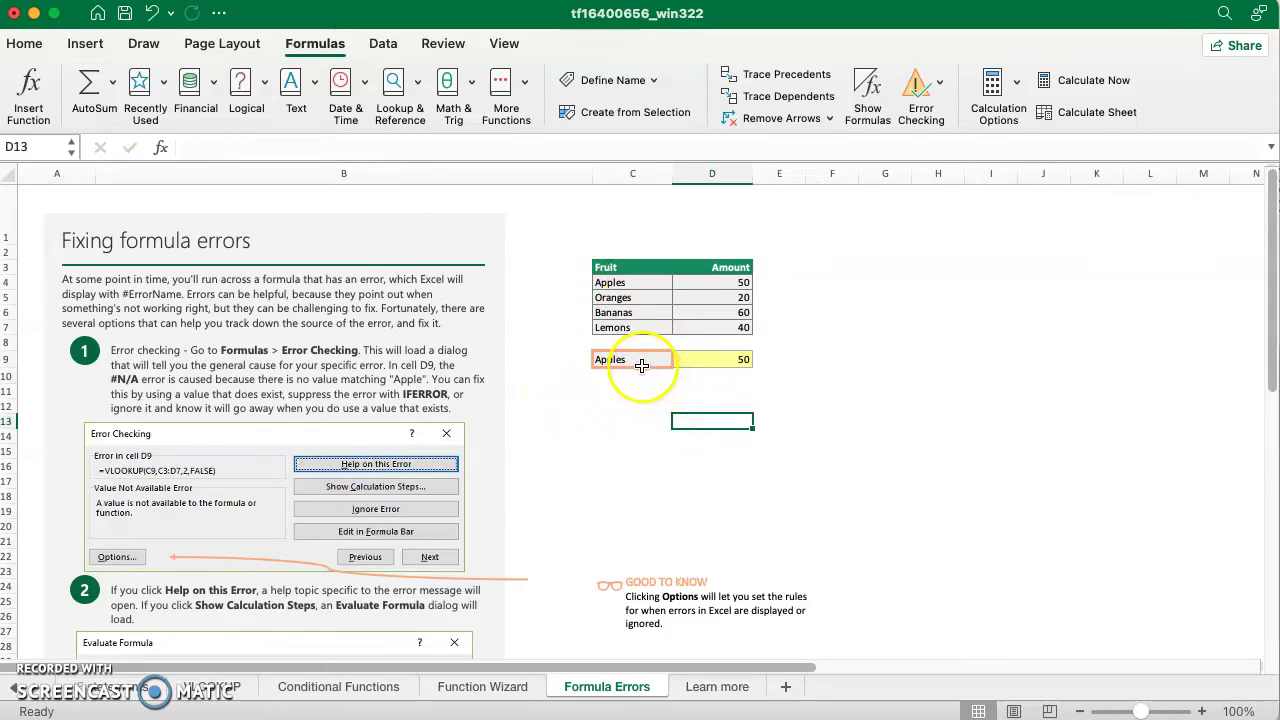
left_click(640, 353)
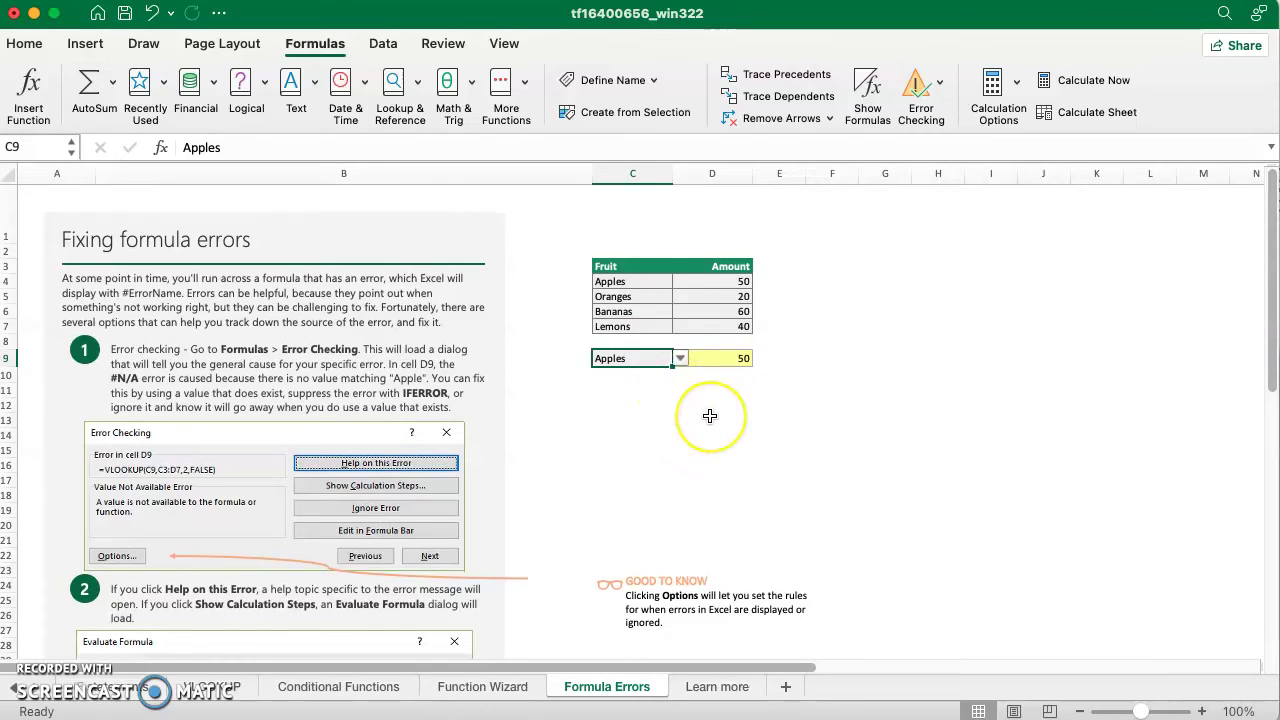
Step: Review the warning options for the Total formula error in cell D36 without choosing any
scroll(706, 414, "down", 3)
scroll(709, 415, "down", 4)
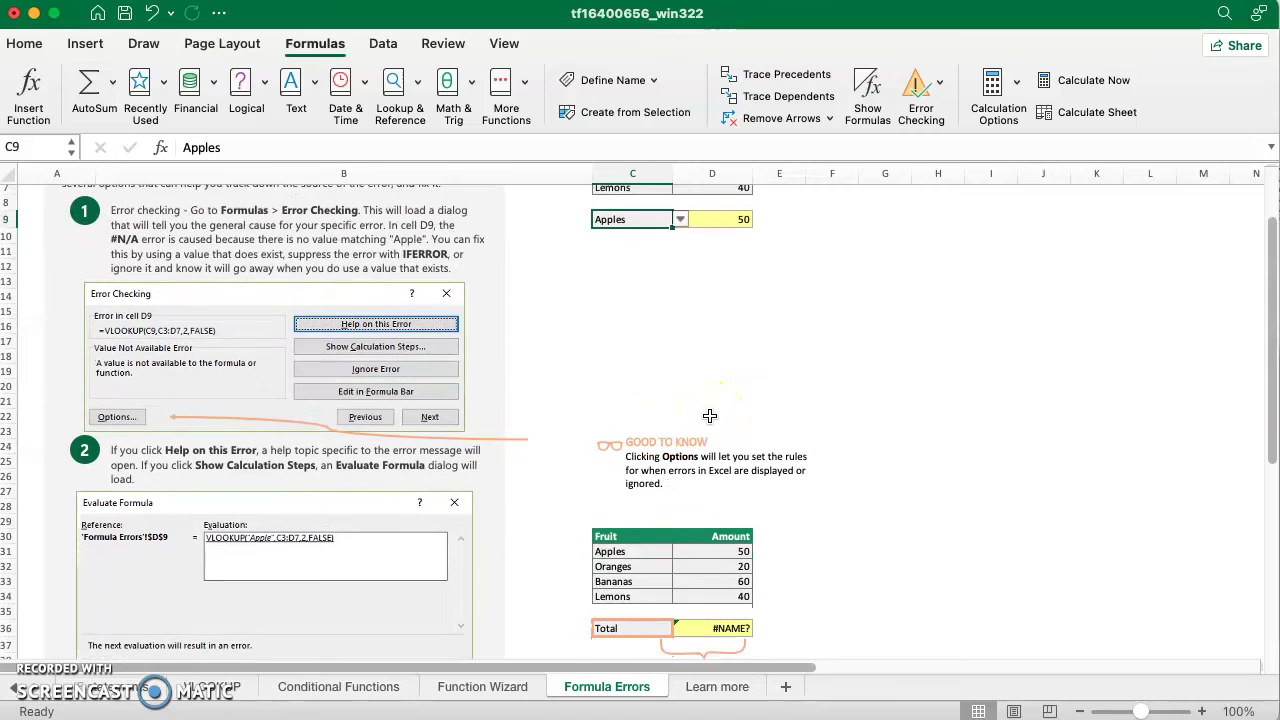
scroll(709, 415, "down", 2)
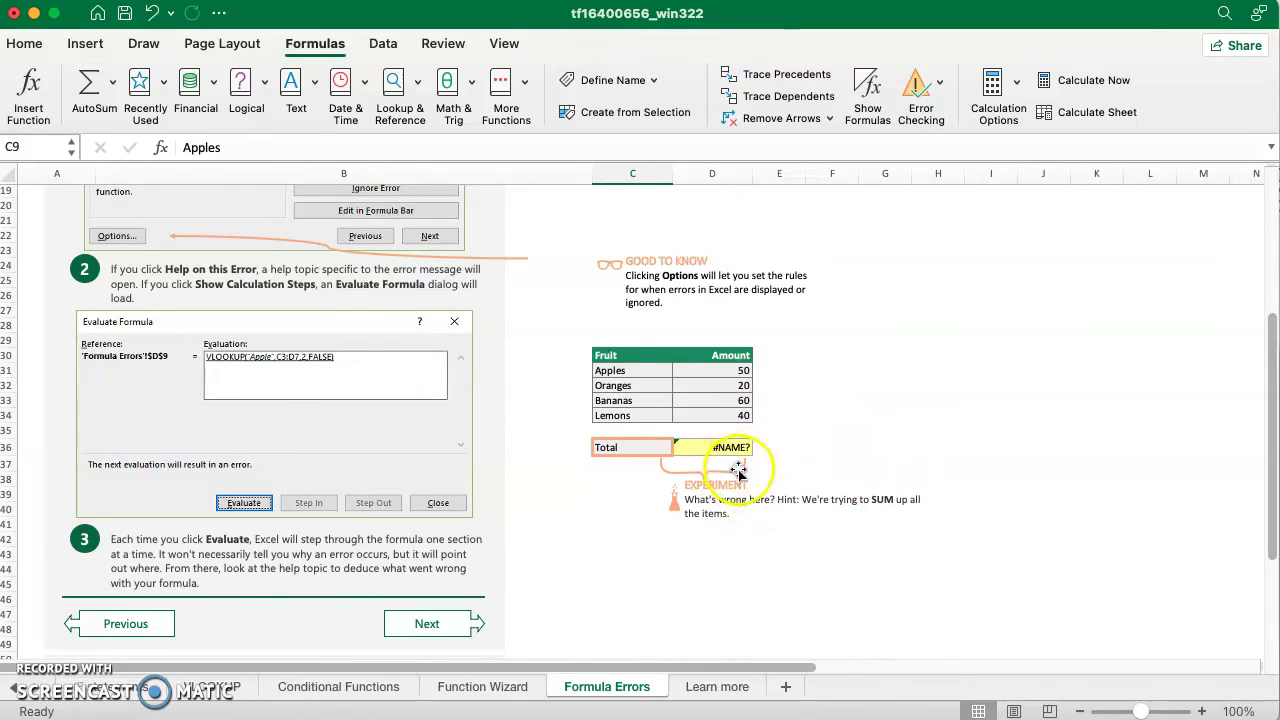
left_click(692, 448)
left_click(647, 448)
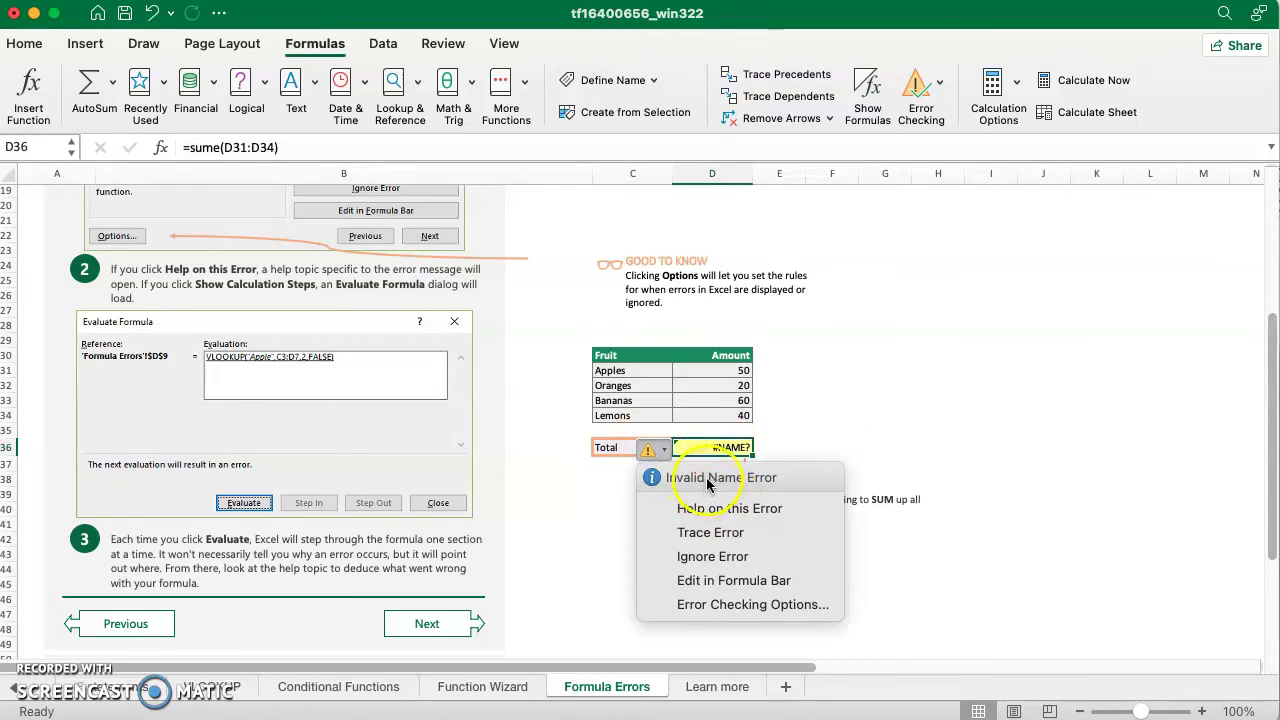
left_click(918, 90)
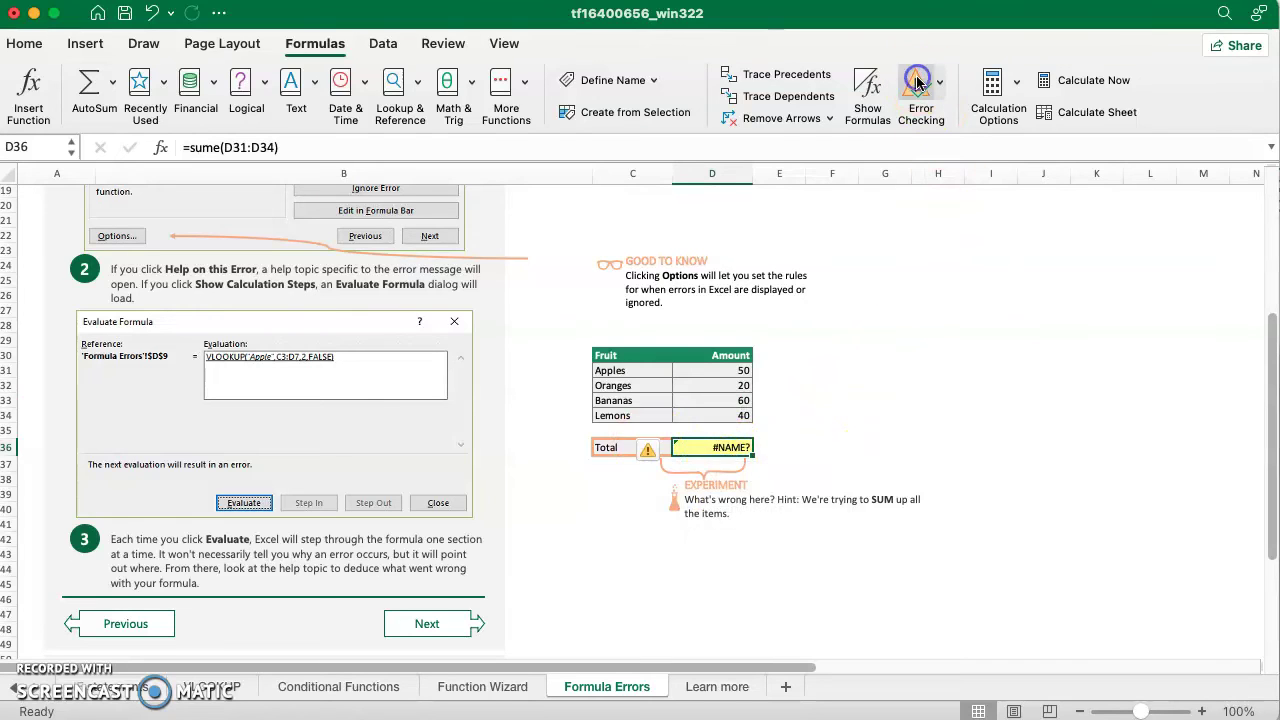
Step: Run Error Checking on cell D36, read the error description and the formula shown, and cancel the check
left_click(918, 90)
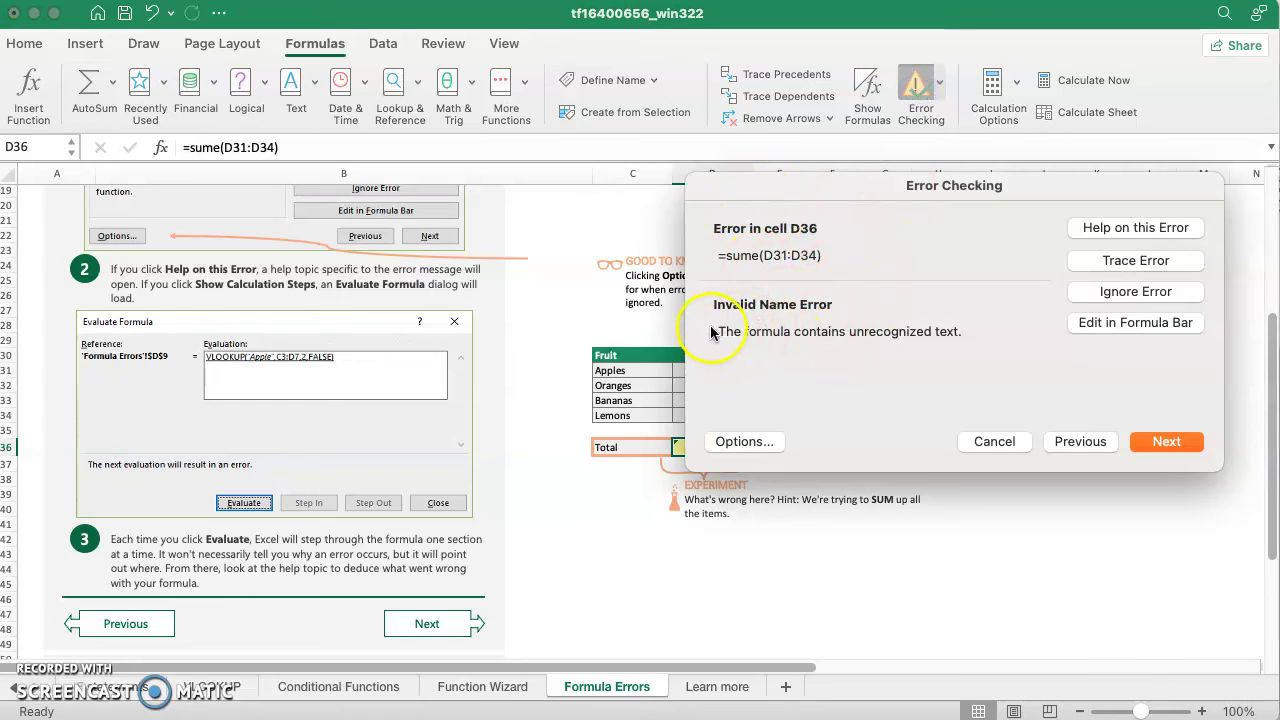
left_click_drag(718, 334, 918, 328)
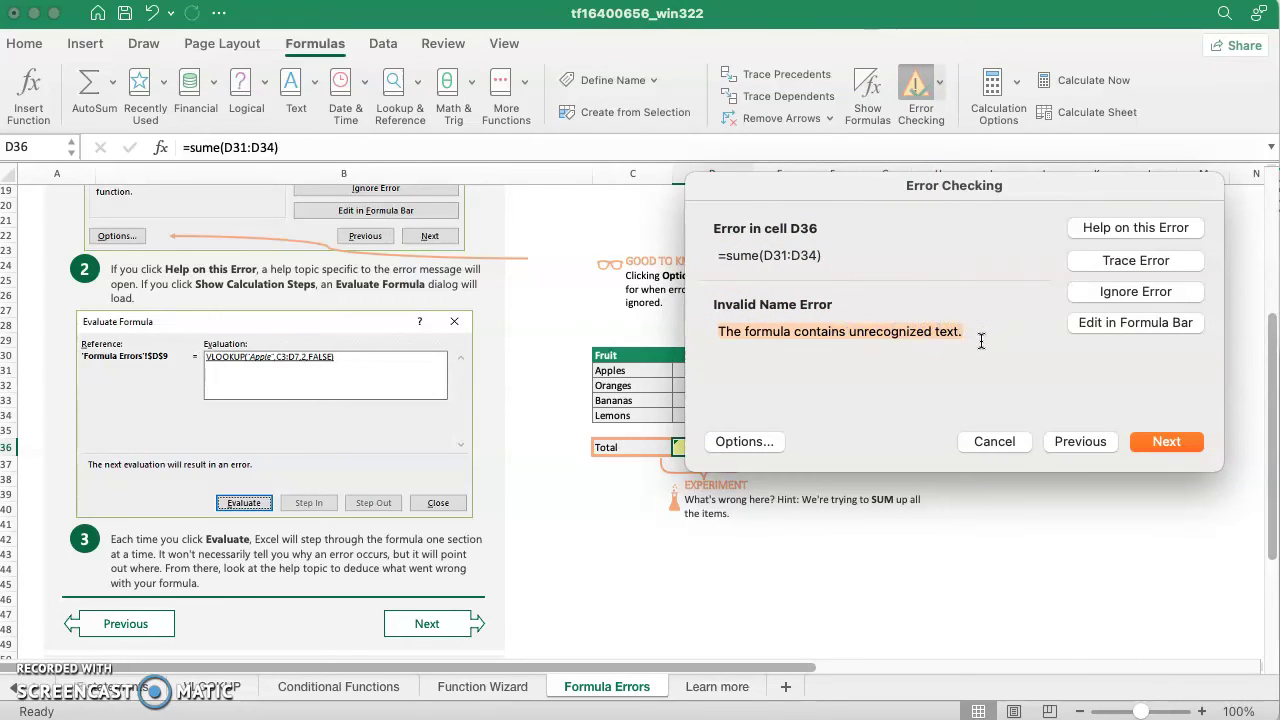
left_click(777, 340)
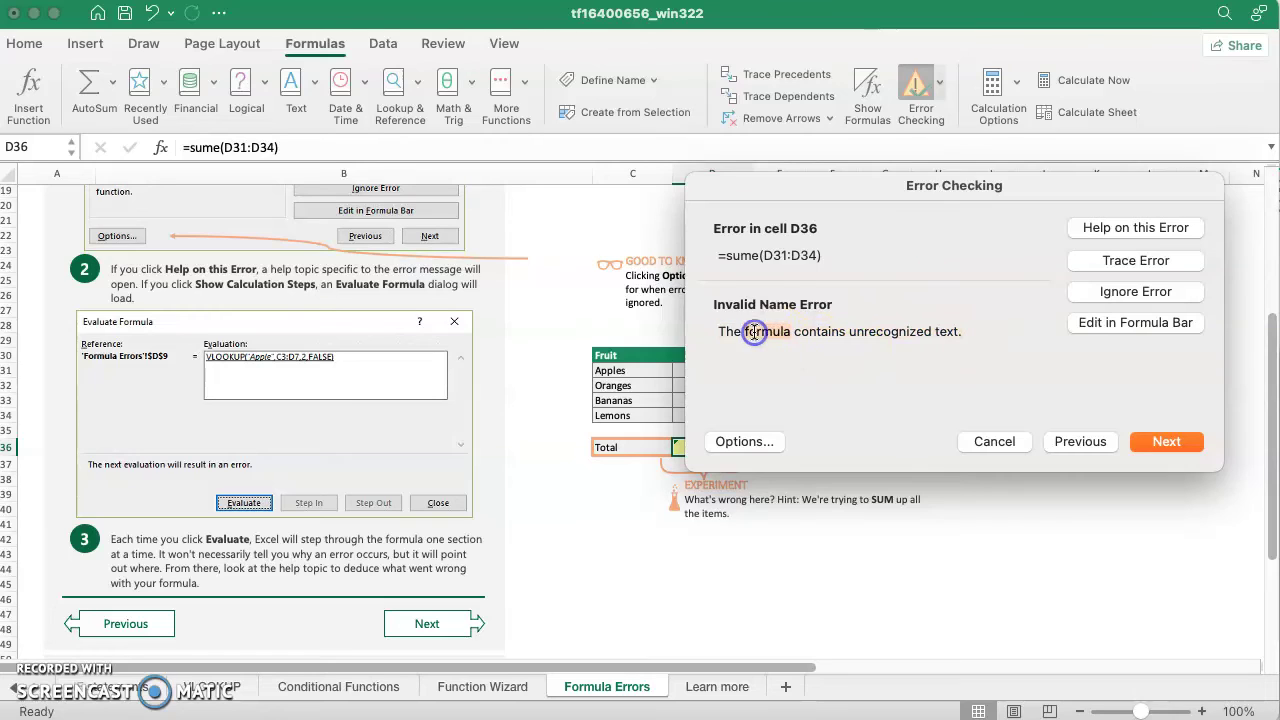
left_click_drag(730, 256, 823, 258)
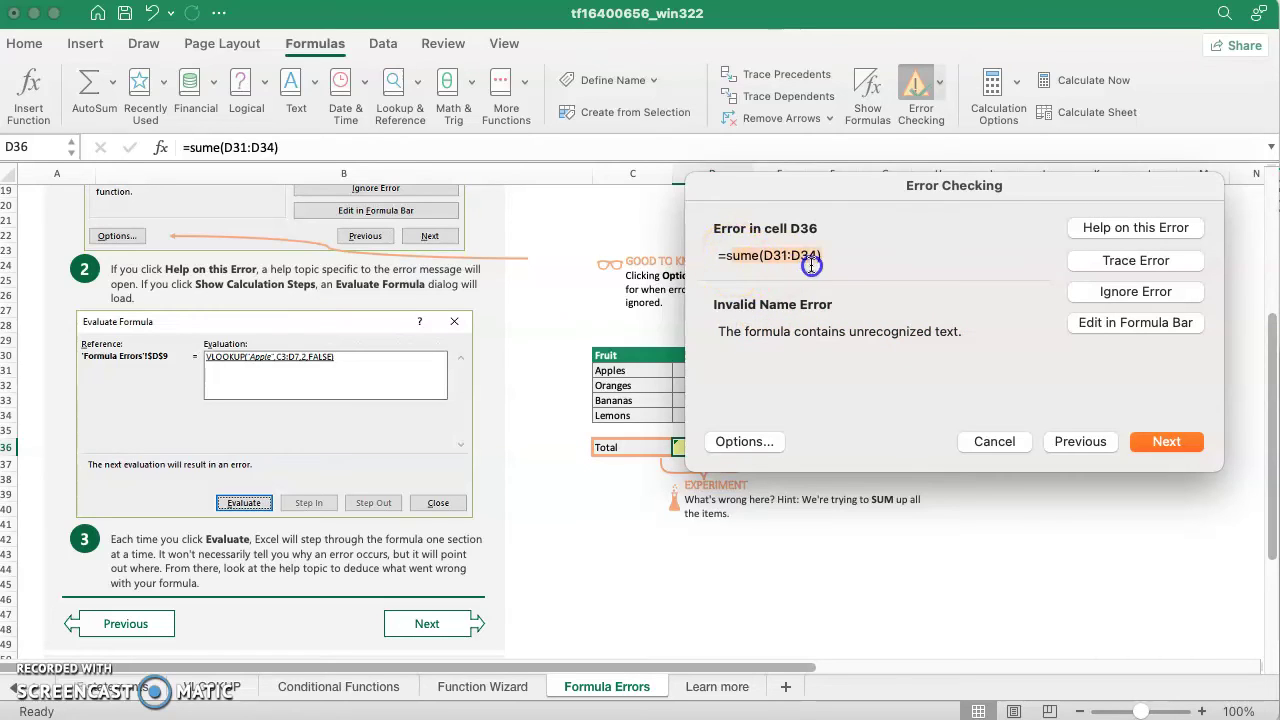
left_click(840, 265)
left_click(746, 256)
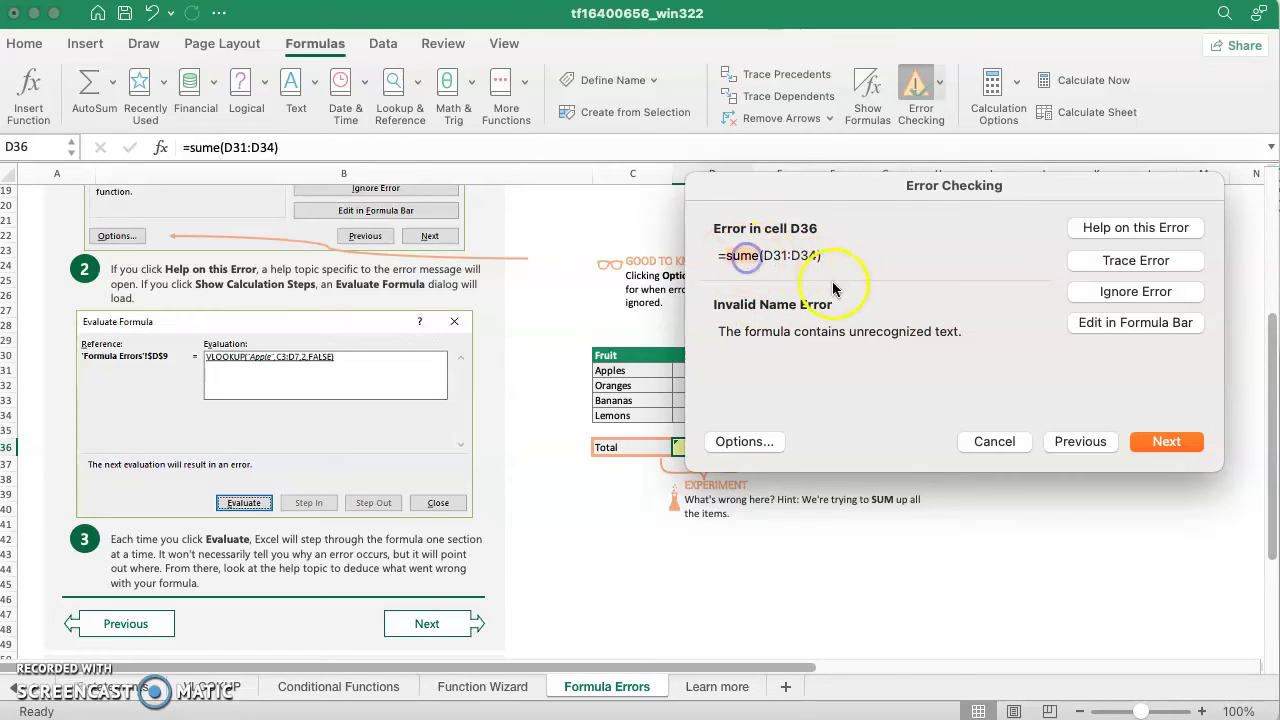
left_click(985, 449)
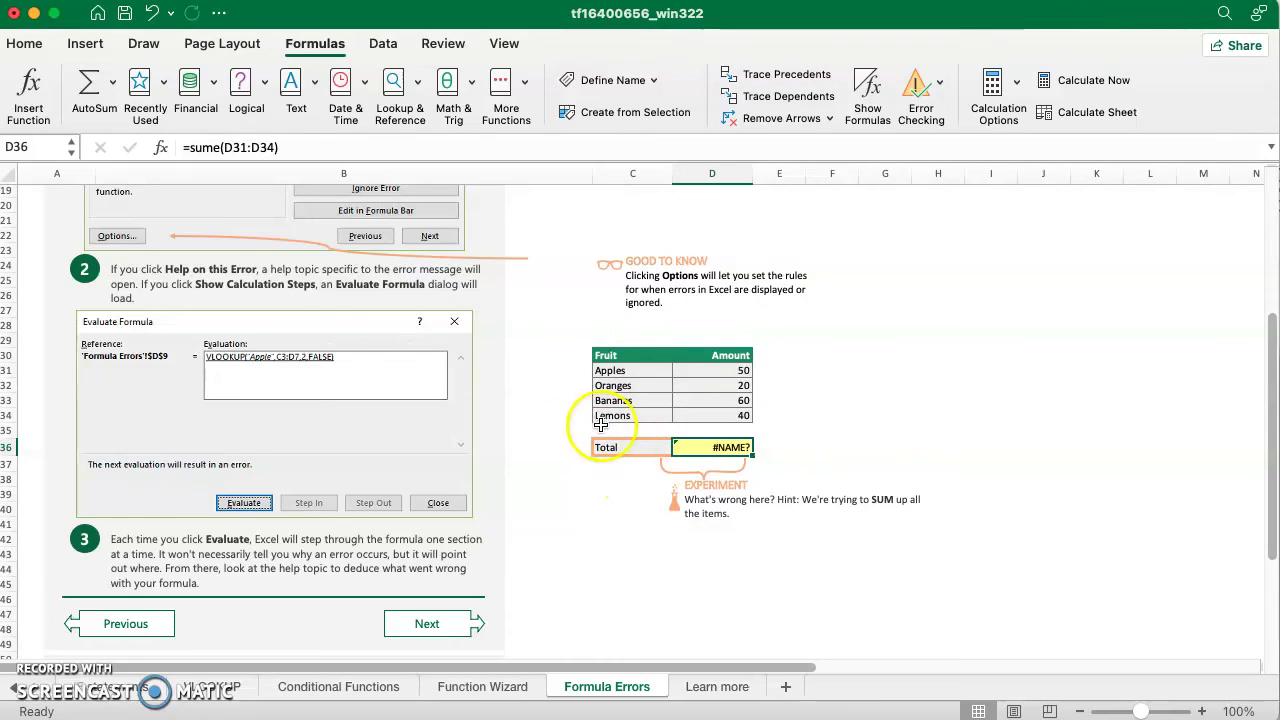
Step: Correct the misspelled function name in cell D36 so the formula reads =sum(D31:D34)
left_click(216, 146)
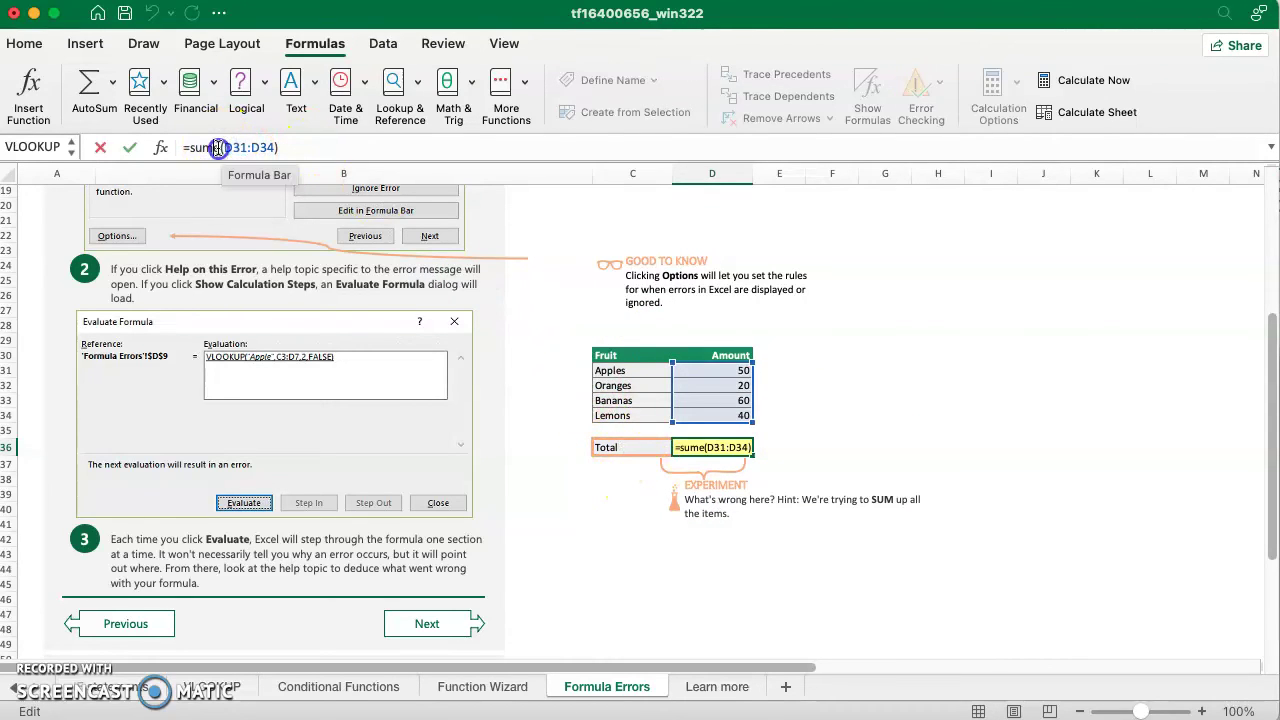
key("BackSpace")
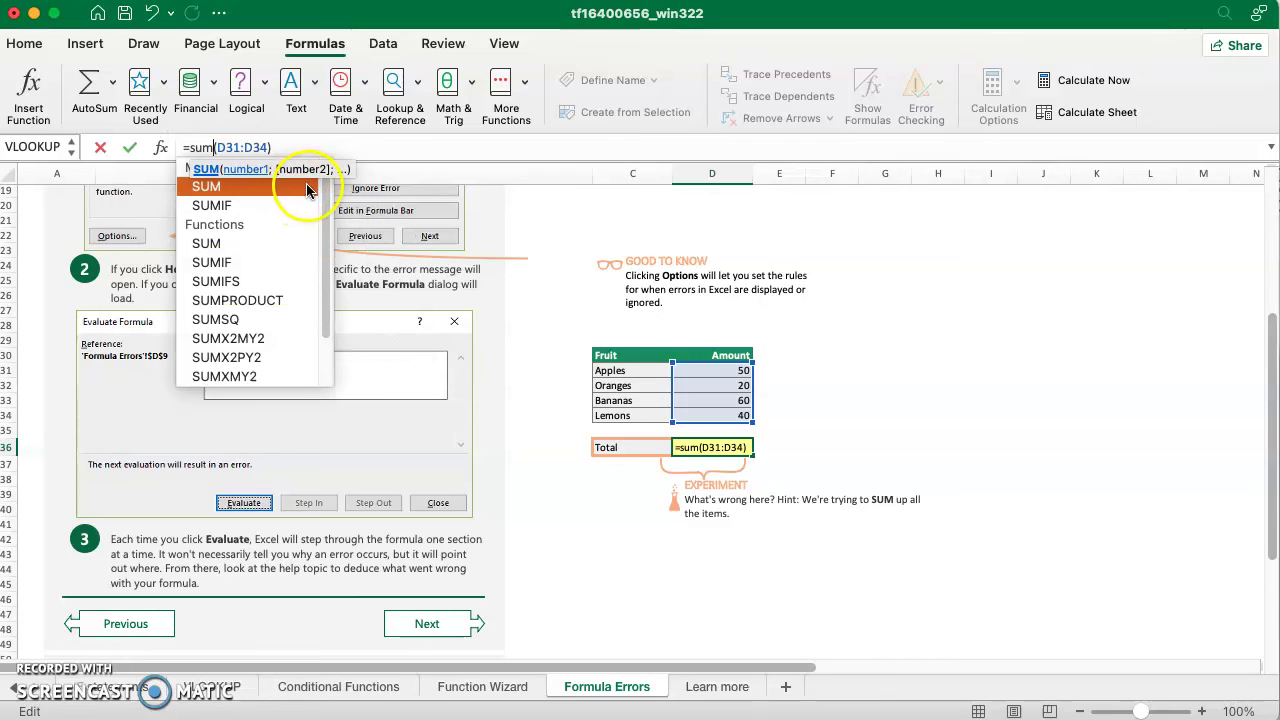
key("Return")
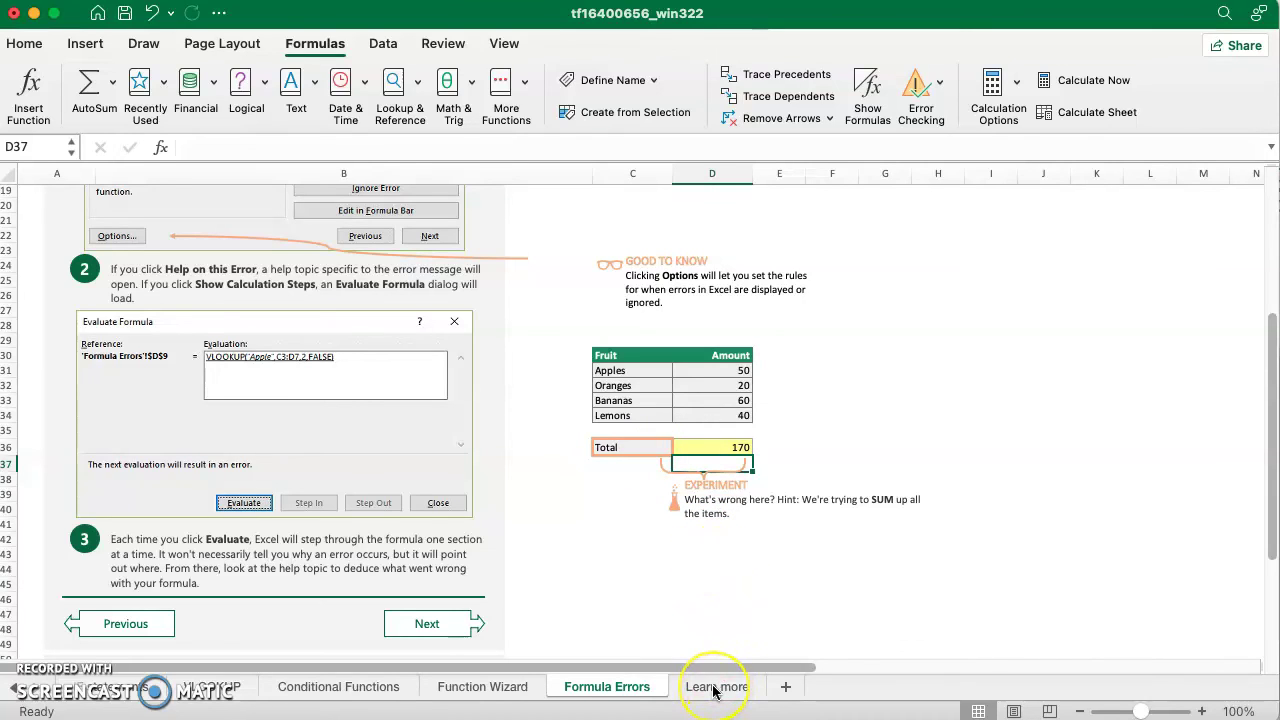
Step: Open the Learn more sheet
scroll(737, 583, "up", 3)
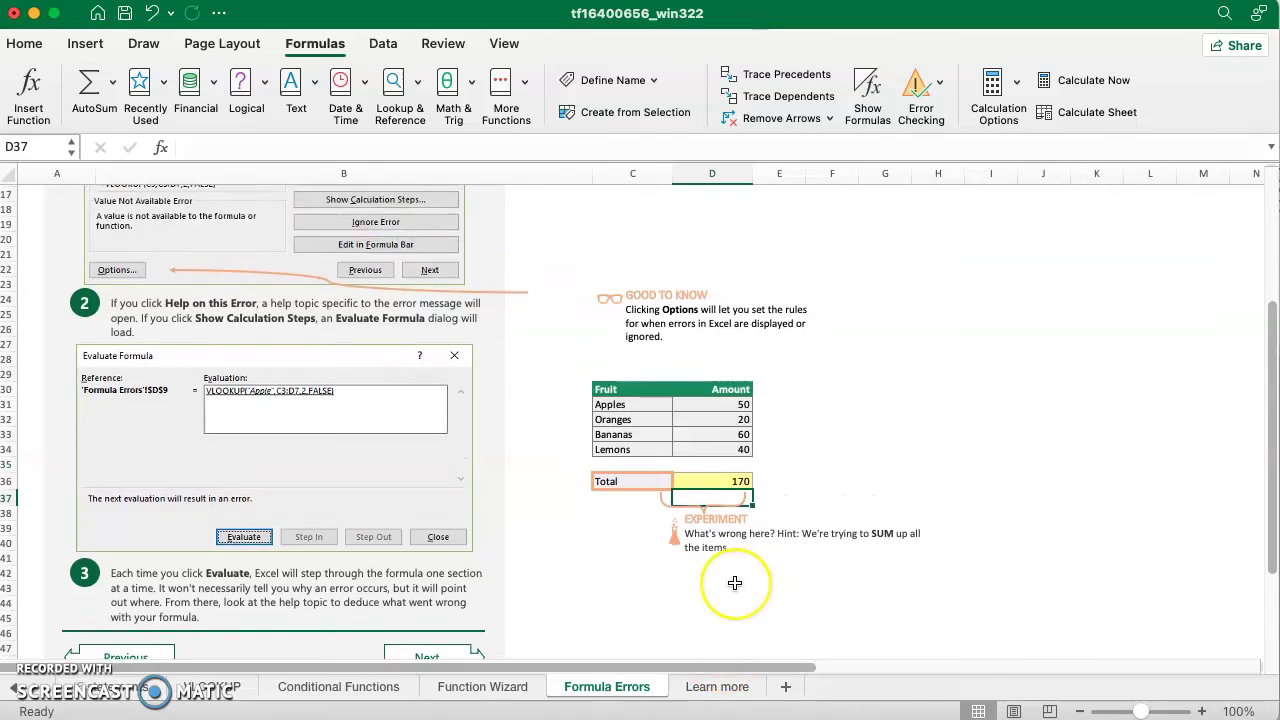
scroll(737, 586, "down", 2)
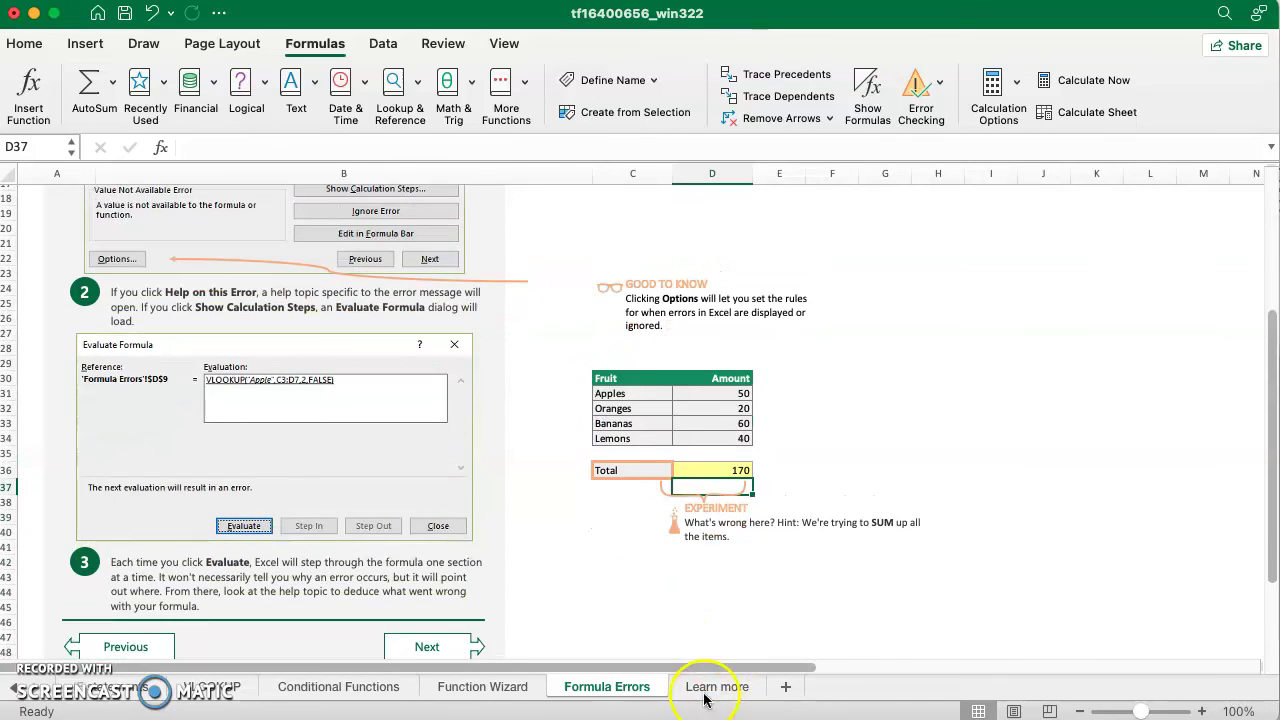
left_click(715, 687)
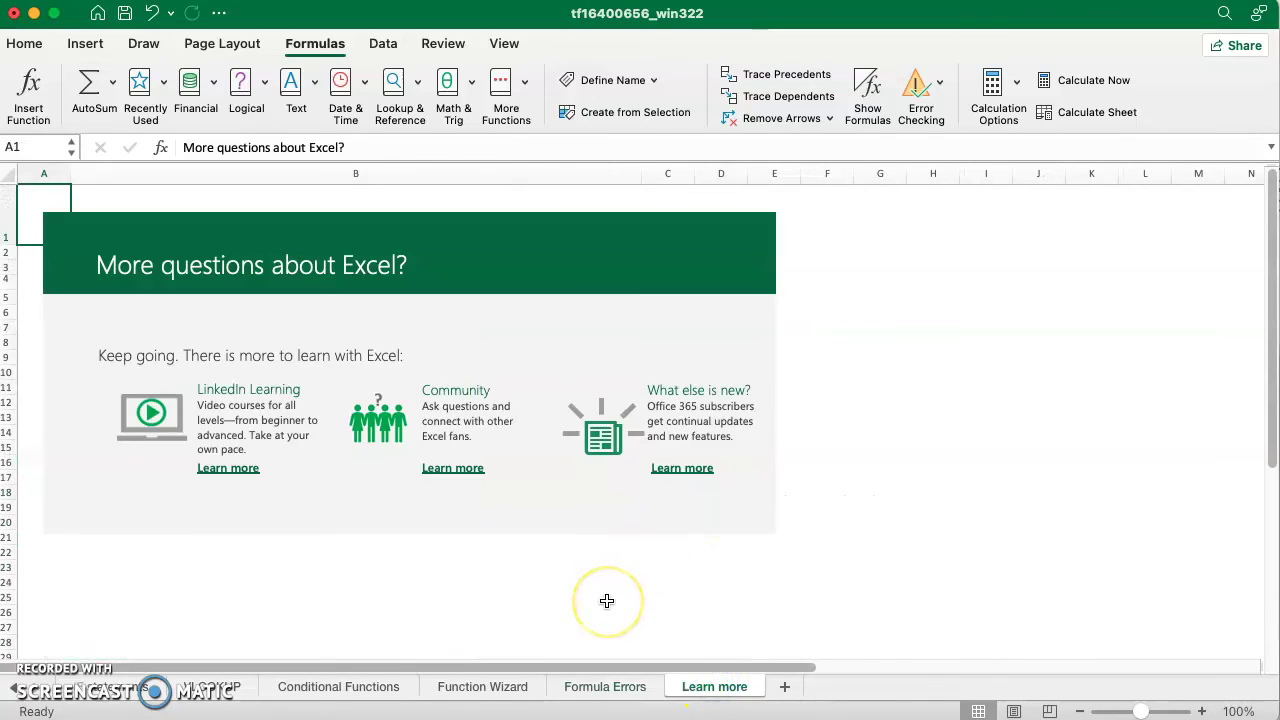